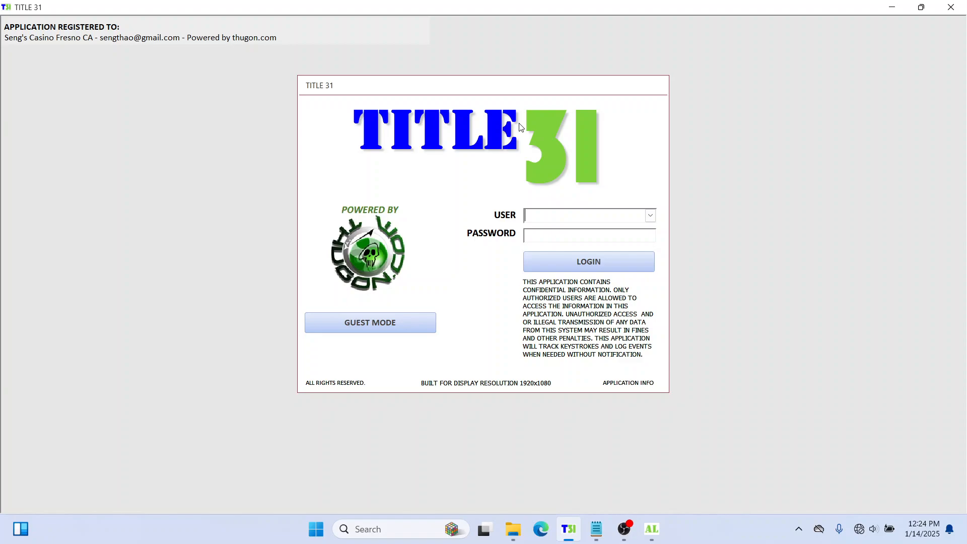
Step: Log in to TITLE 31 as the System user with the account password
click(651, 215)
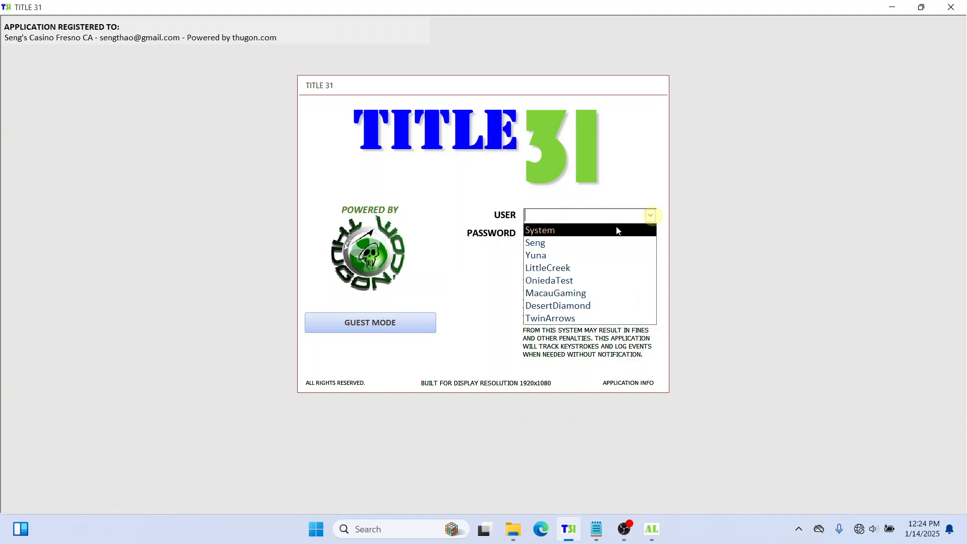
click(598, 230)
click(591, 235)
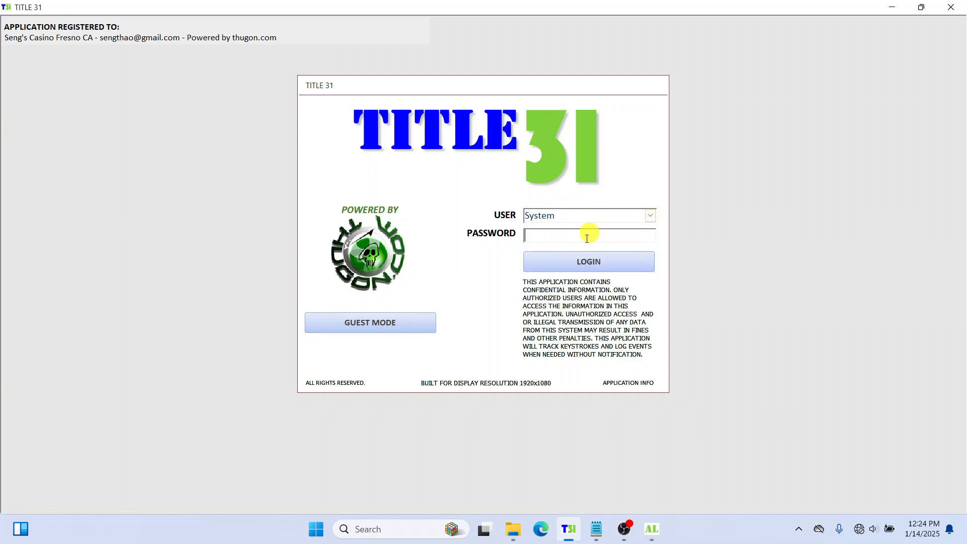
text(****)
click(587, 261)
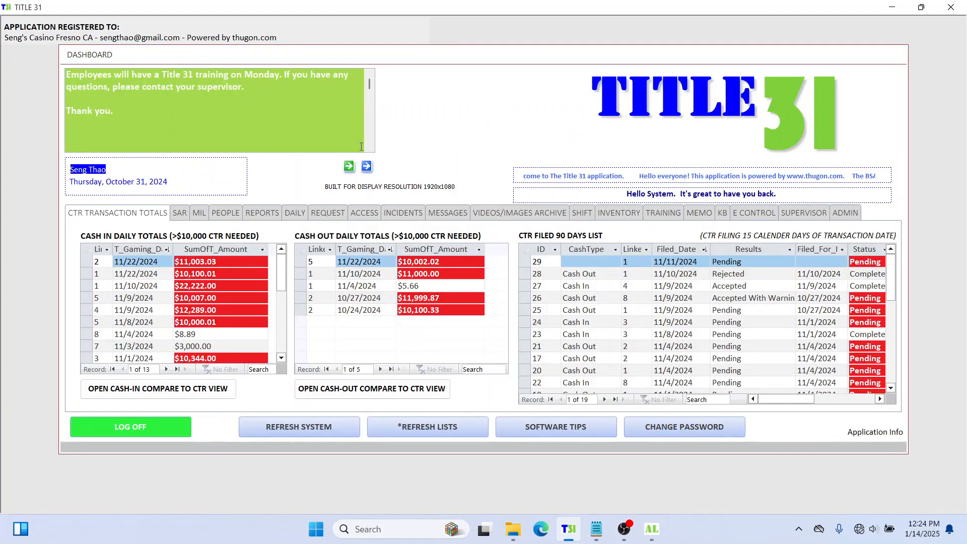
Step: Show the dashboard's REQUEST section with its recent-request lists, nudging the form down
click(327, 213)
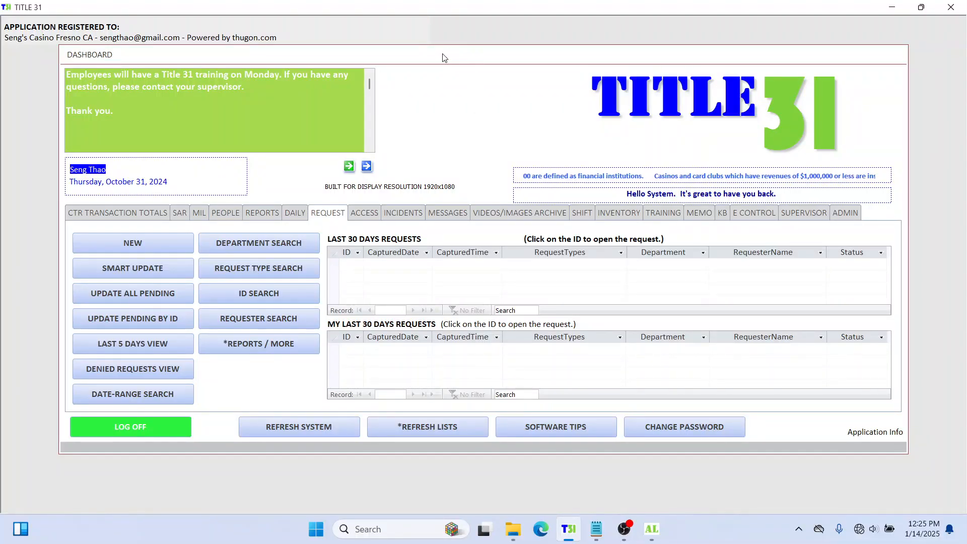
drag(442, 54, 442, 70)
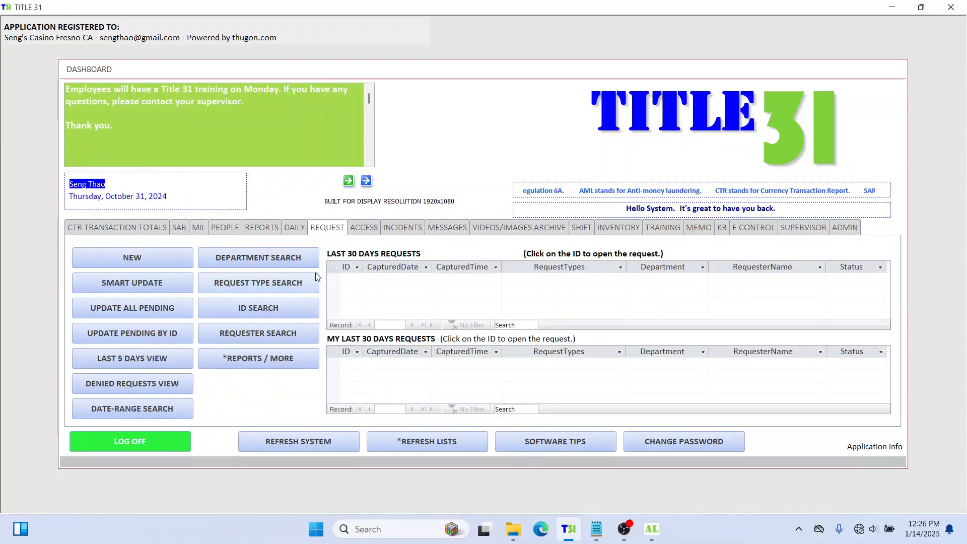
Step: Start a new request and enter the requester's full name
click(157, 259)
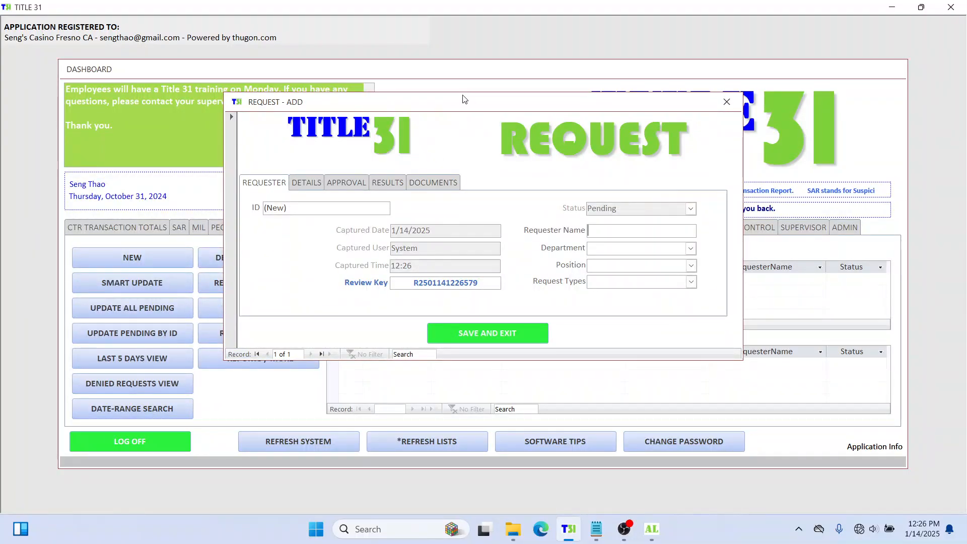
drag(465, 100, 484, 62)
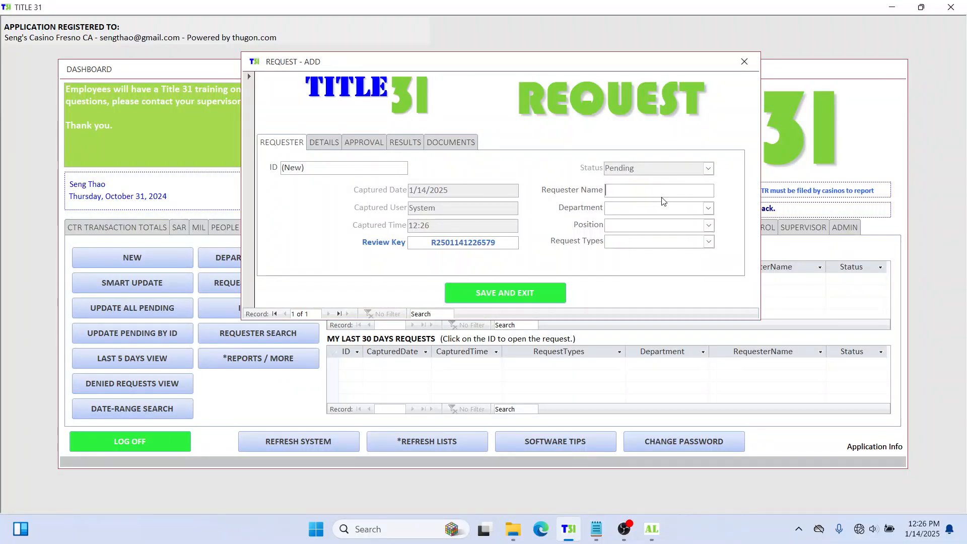
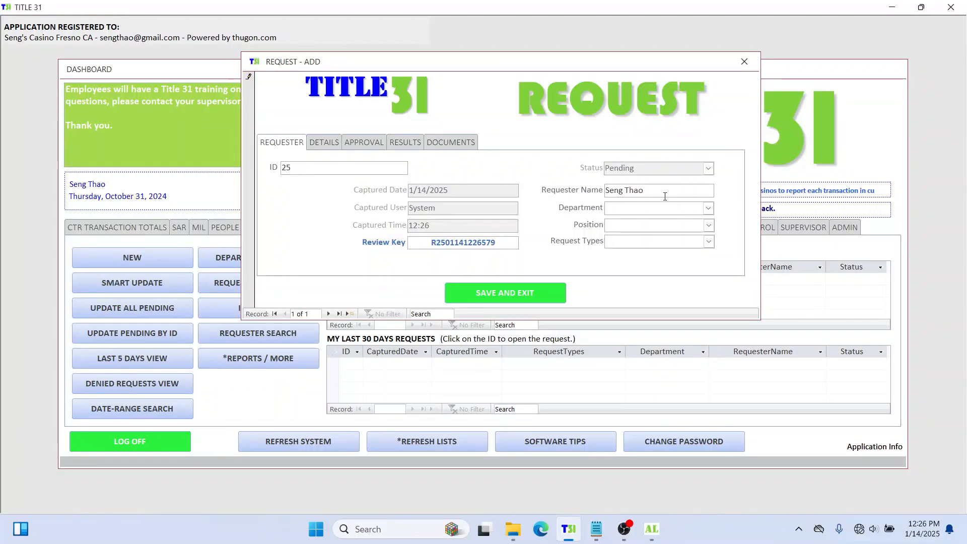
Step: Set department Gaming Commission, position Officer and request type Document Release
click(708, 209)
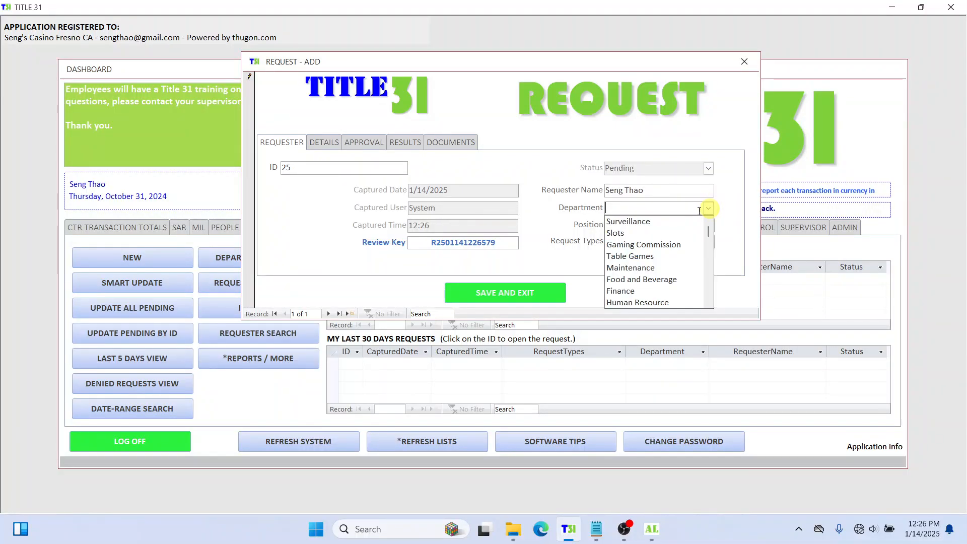
click(651, 246)
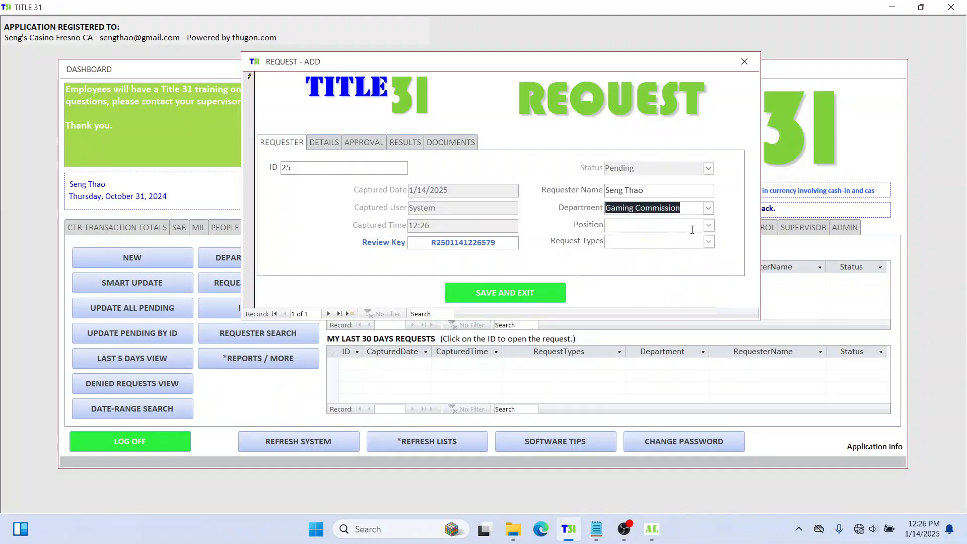
click(708, 210)
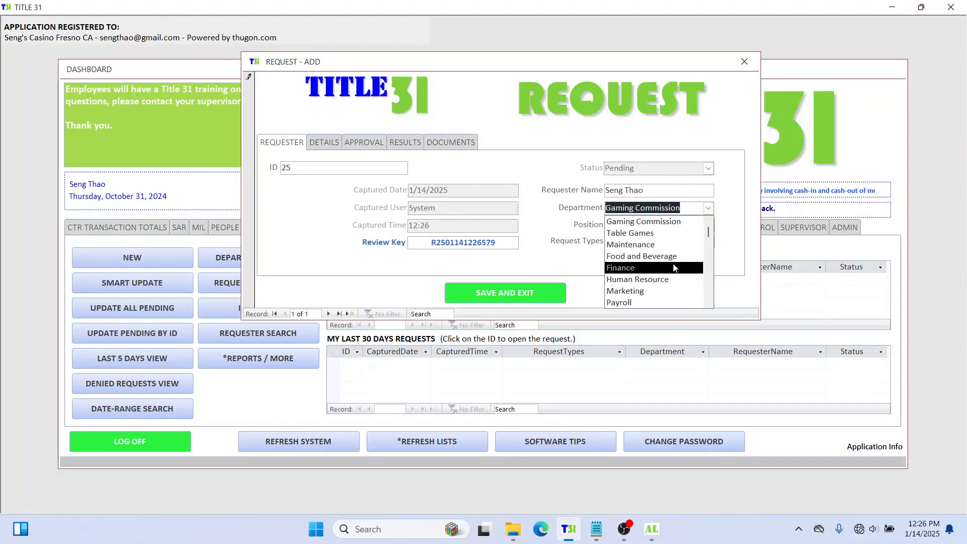
scroll(675, 267, down, 1)
scroll(693, 252, up, 2)
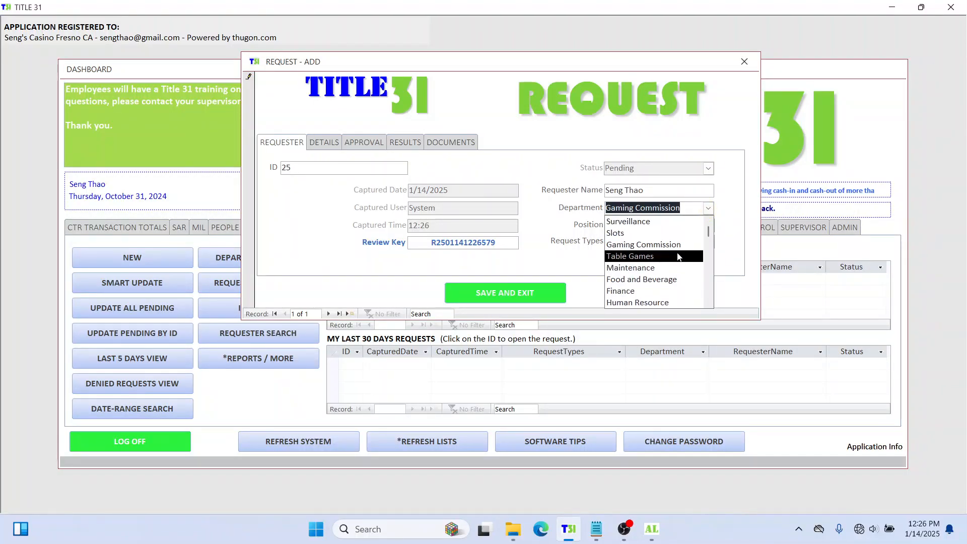
click(693, 242)
click(707, 225)
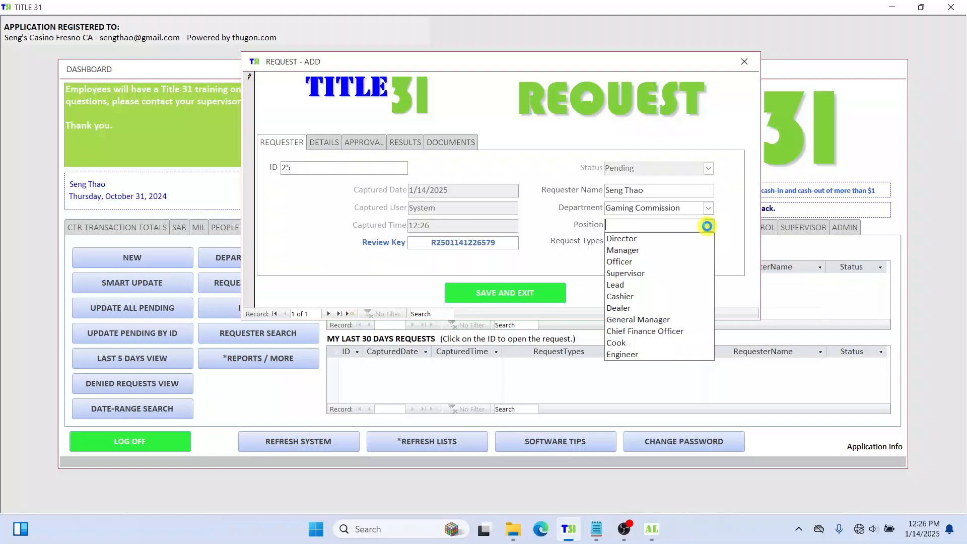
click(660, 261)
click(708, 242)
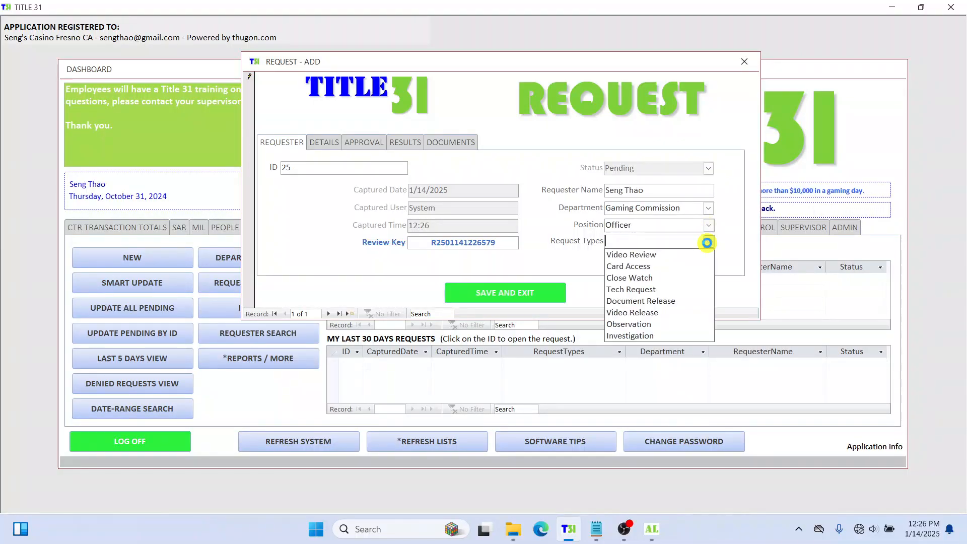
click(677, 302)
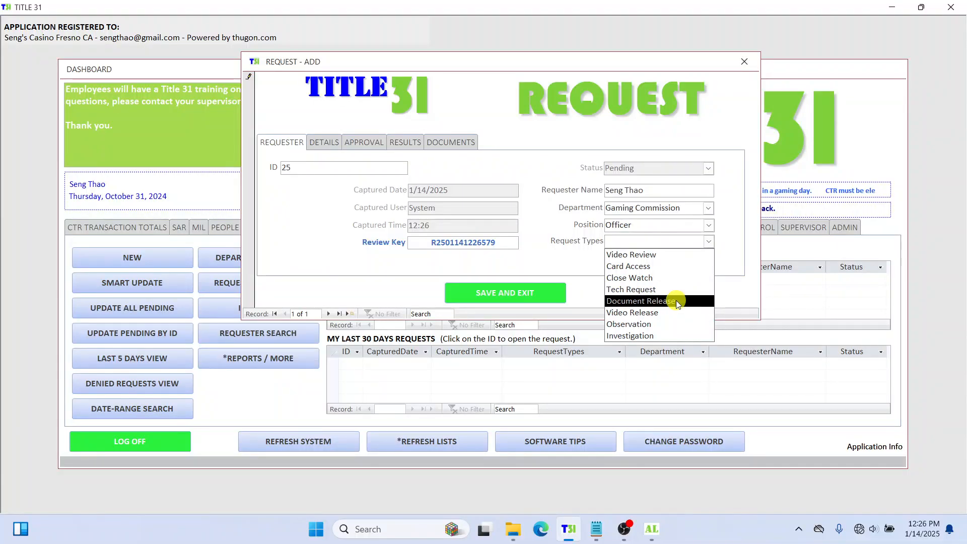
click(325, 144)
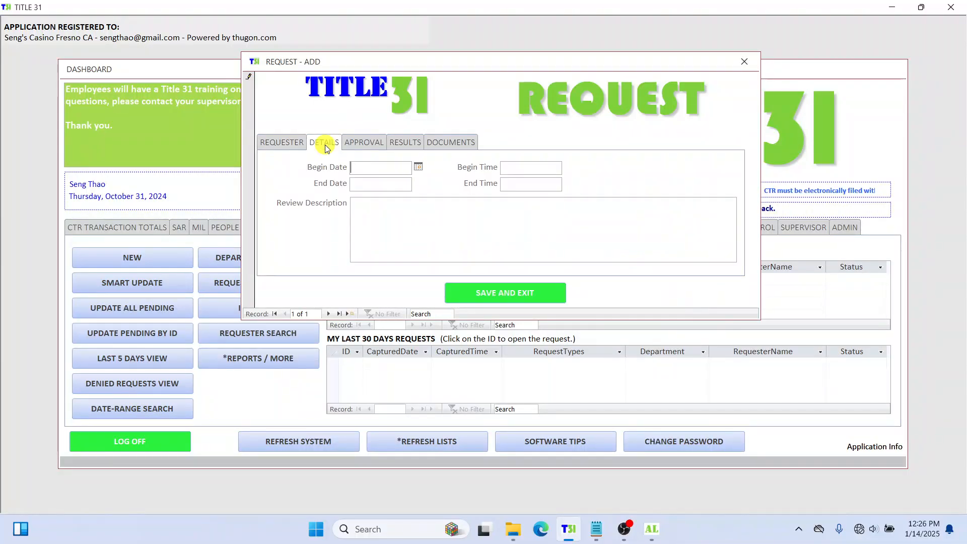
Step: Pick January 14 (1/14/2025) from the calendars for both Begin Date and End Date
click(418, 167)
click(359, 225)
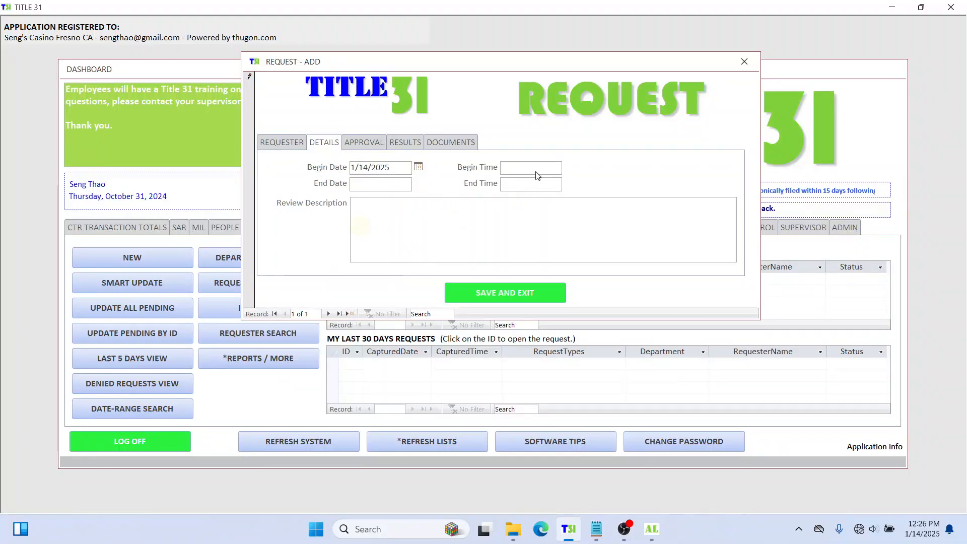
click(390, 184)
click(418, 183)
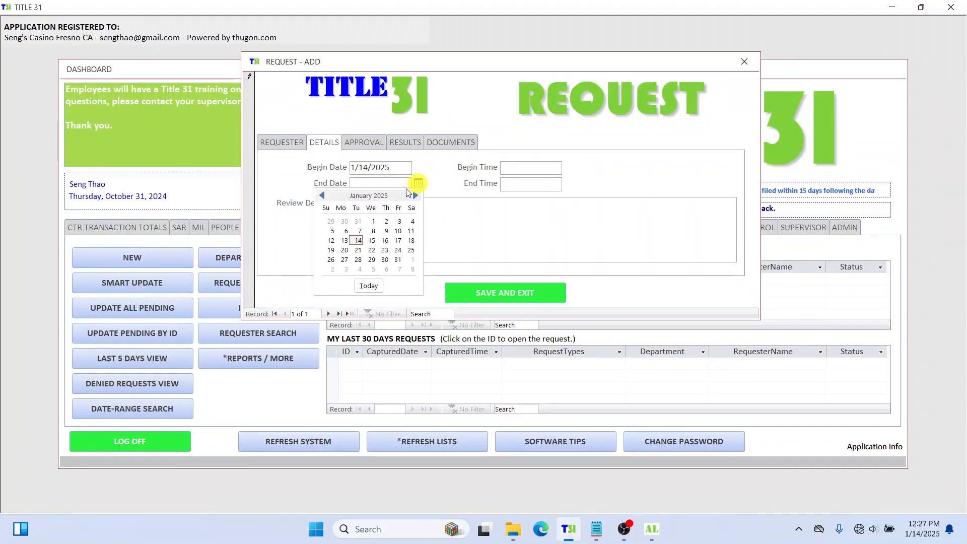
click(359, 241)
click(523, 171)
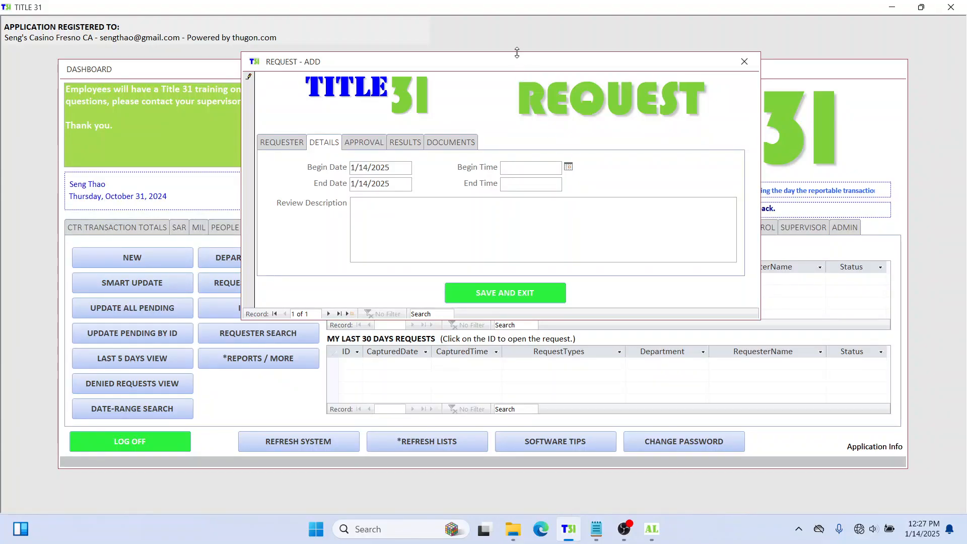
drag(515, 65, 515, 41)
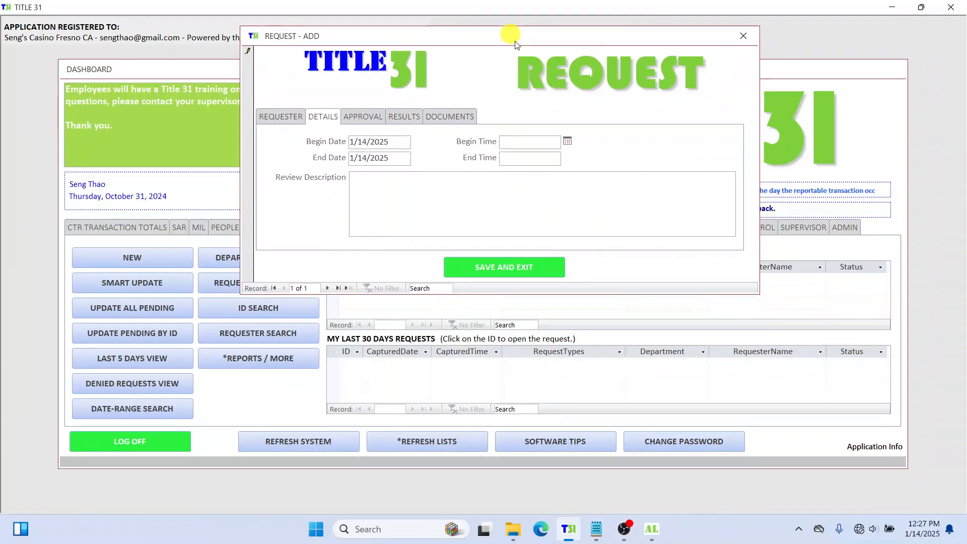
click(574, 442)
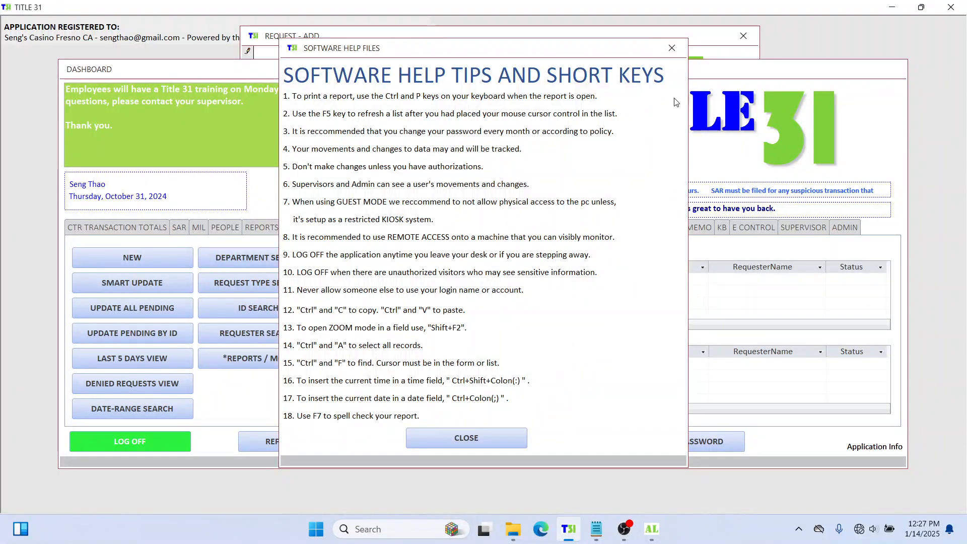
click(481, 439)
Step: Enter 12:27 as both the Begin Time and End Time, then place the cursor in Review Description
click(492, 34)
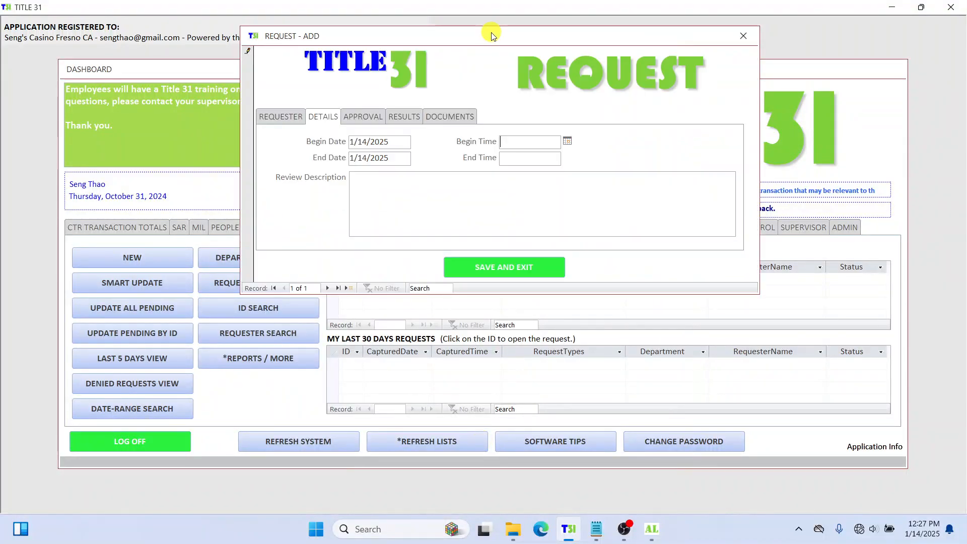
click(543, 144)
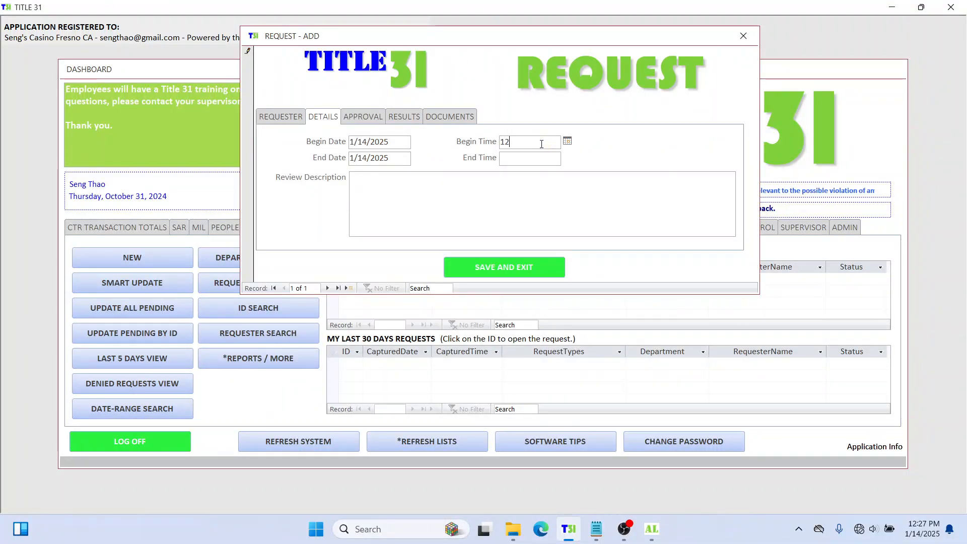
text(12:27pm)
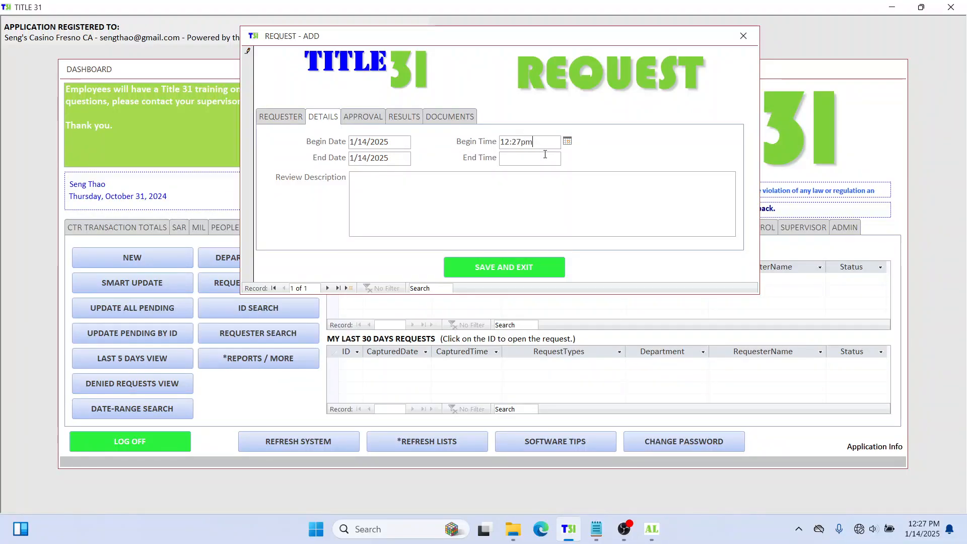
key(Tab)
key(Tab)
key(Tab)
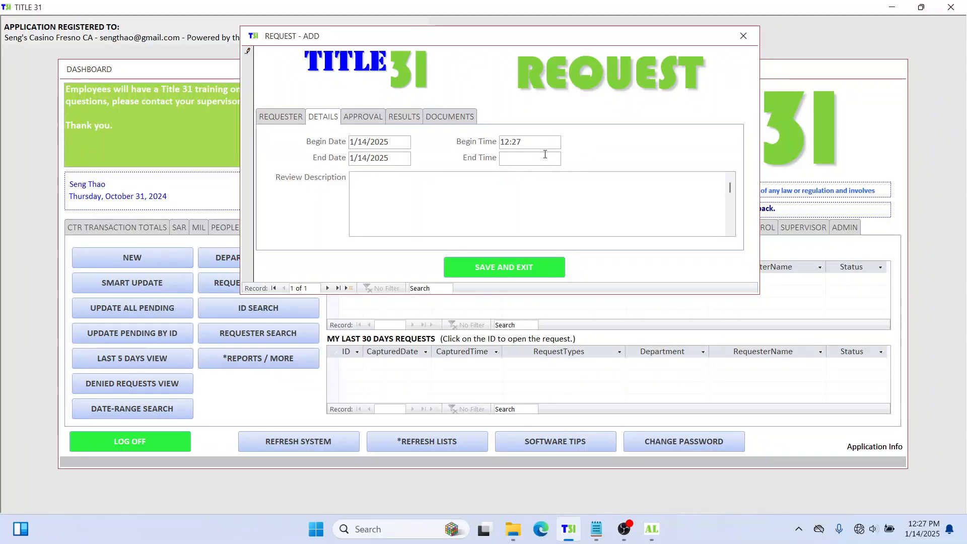
click(545, 154)
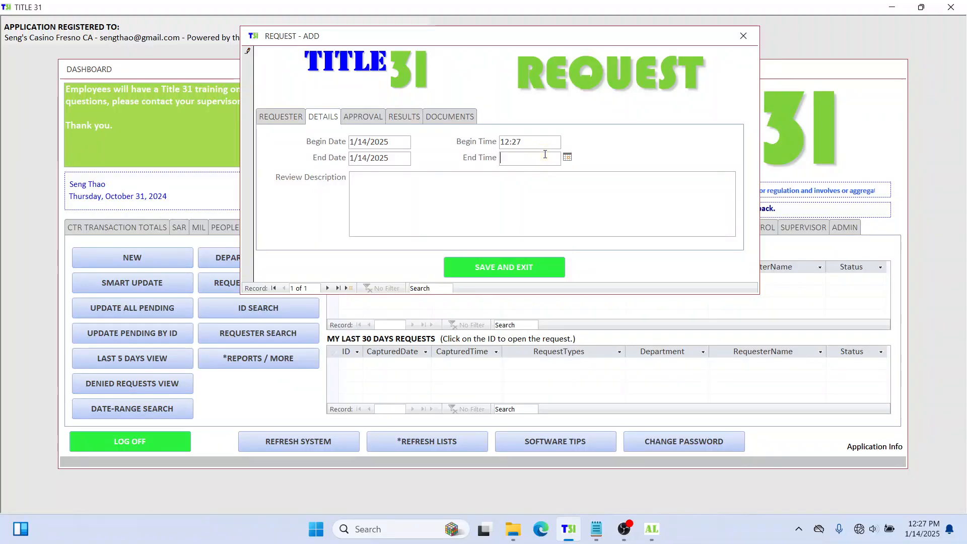
text(12:27)
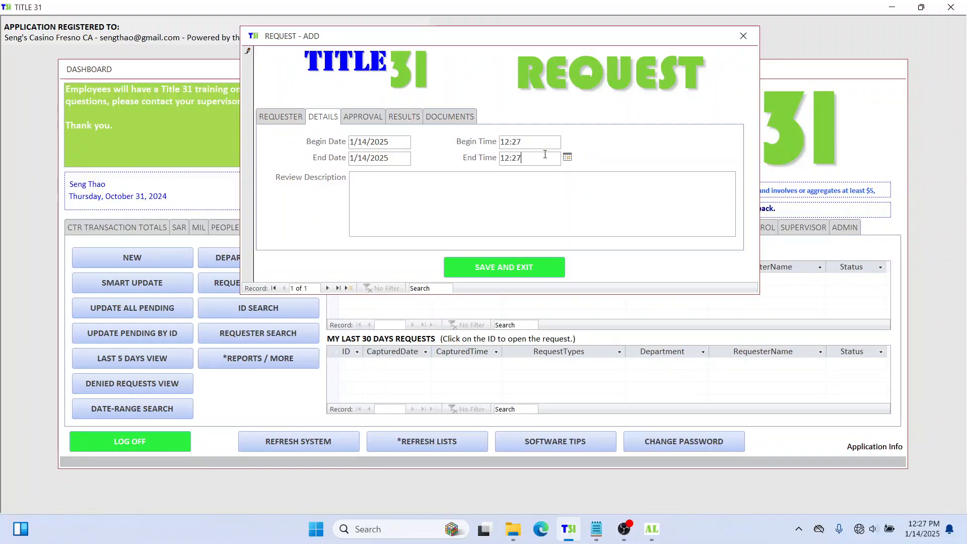
key(Tab)
click(502, 194)
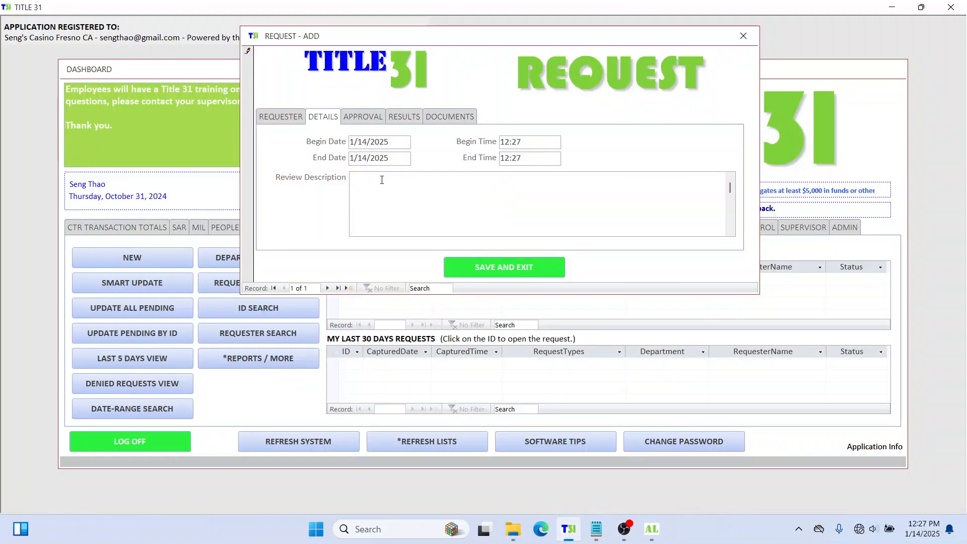
click(296, 182)
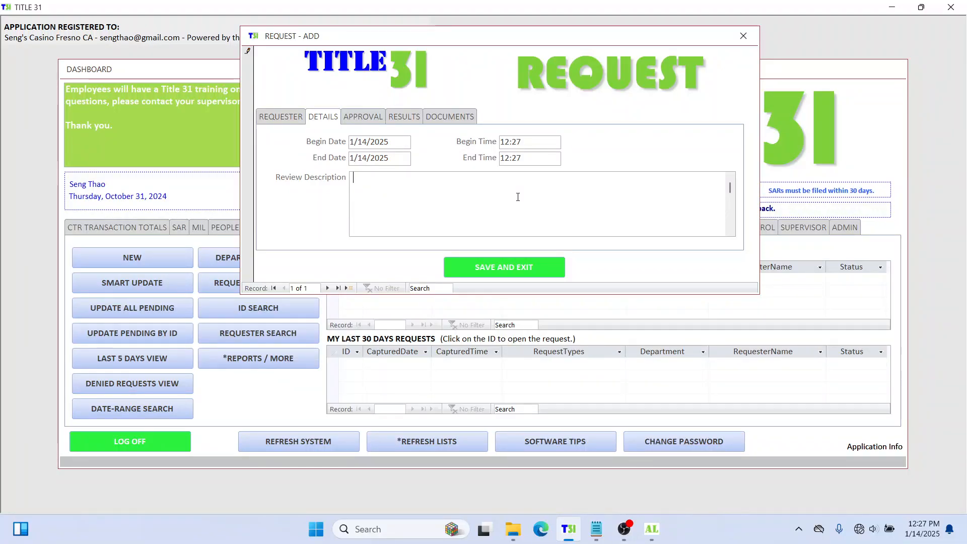
Step: Write the review description 'Please release and add the video of the subject at window 1 main cage concerning a CODE T31. Thank you'
text(Please)
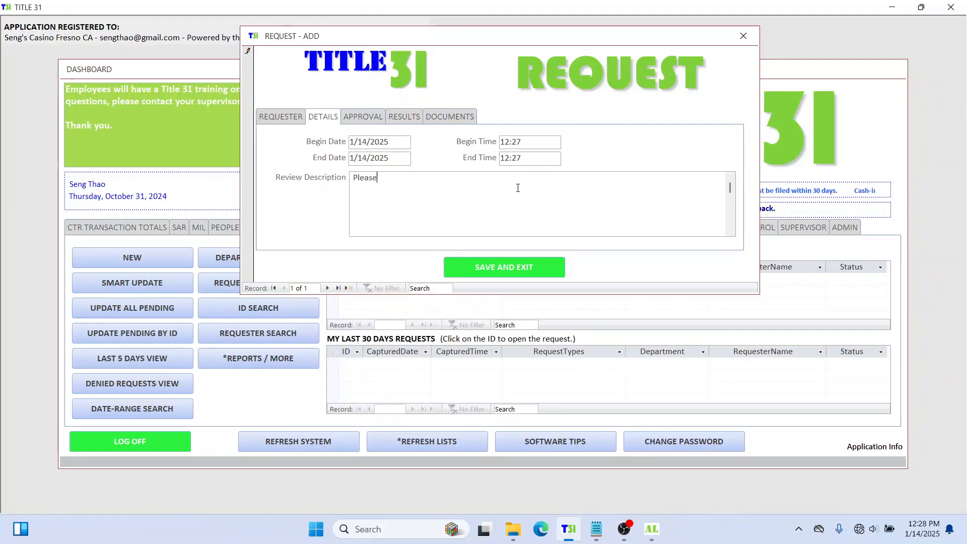
text( release)
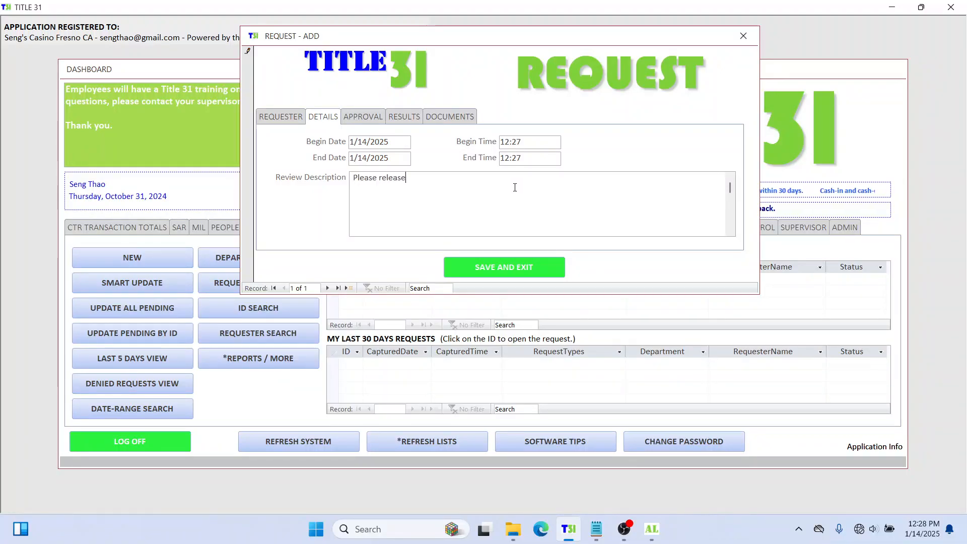
text( the )
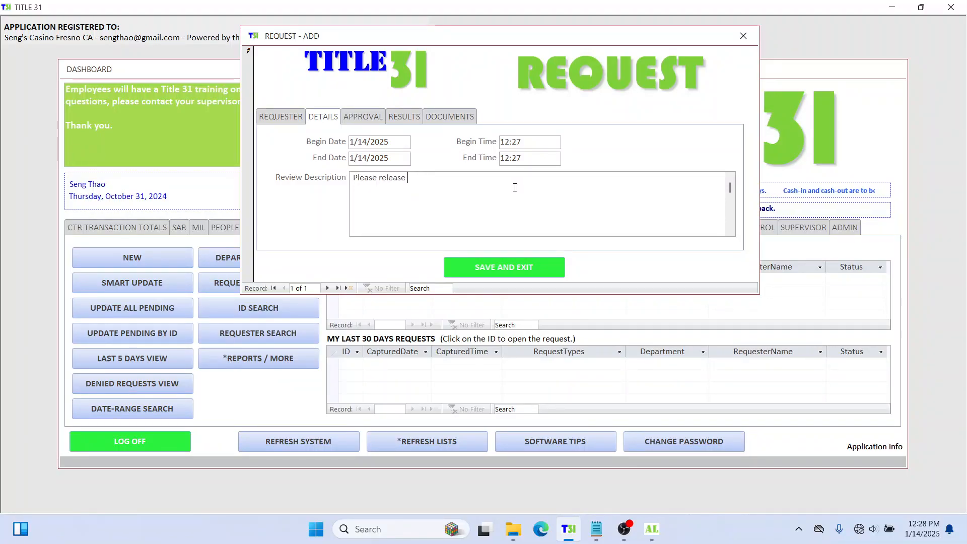
text(add the vid)
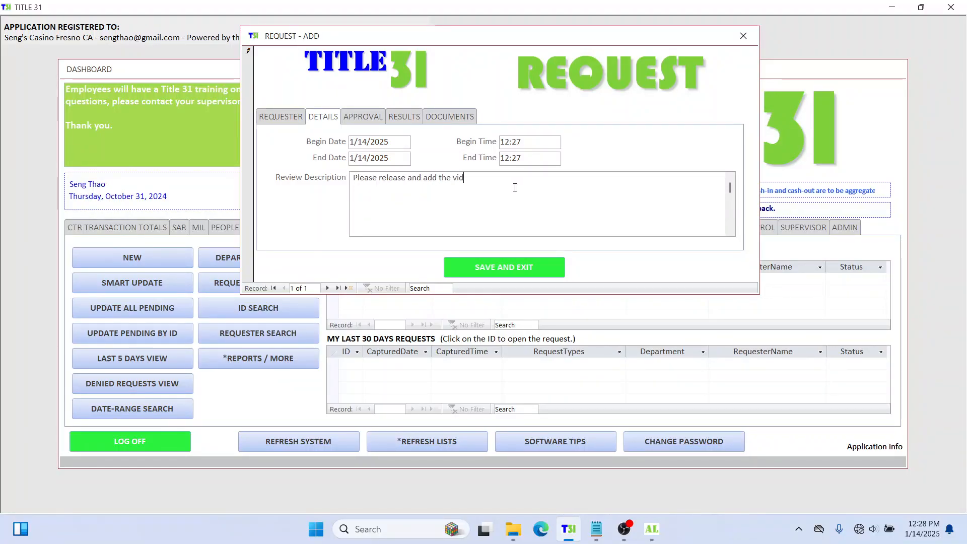
text(eo of the )
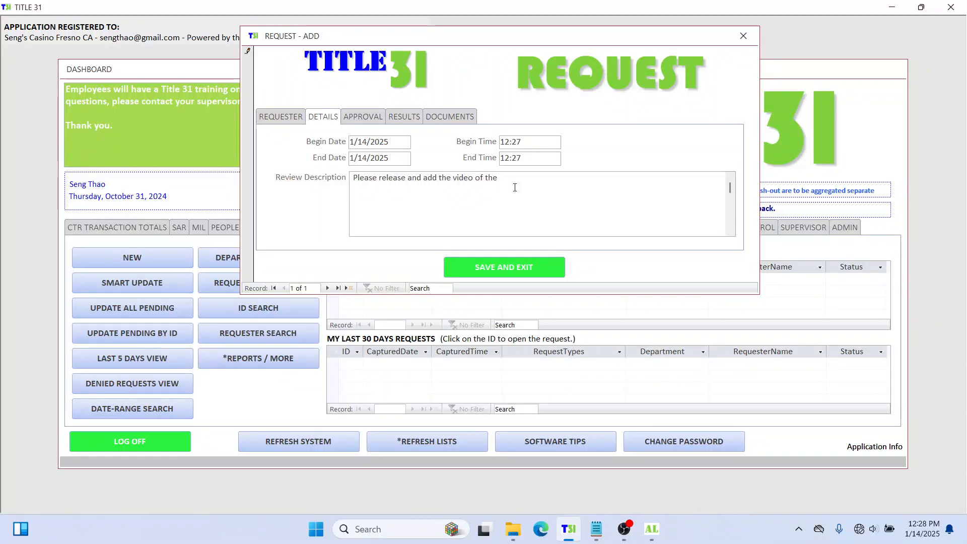
text(subjec)
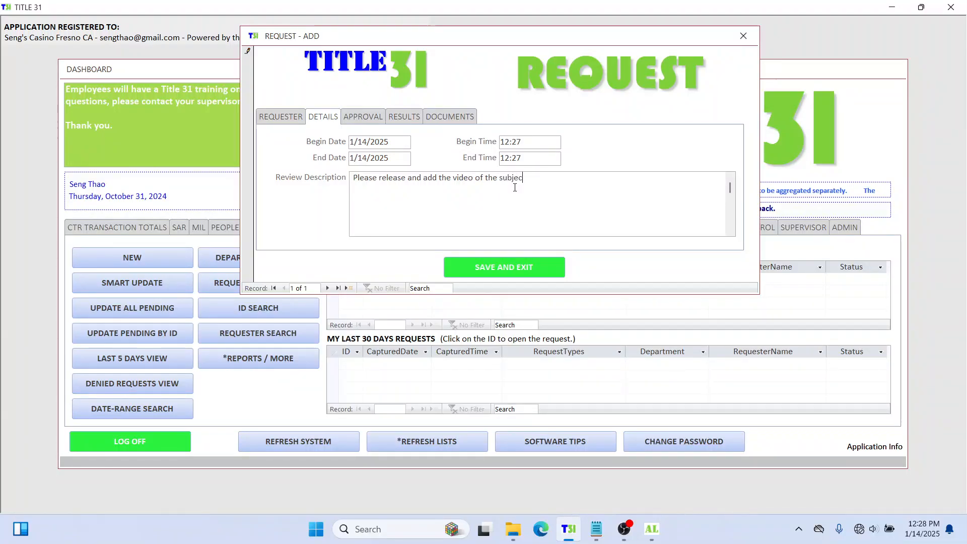
text(t)
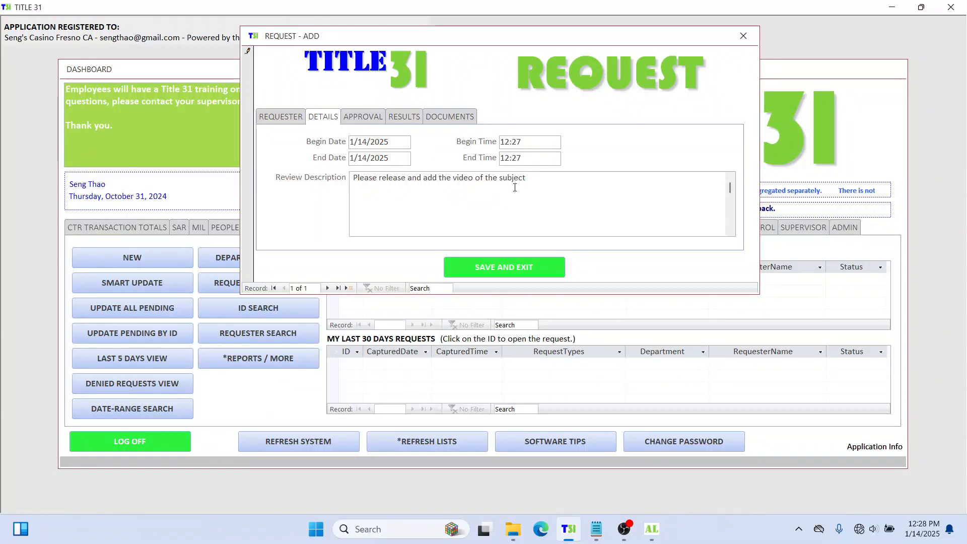
text( at window 1)
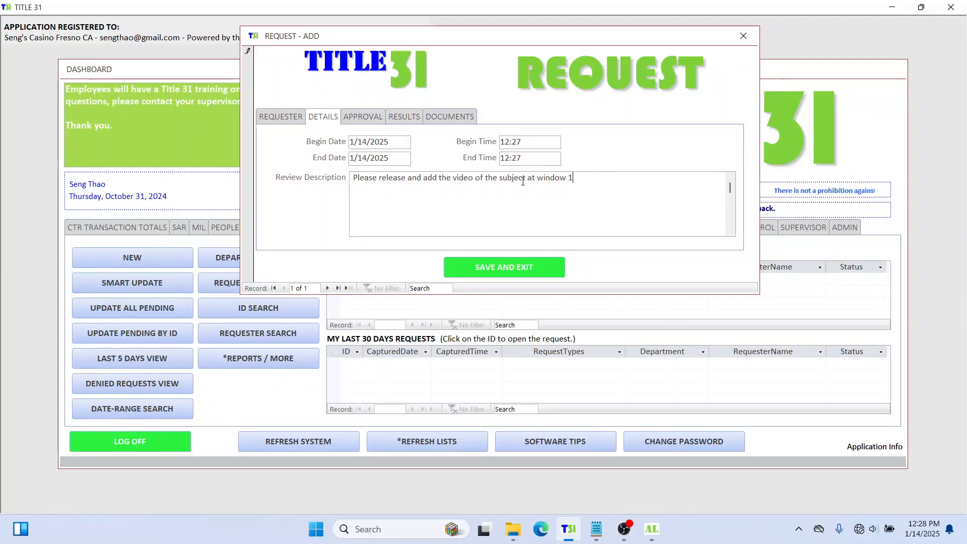
text( of)
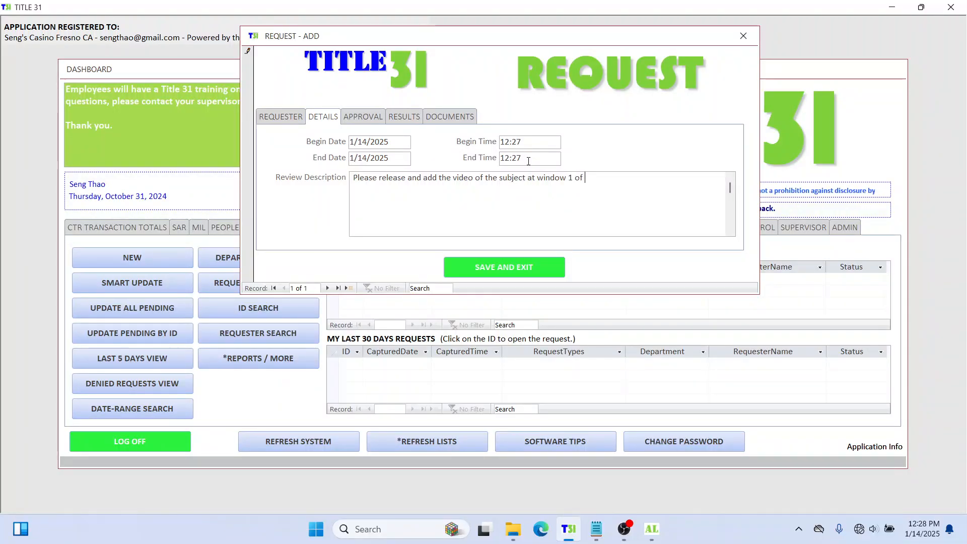
key(BackSpace)
text(main)
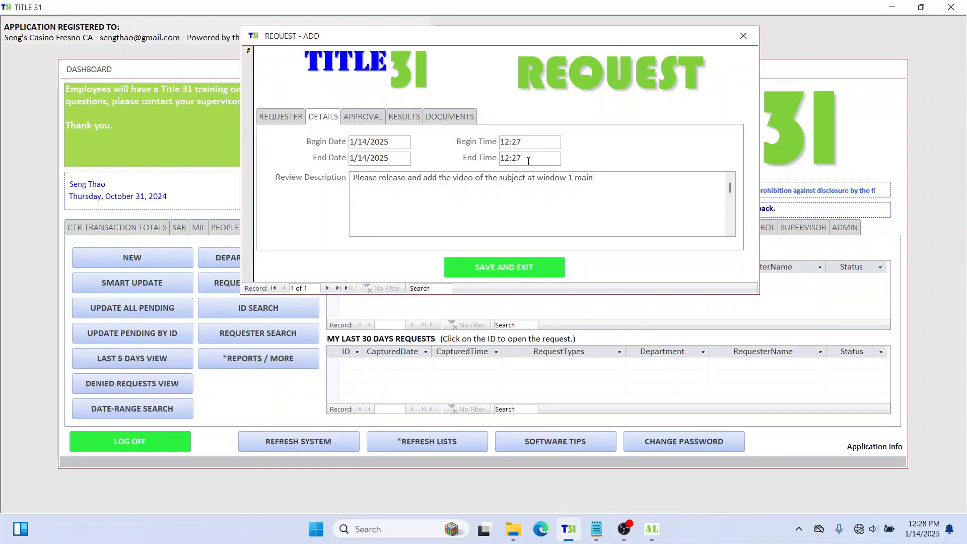
text( cage conc)
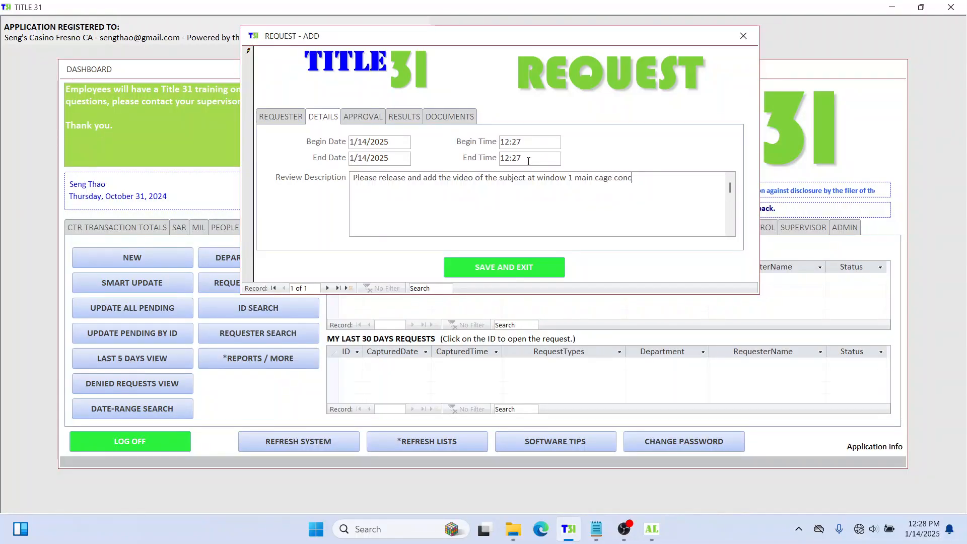
text(erning )
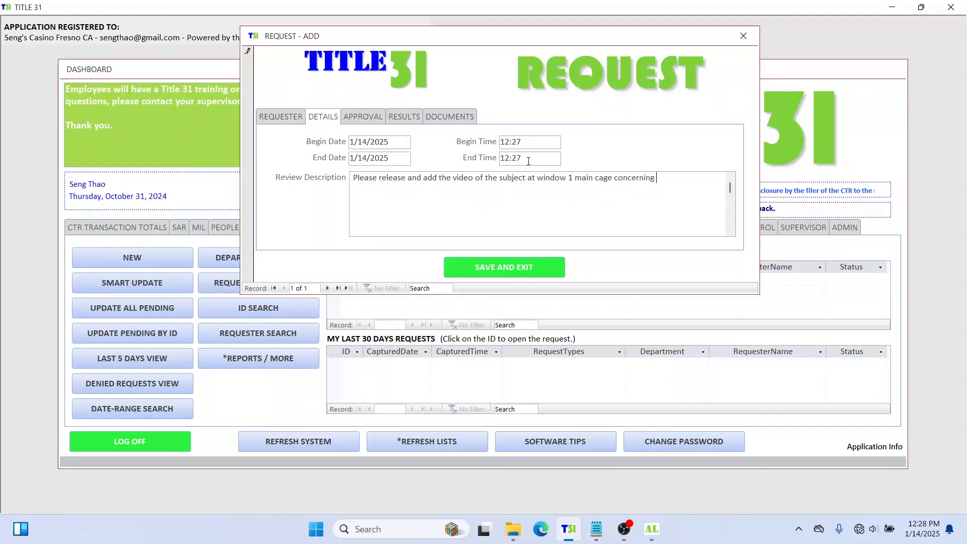
text(a C)
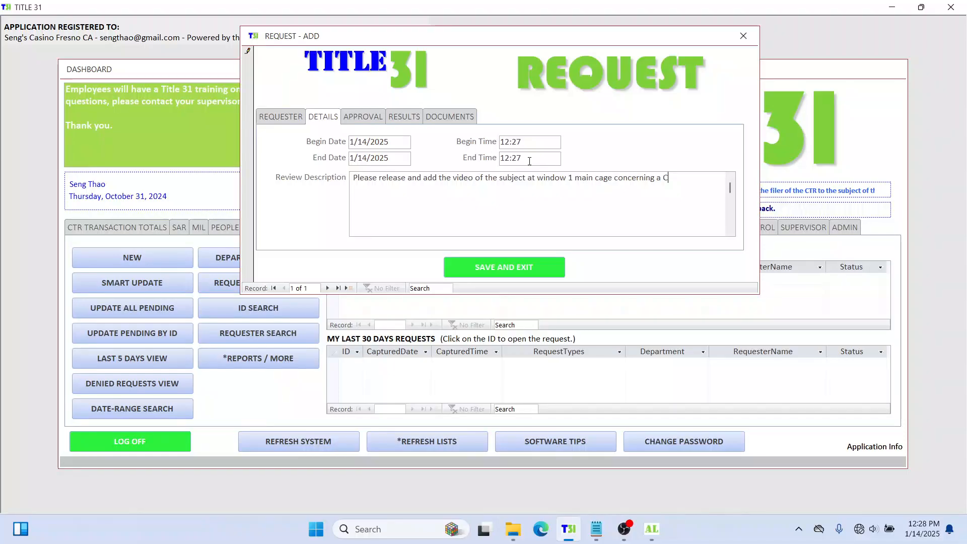
text(ODE T31)
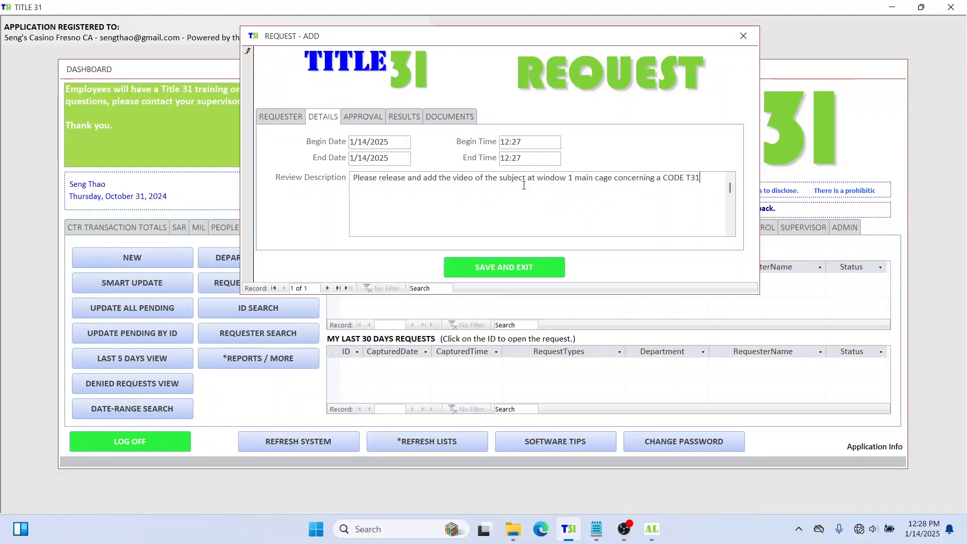
text(. )
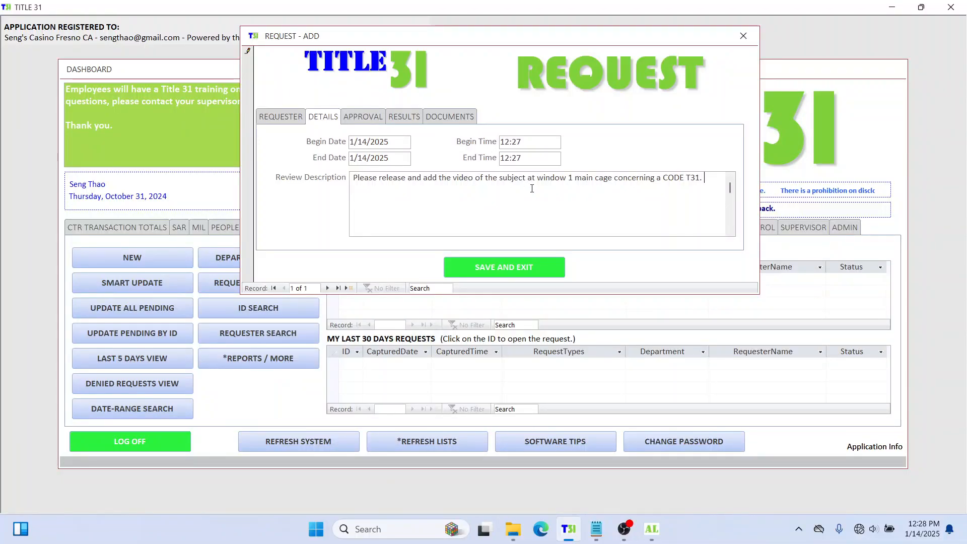
text(Than)
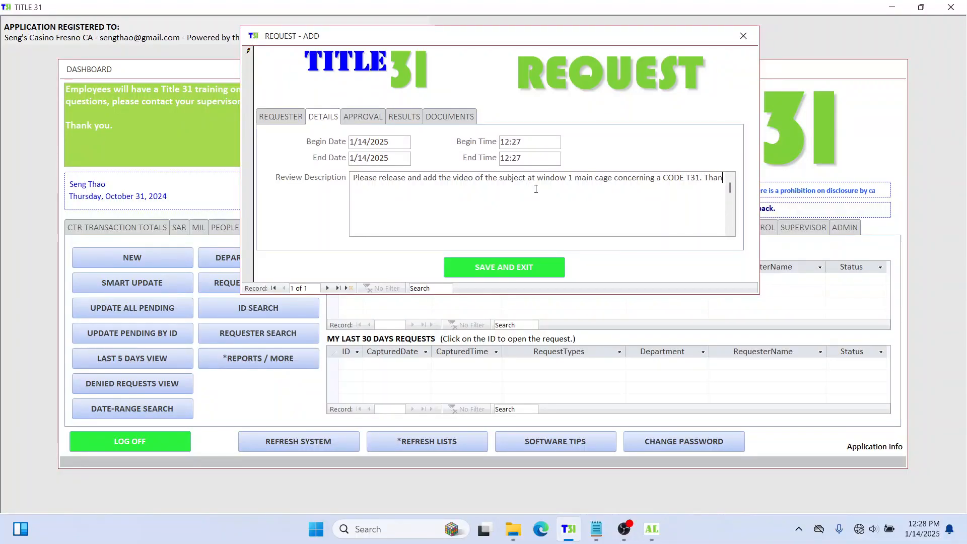
text(k you.)
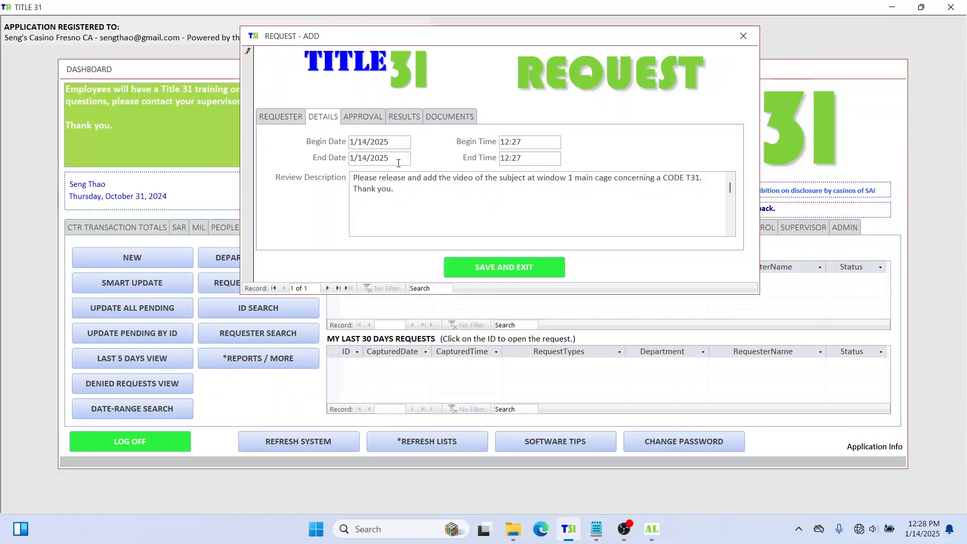
Step: Review the Requester, Details, Approval, Results and Documents pages, ending back on Requester
click(280, 118)
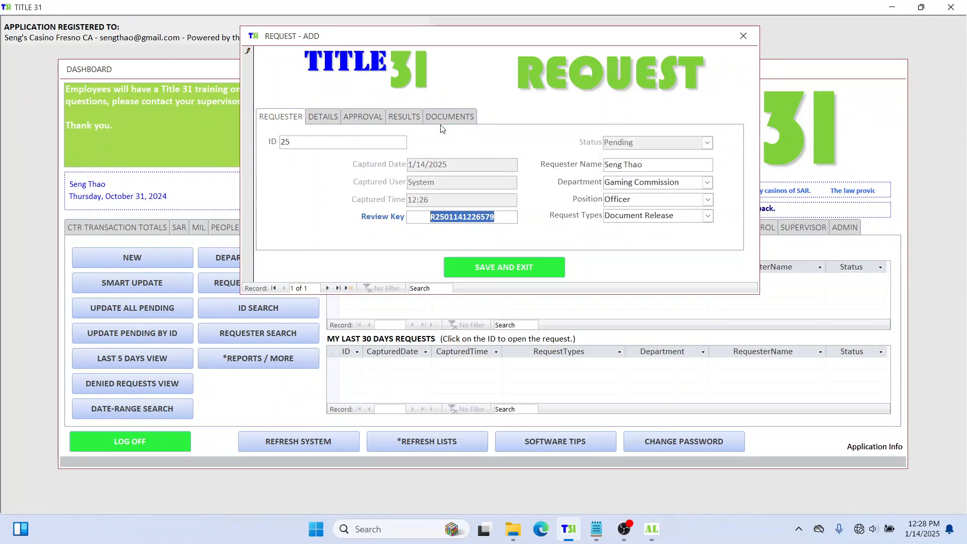
click(321, 120)
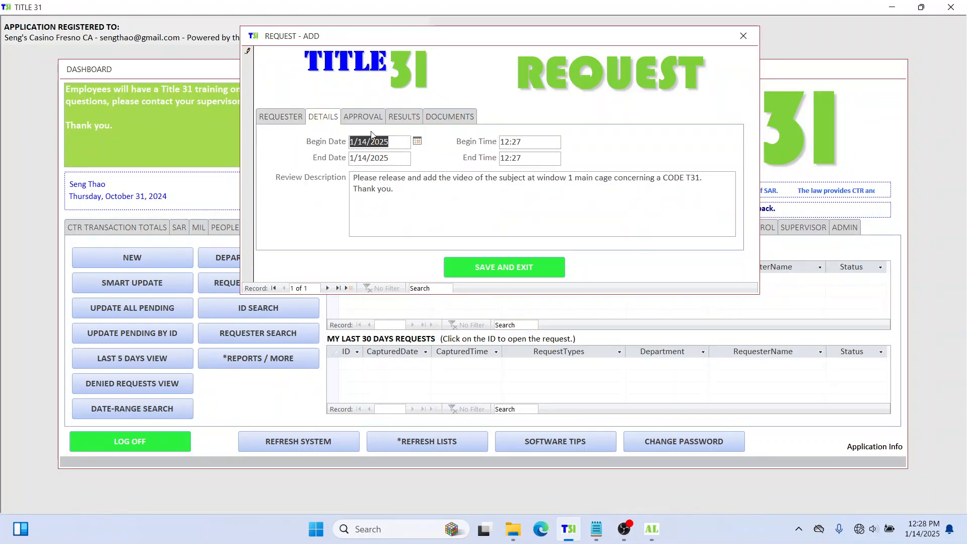
click(366, 118)
click(400, 119)
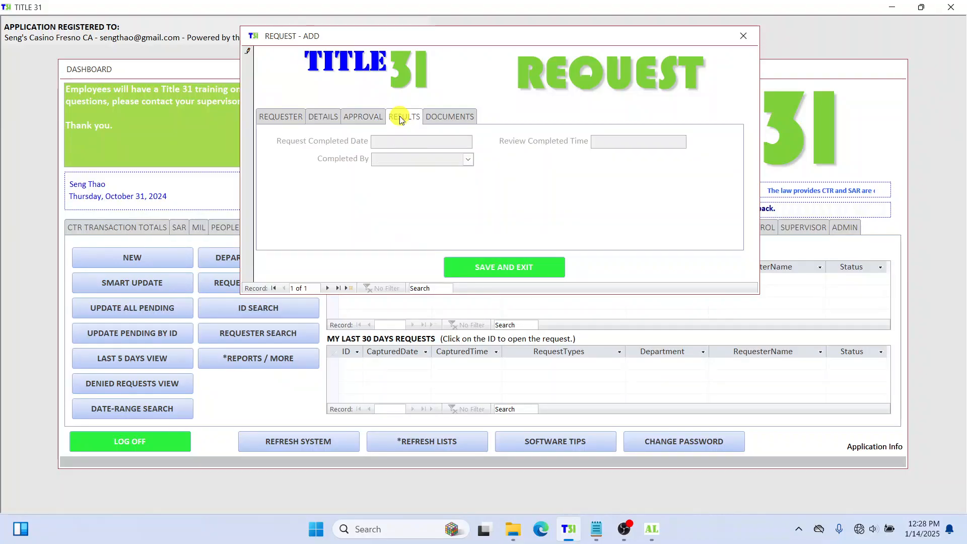
click(449, 116)
click(364, 116)
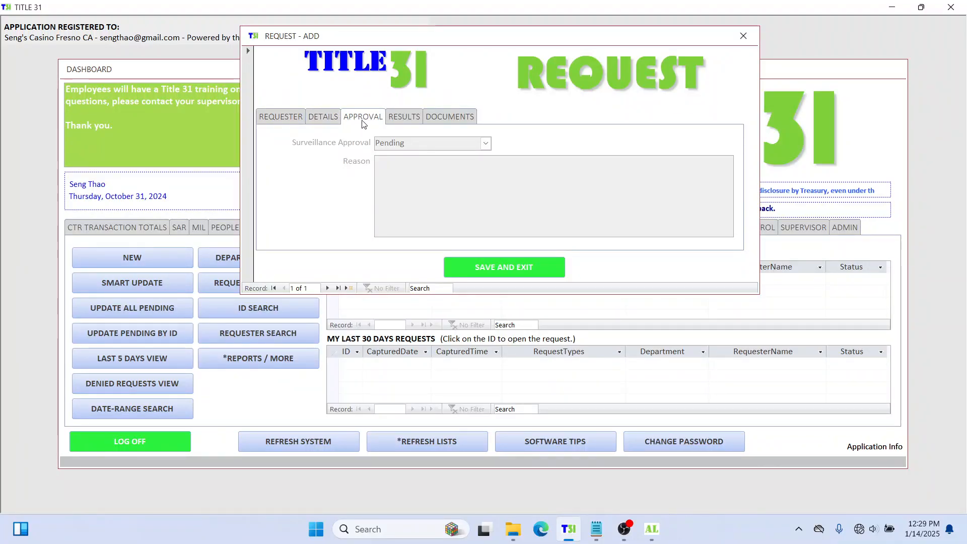
click(408, 116)
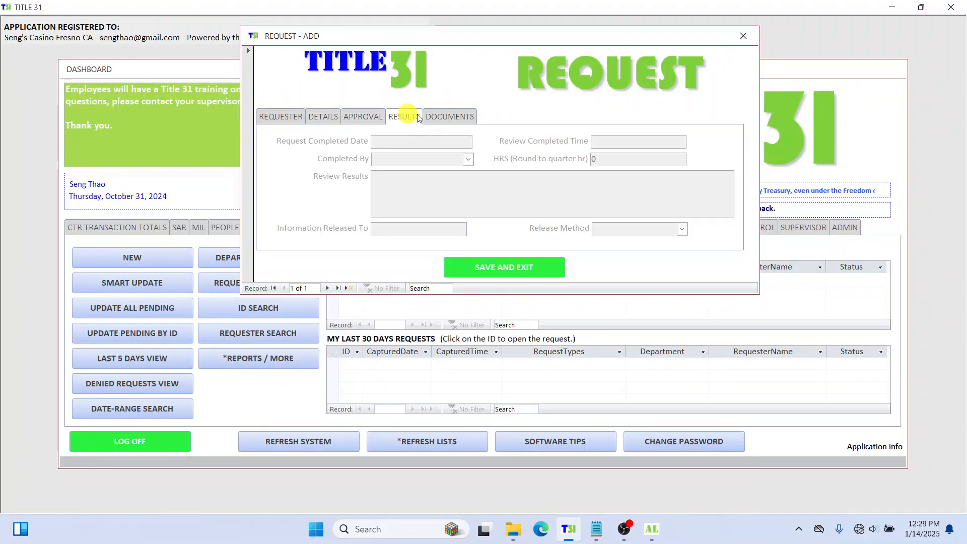
click(433, 116)
click(405, 116)
click(368, 115)
click(416, 121)
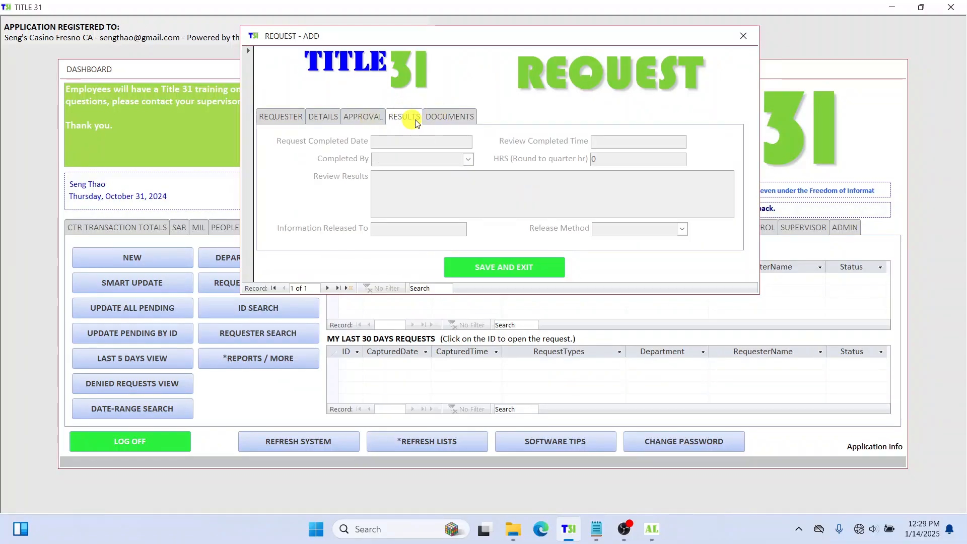
click(448, 116)
click(365, 115)
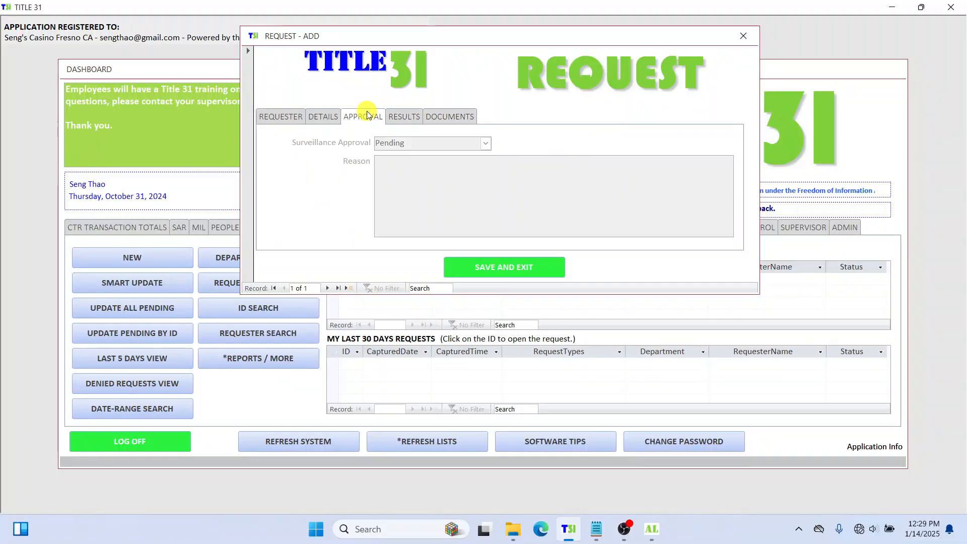
click(278, 117)
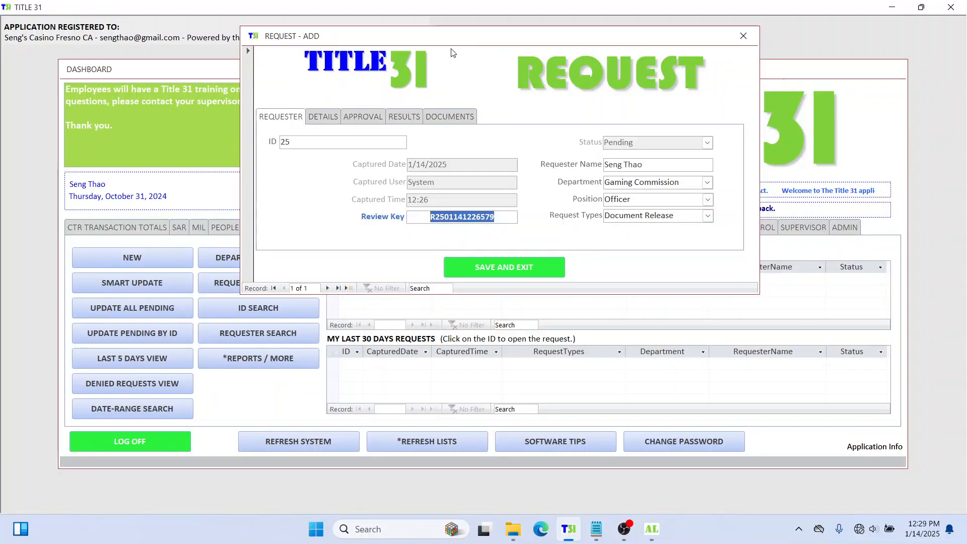
Step: Select request ID 25 and its review key for copying, then save and exit the form
drag(454, 42, 652, 53)
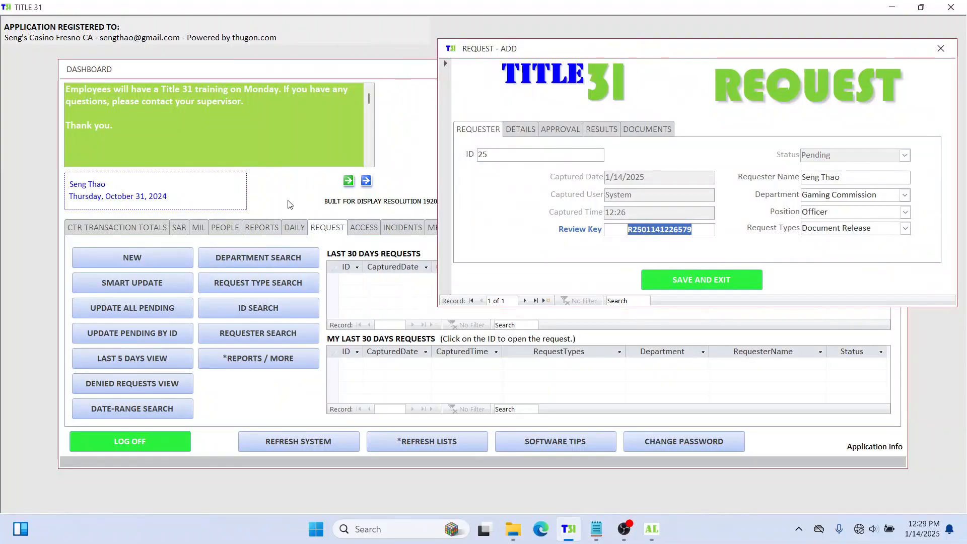
drag(709, 56, 670, 42)
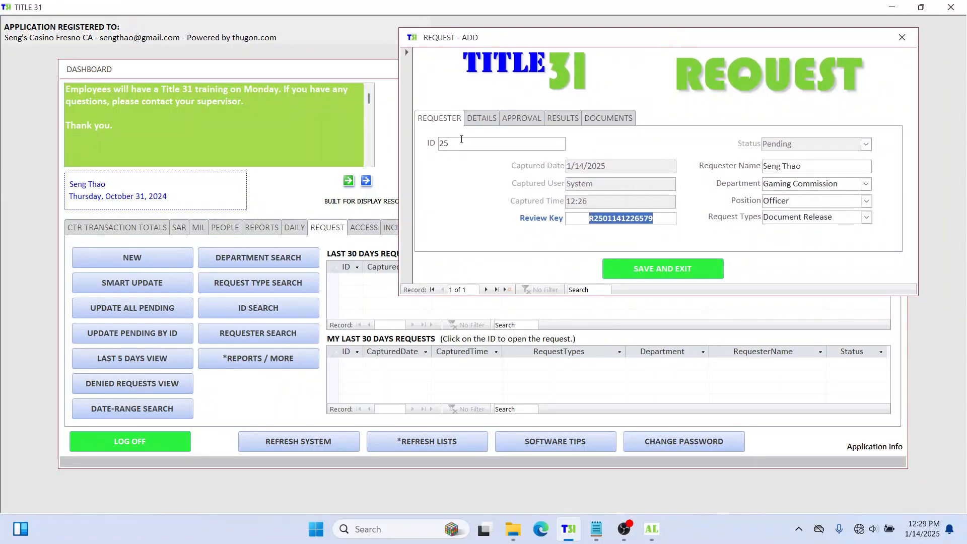
click(460, 146)
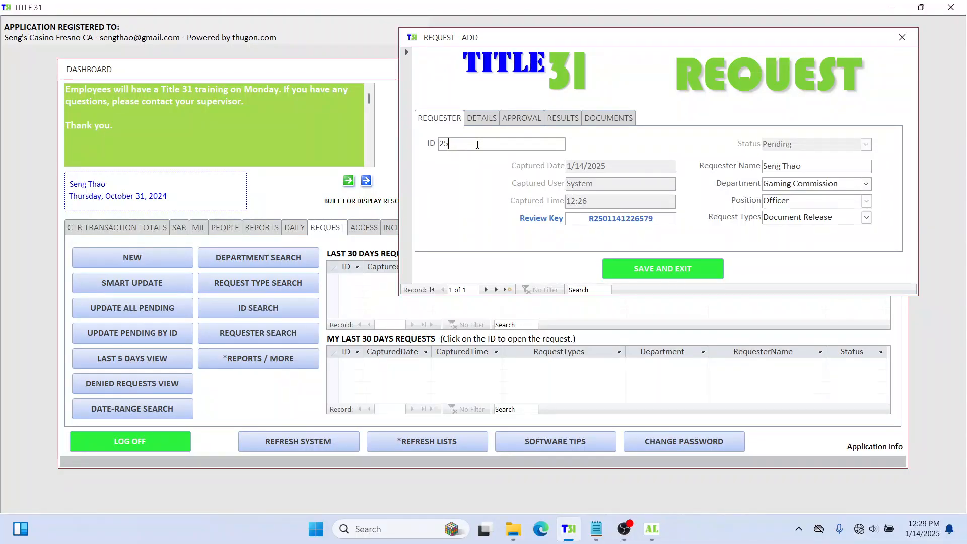
click(477, 145)
click(425, 146)
click(559, 218)
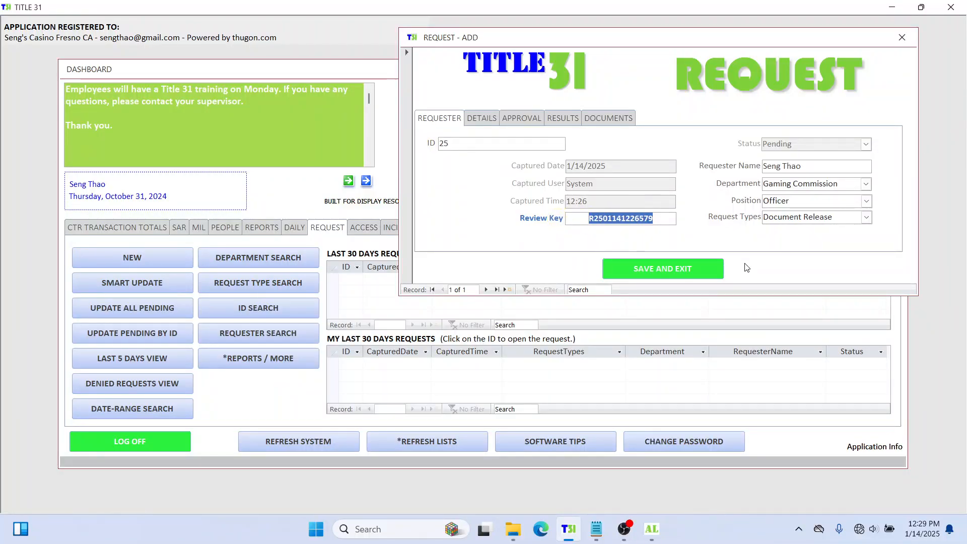
click(695, 267)
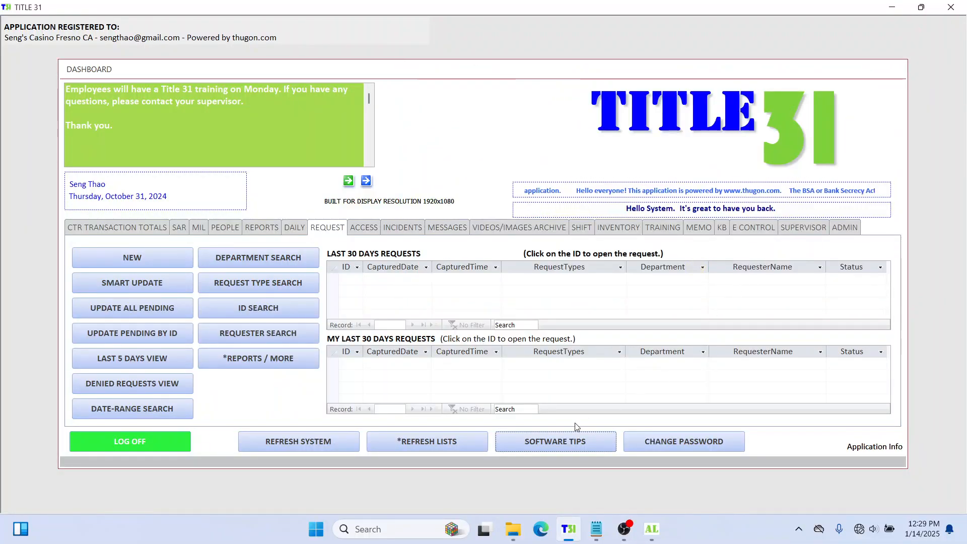
Step: Refresh the request lists and check request 25's Pending status in both grids
click(429, 441)
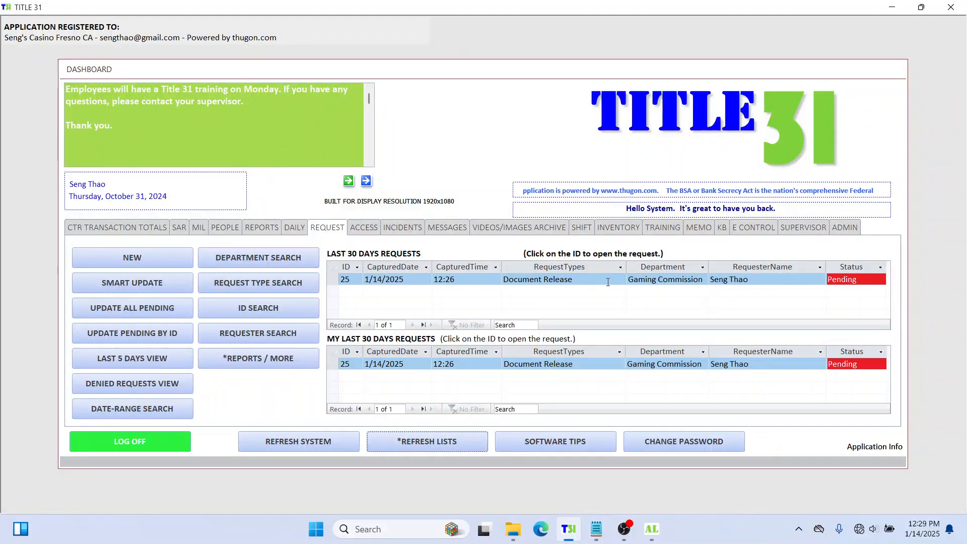
click(860, 285)
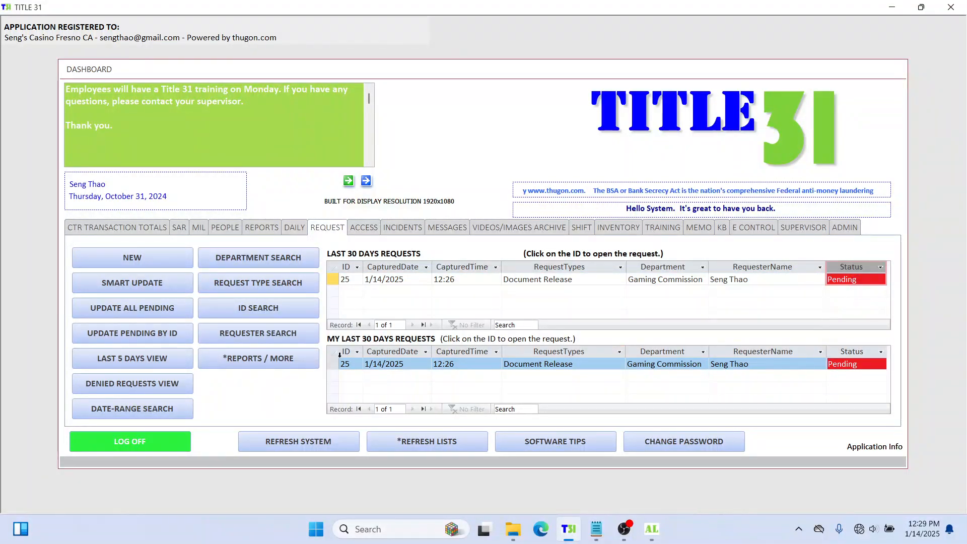
click(862, 363)
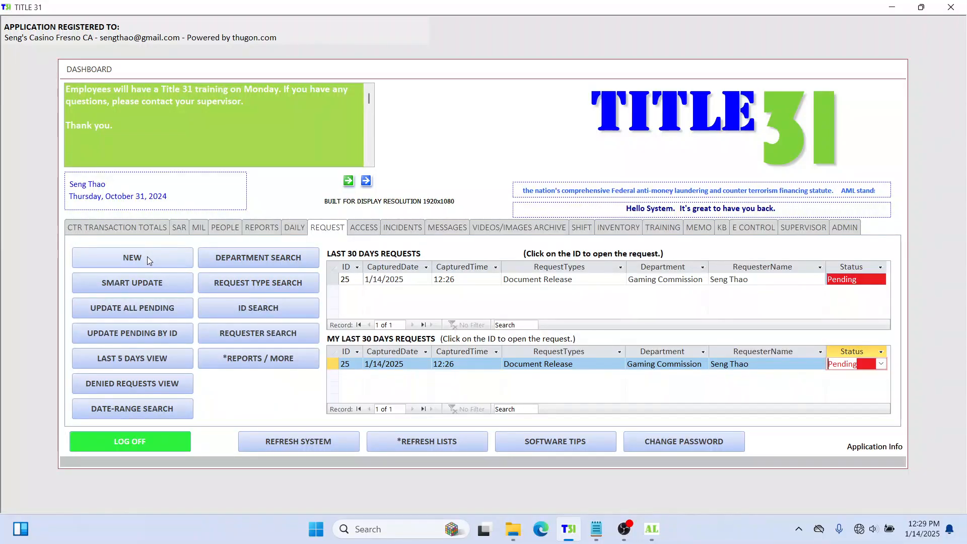
Step: Open request 25 from Last 30 Days Requests and go to its Approval page
click(345, 279)
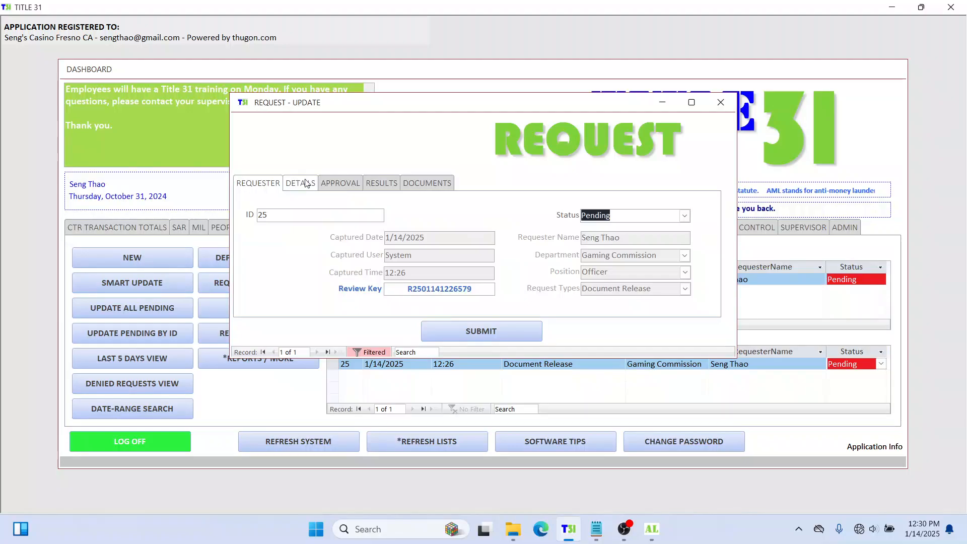
click(353, 184)
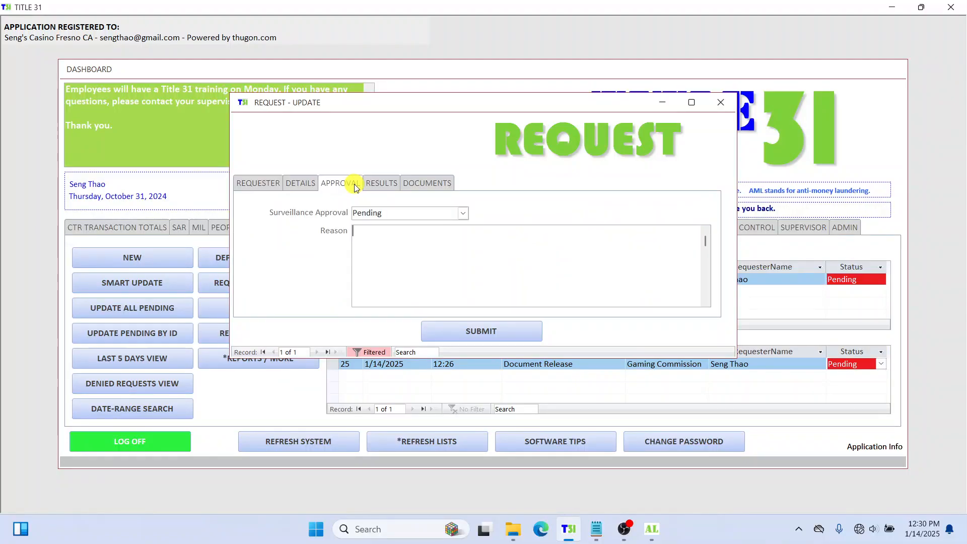
click(297, 184)
click(262, 185)
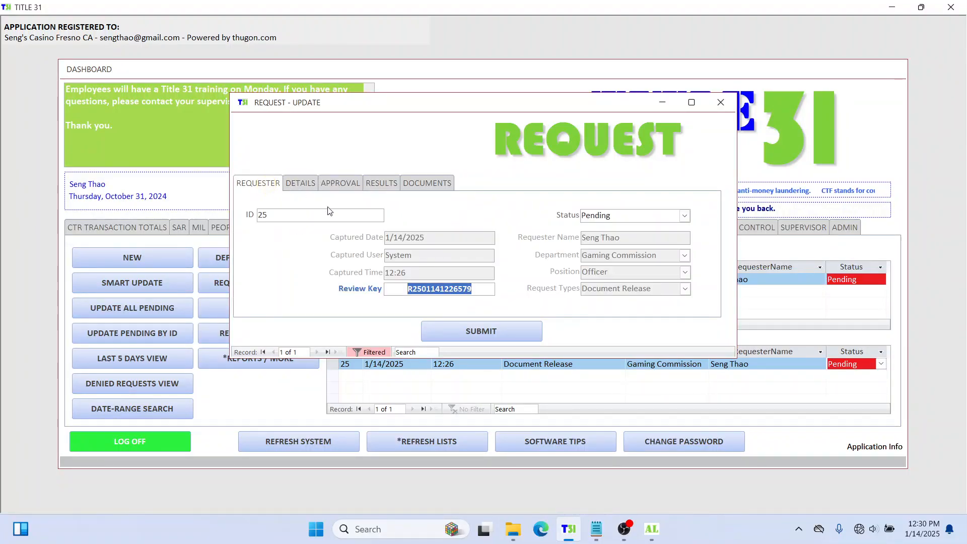
click(598, 263)
click(301, 183)
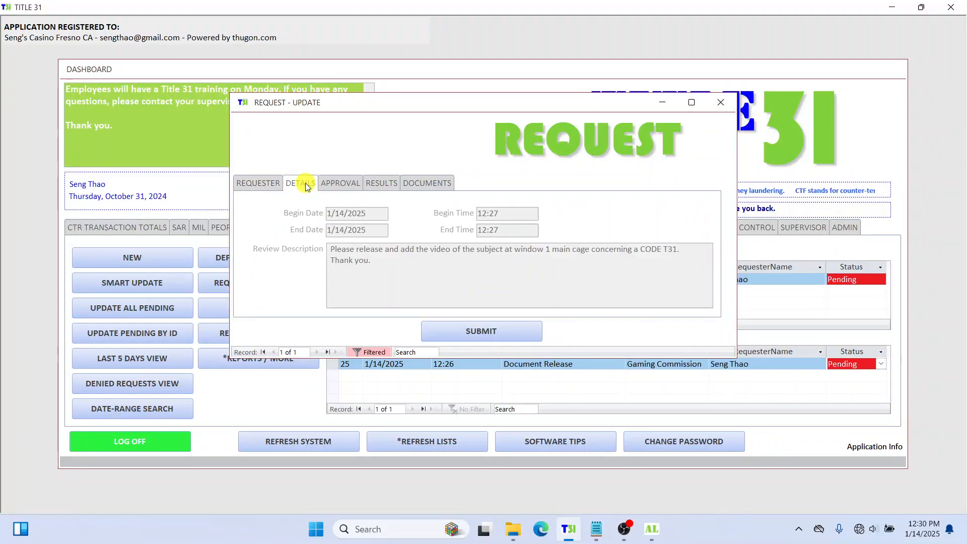
click(512, 255)
click(359, 186)
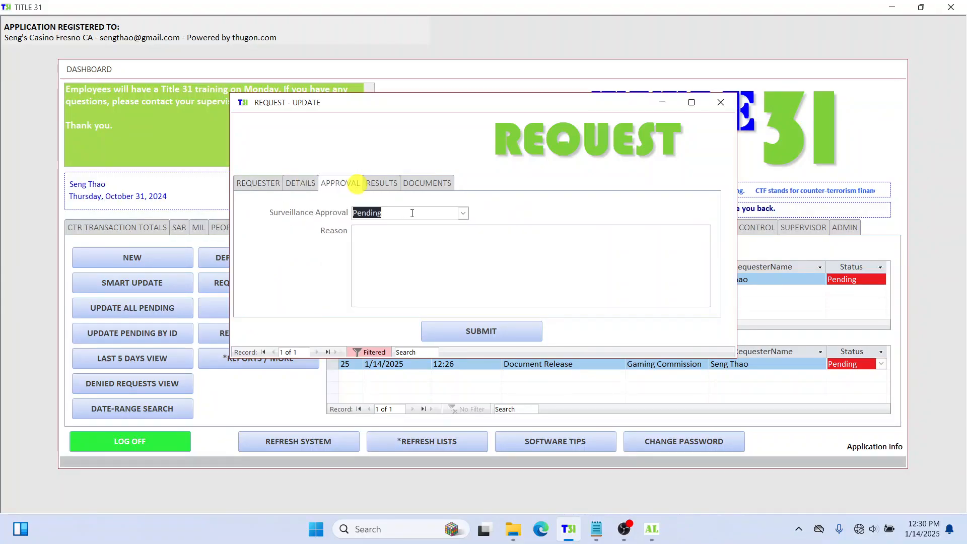
click(438, 228)
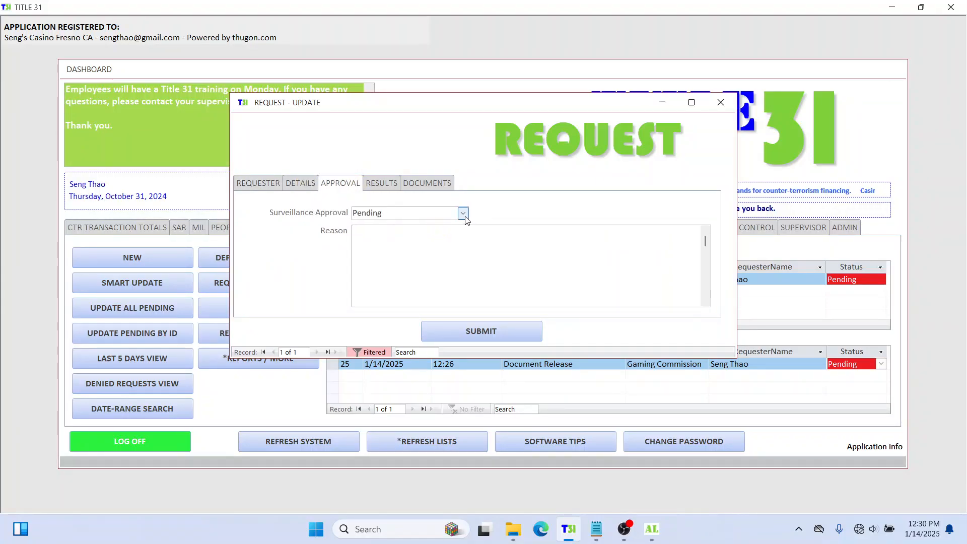
Step: Set Surveillance Approval to Approved with a reason naming the approver
click(463, 213)
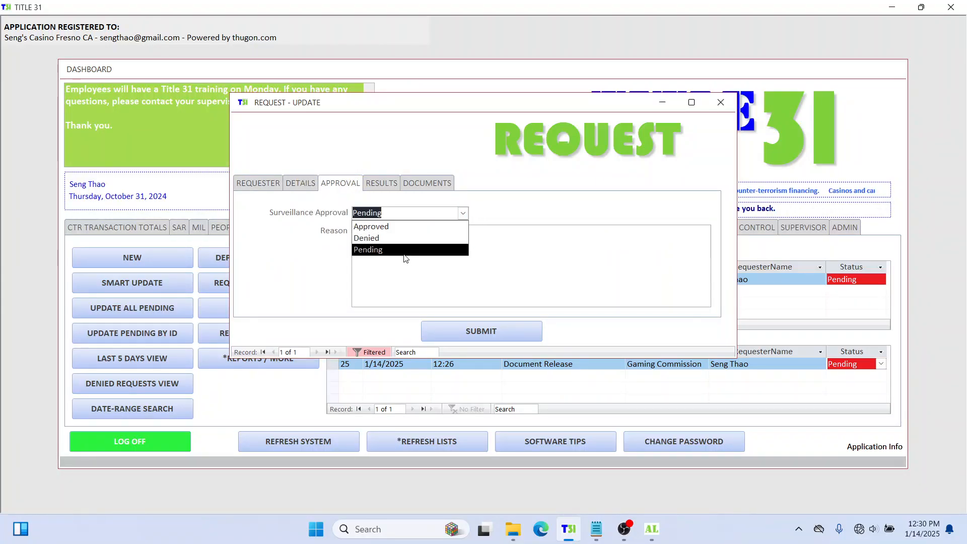
click(555, 246)
click(462, 213)
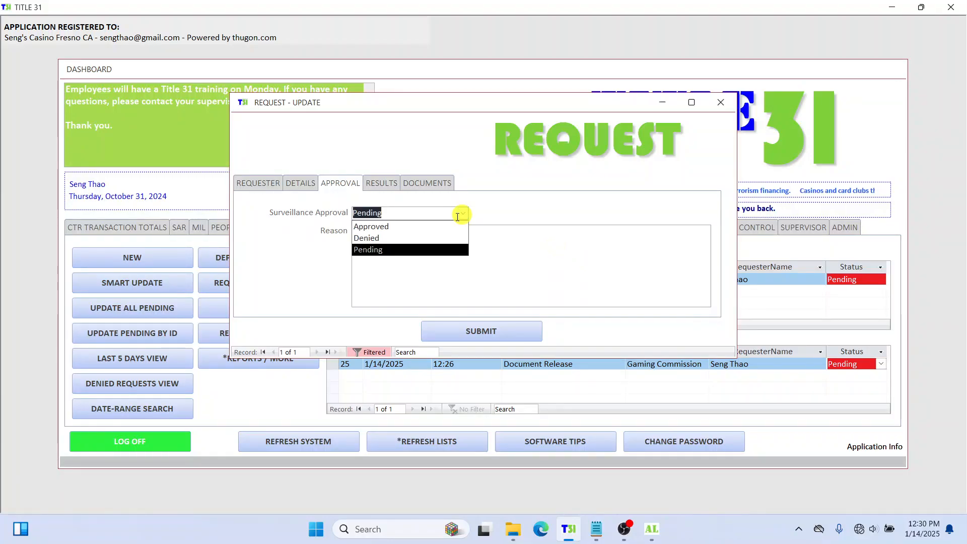
click(436, 225)
click(434, 237)
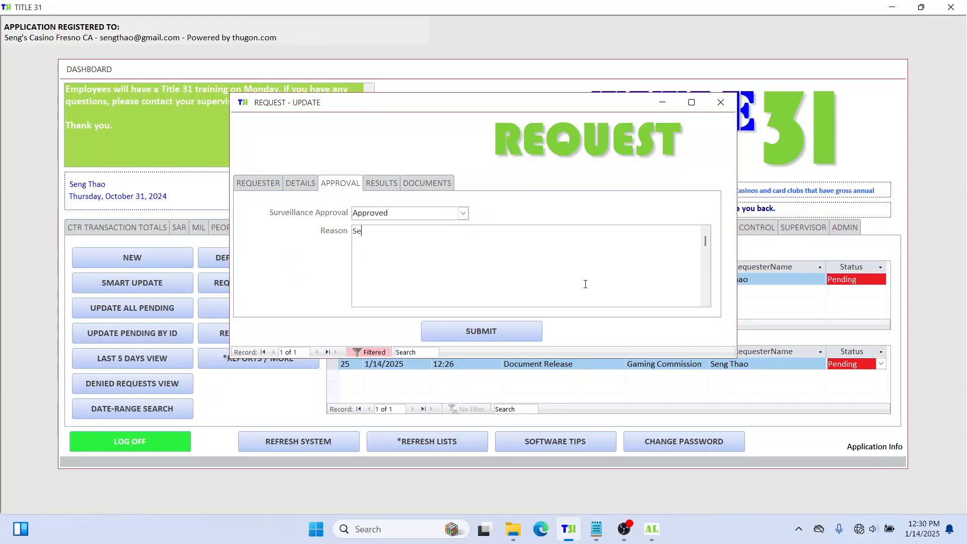
text(App)
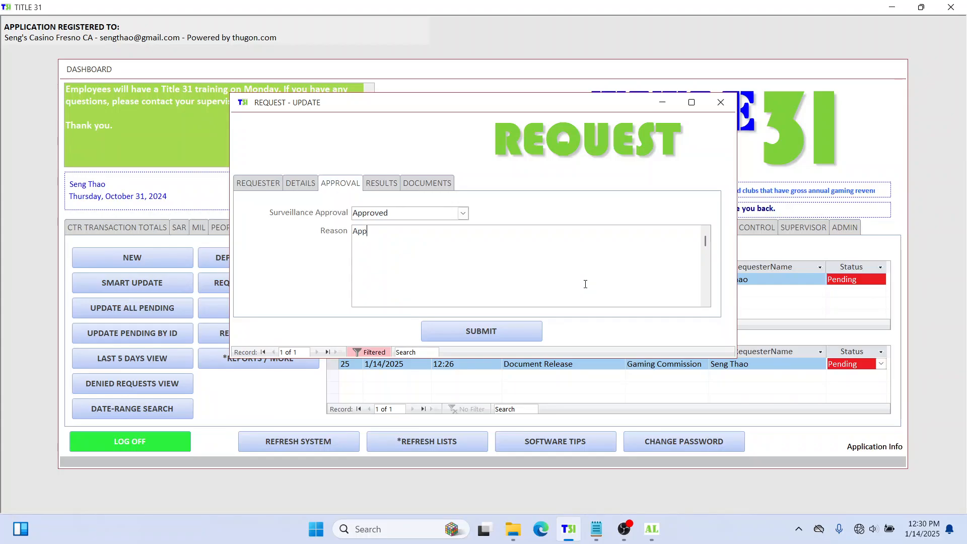
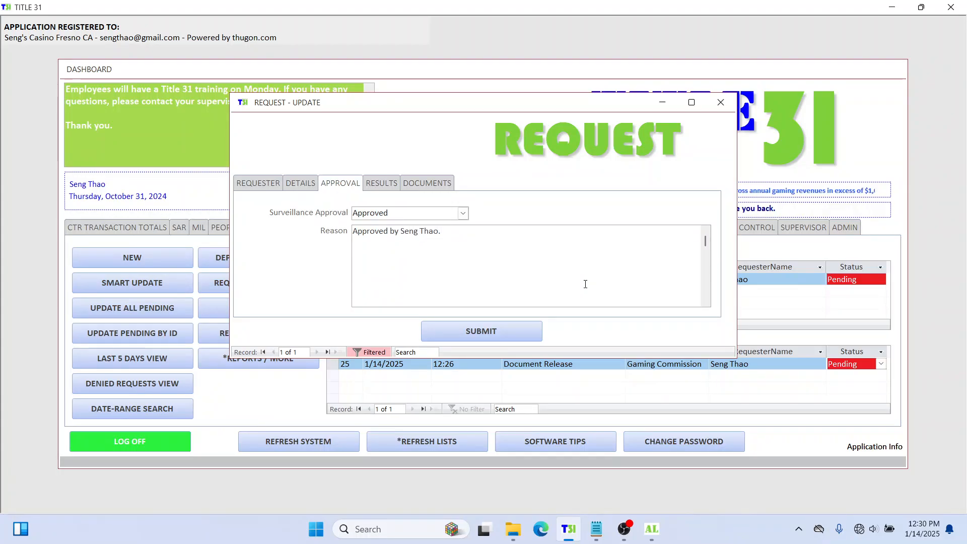
Step: Record review completion on 1/14/2025 at 12:30, the completing staff member, and 1 hour spent
click(381, 184)
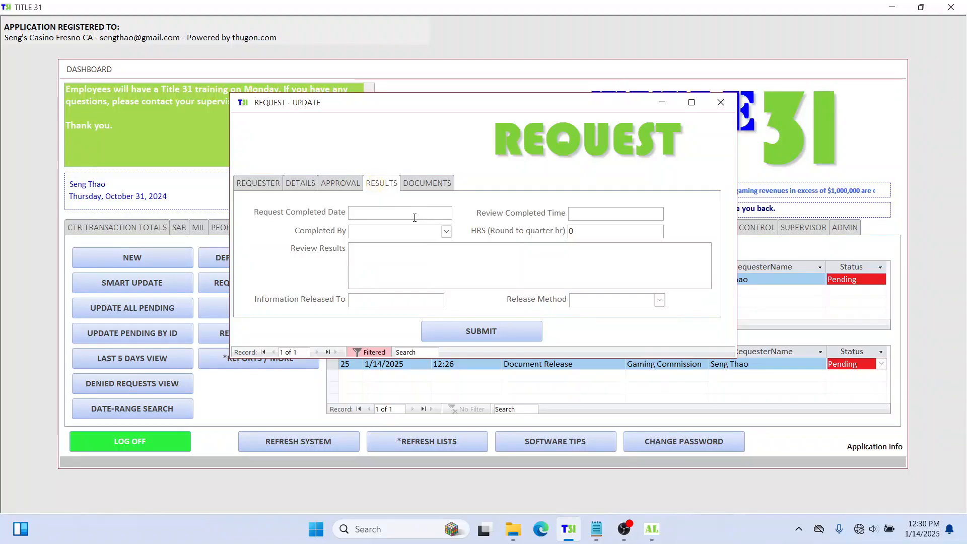
click(415, 217)
click(458, 212)
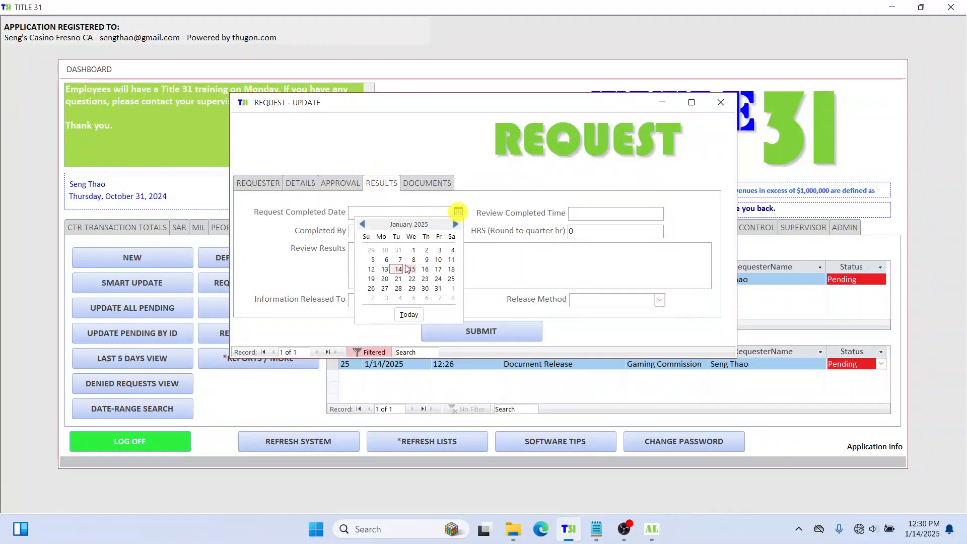
click(399, 269)
click(610, 214)
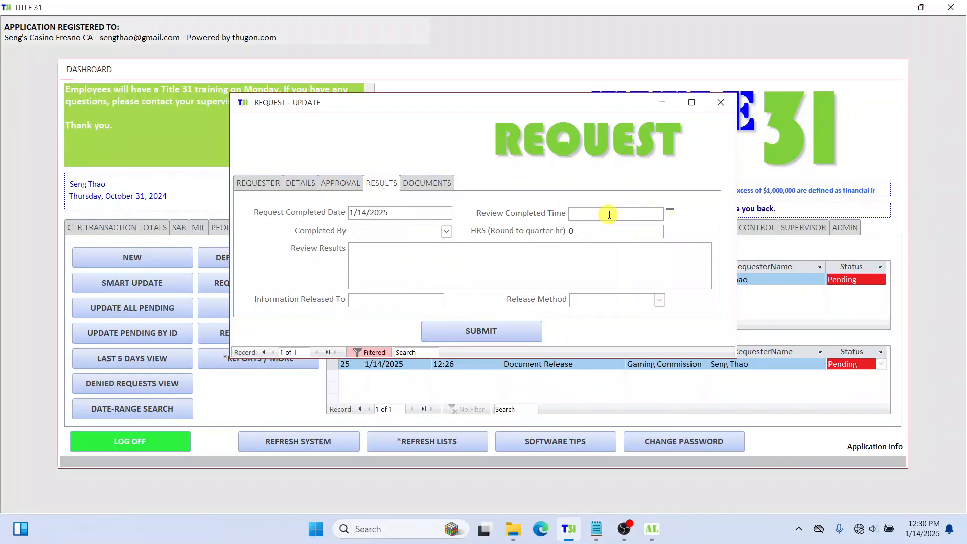
text(12:30)
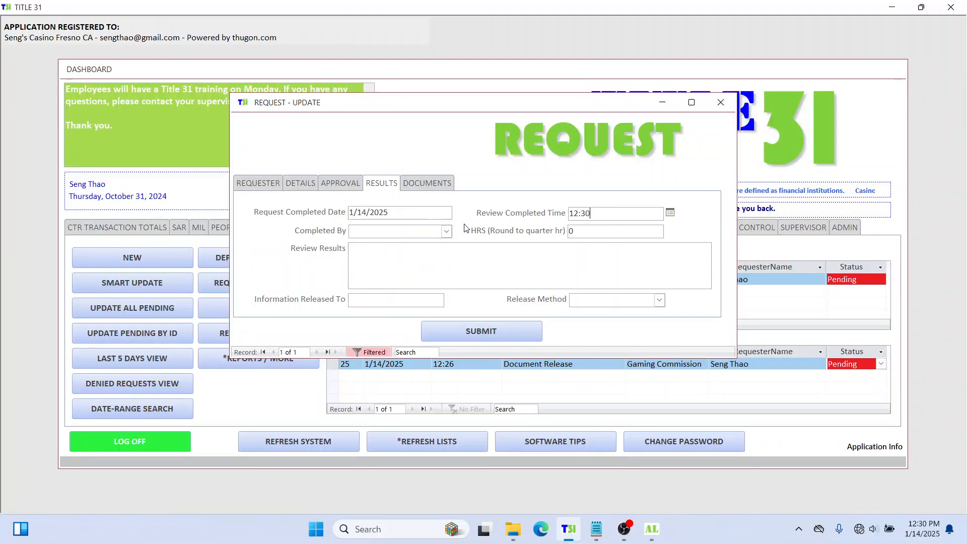
click(447, 232)
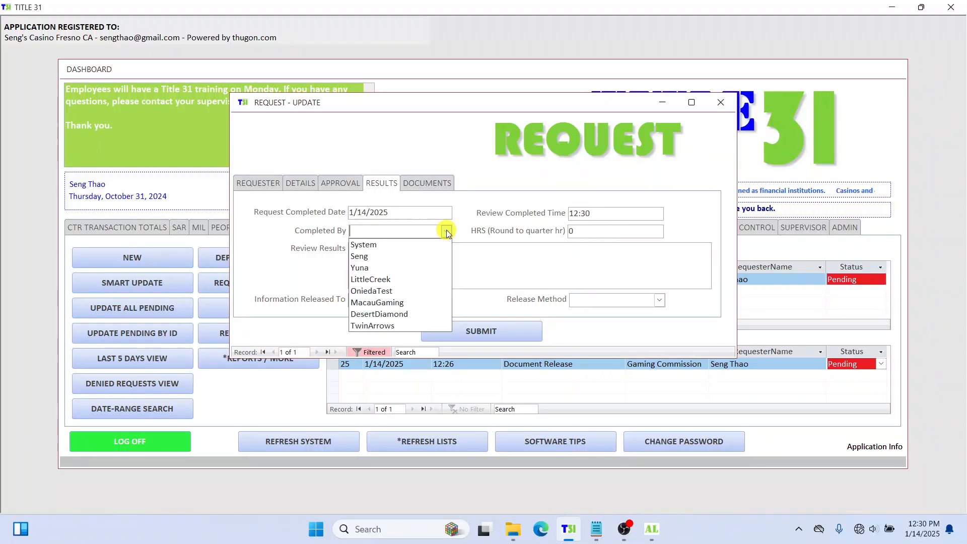
click(421, 256)
drag(631, 232, 551, 233)
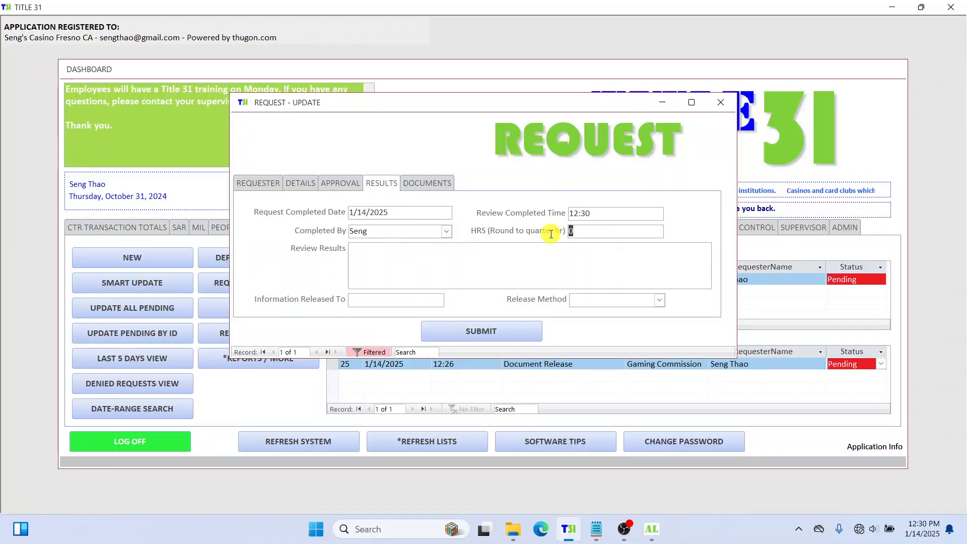
text(1)
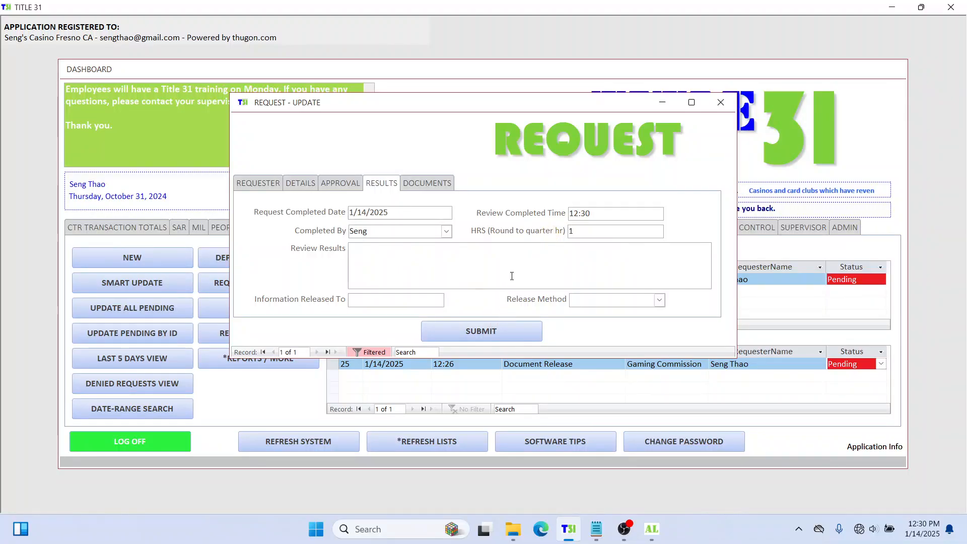
Step: Enter results 'Added the video to the customer profile. Completed.', the recipient's name, and Email release
click(515, 263)
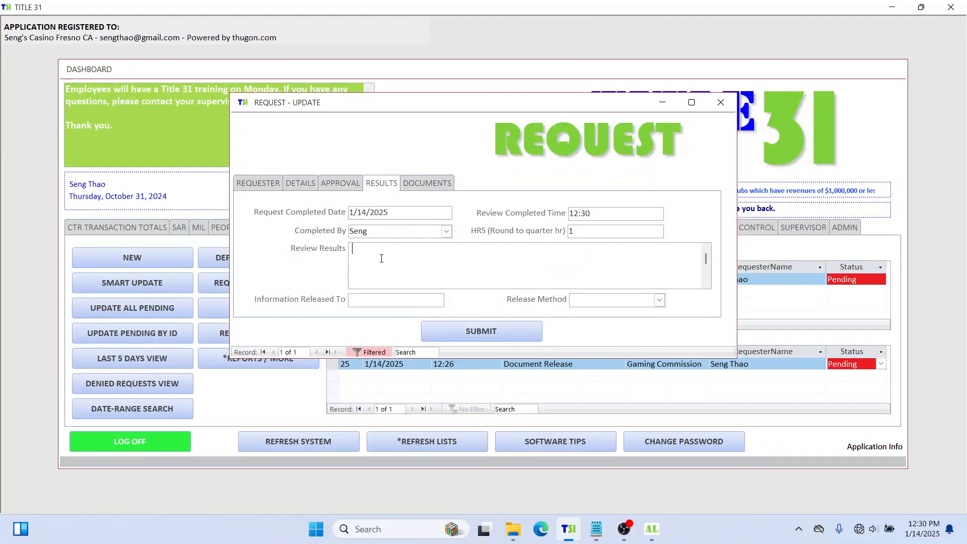
text(Add)
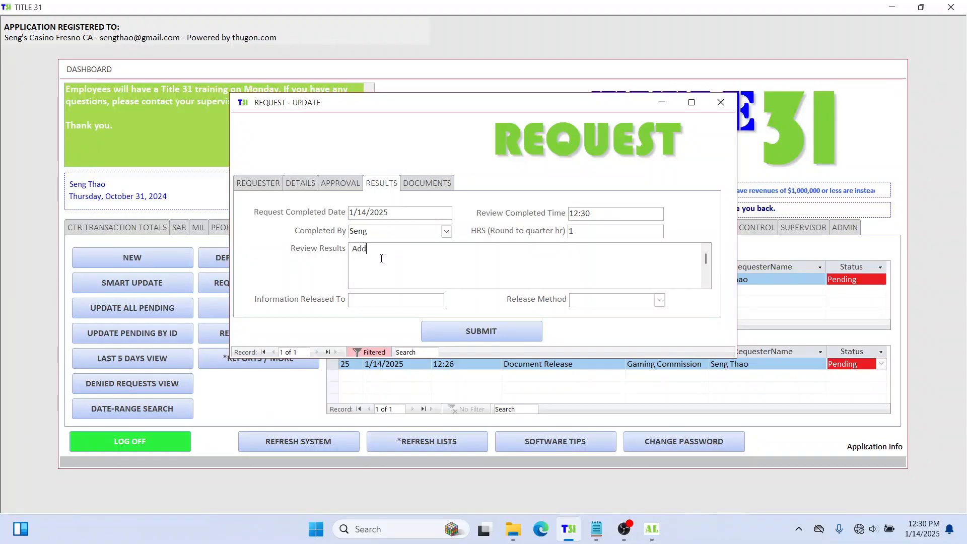
text(ed the video)
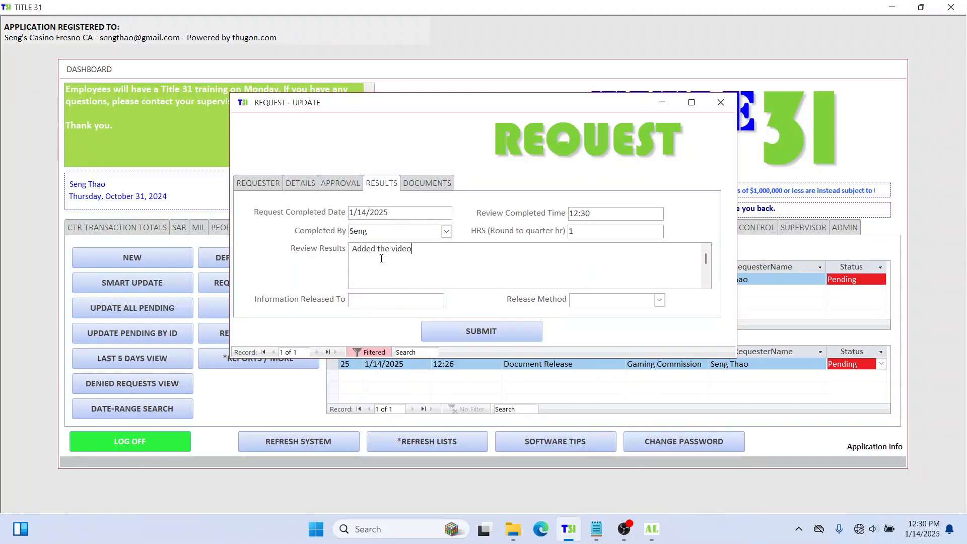
text( to the )
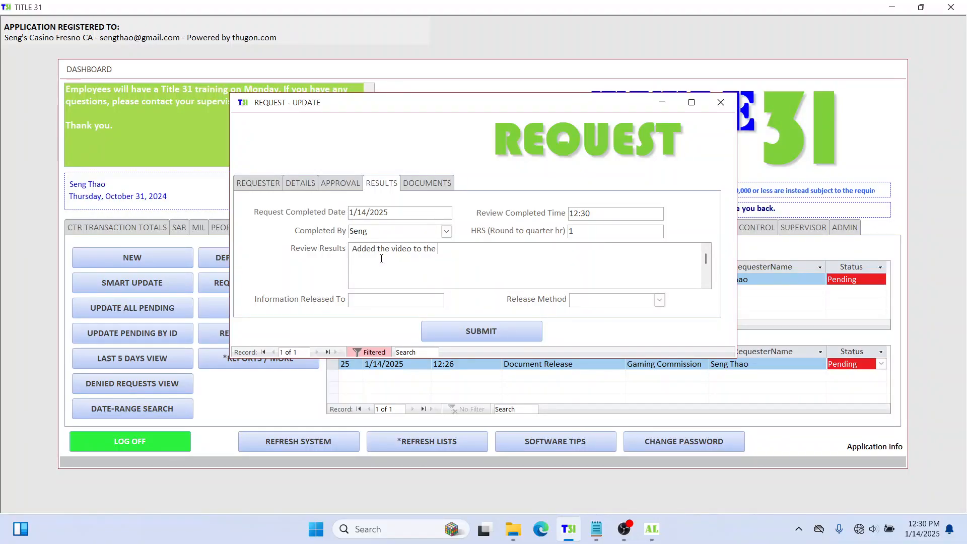
text(customer)
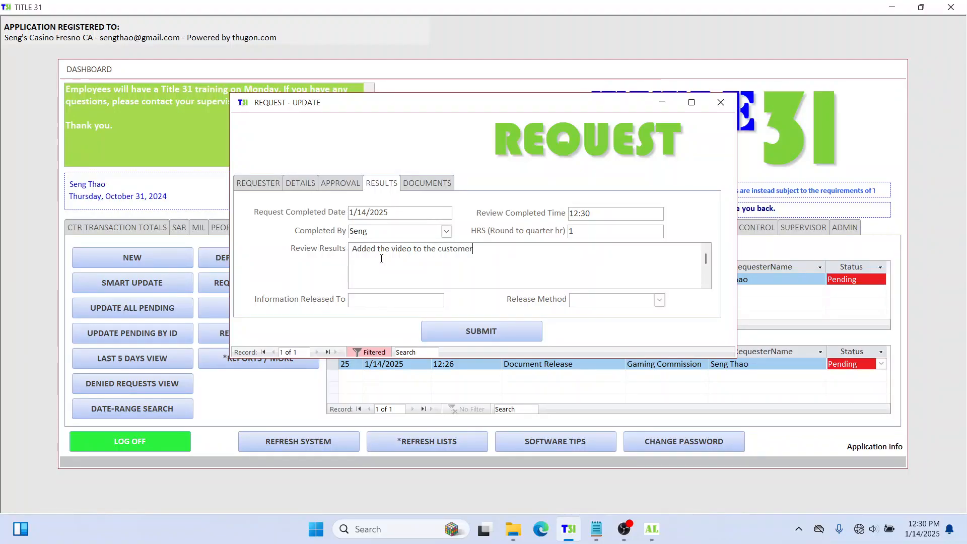
text( profile)
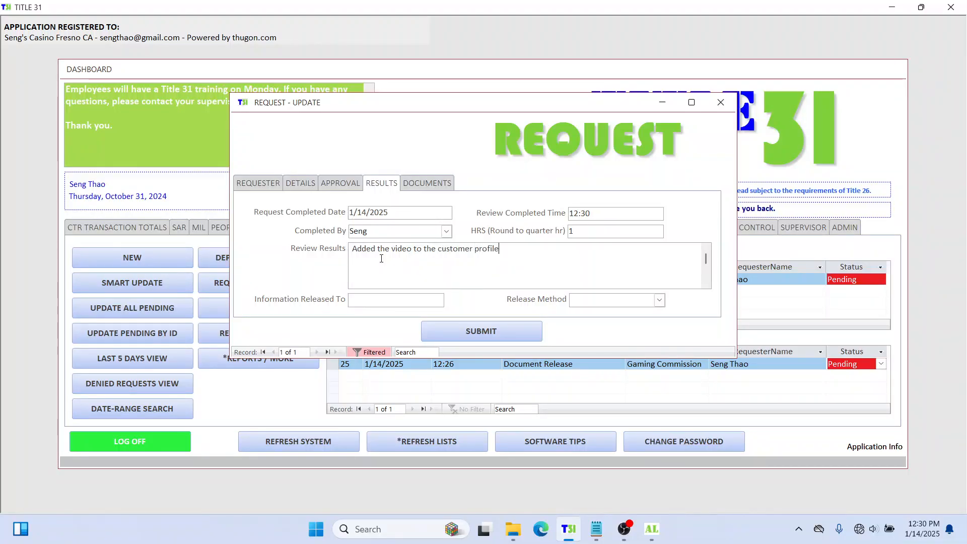
text(. C)
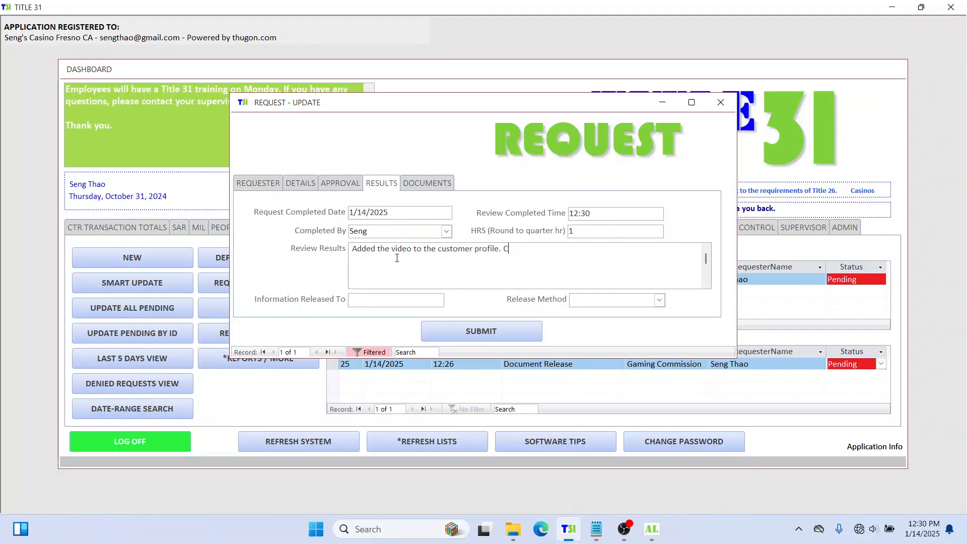
text(ompleted.)
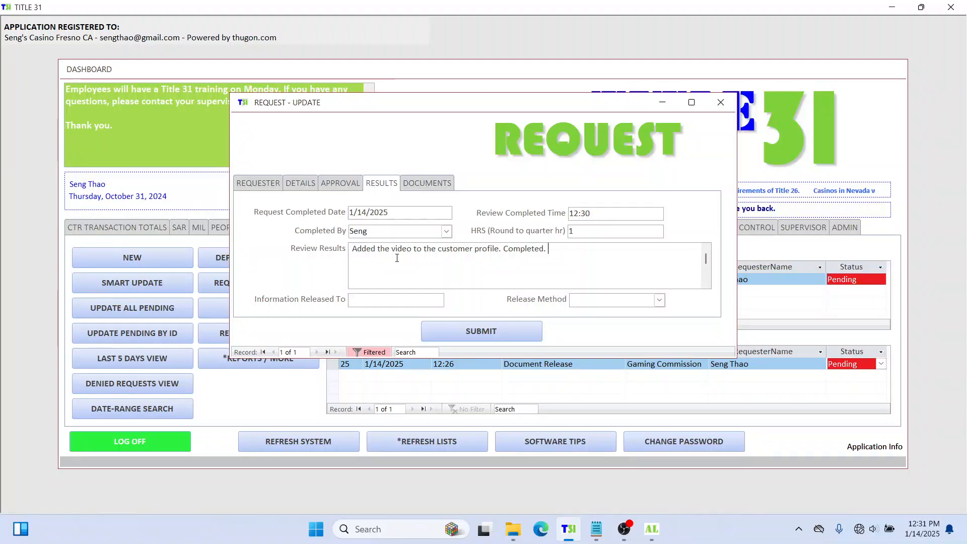
click(393, 300)
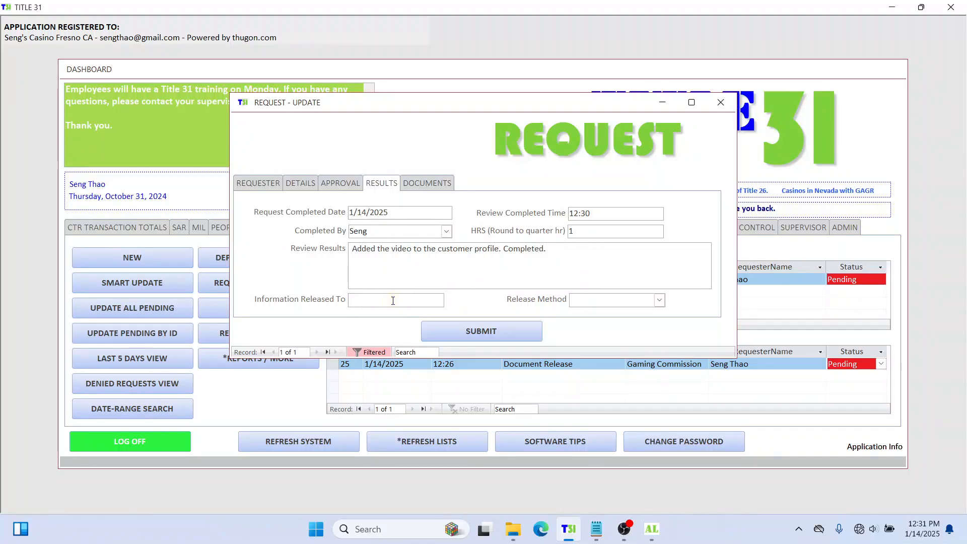
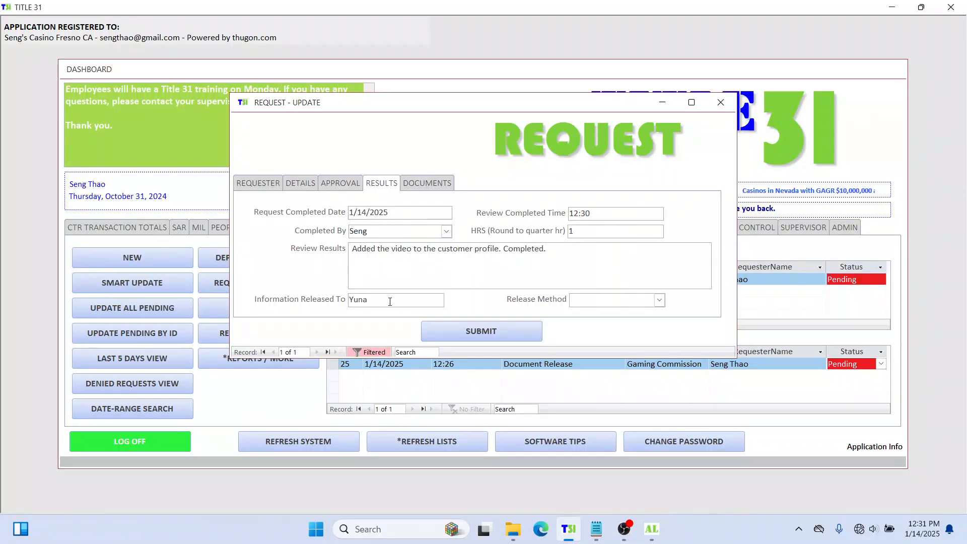
click(657, 300)
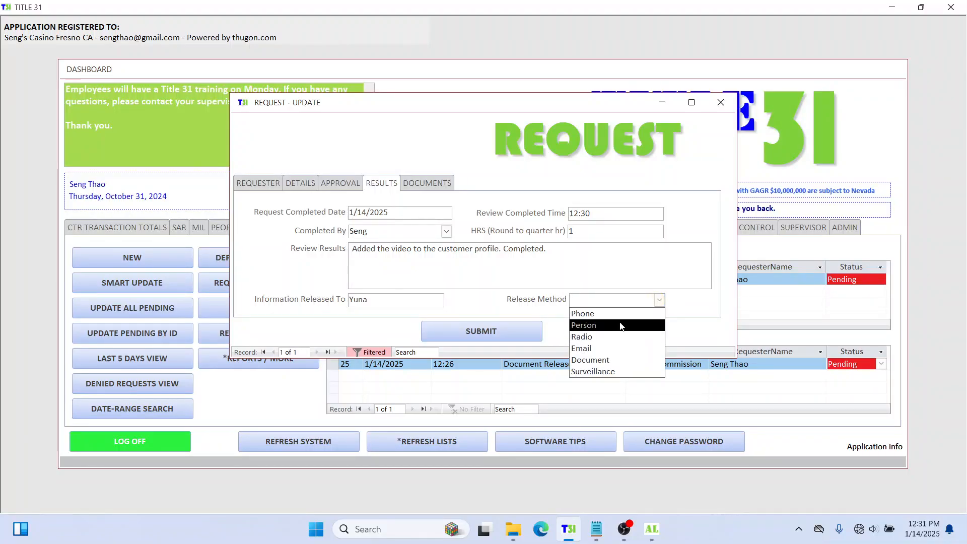
click(612, 348)
click(413, 298)
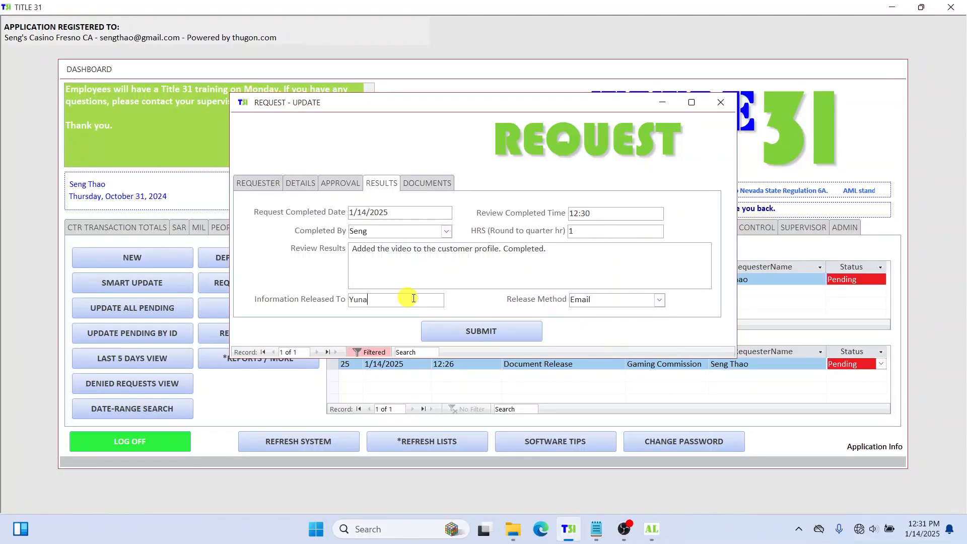
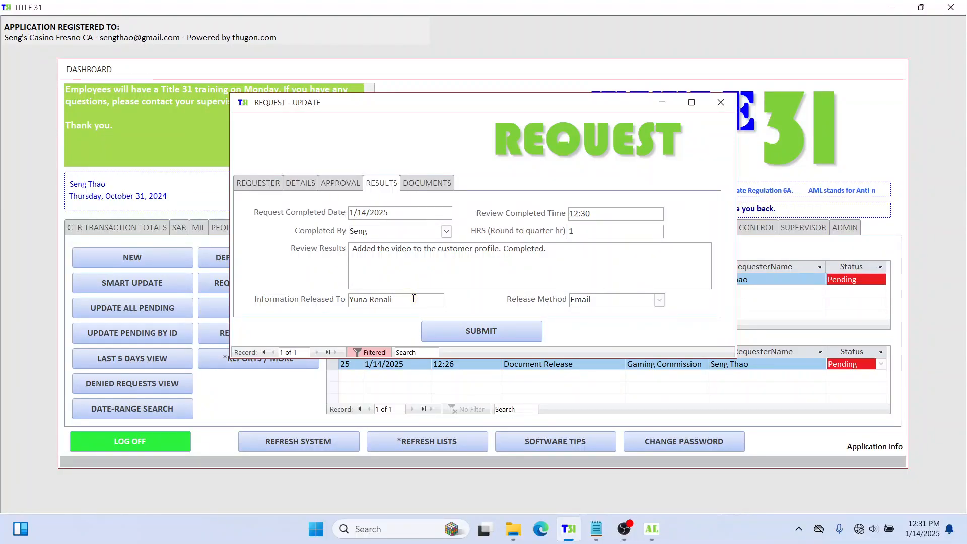
click(439, 183)
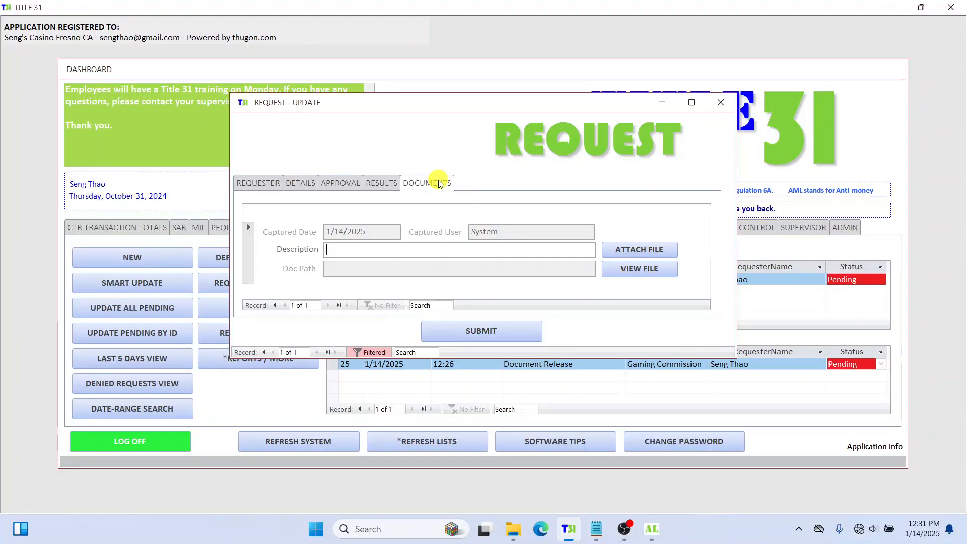
Step: Describe the document as 'Copy of video.' and attach encryption1.mp4 from the Videos folder
click(338, 250)
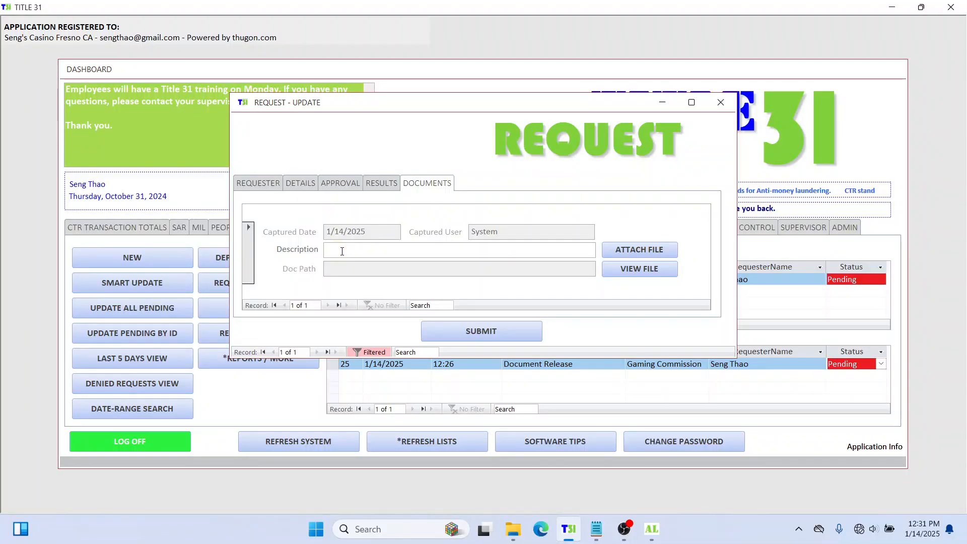
text(Copy of)
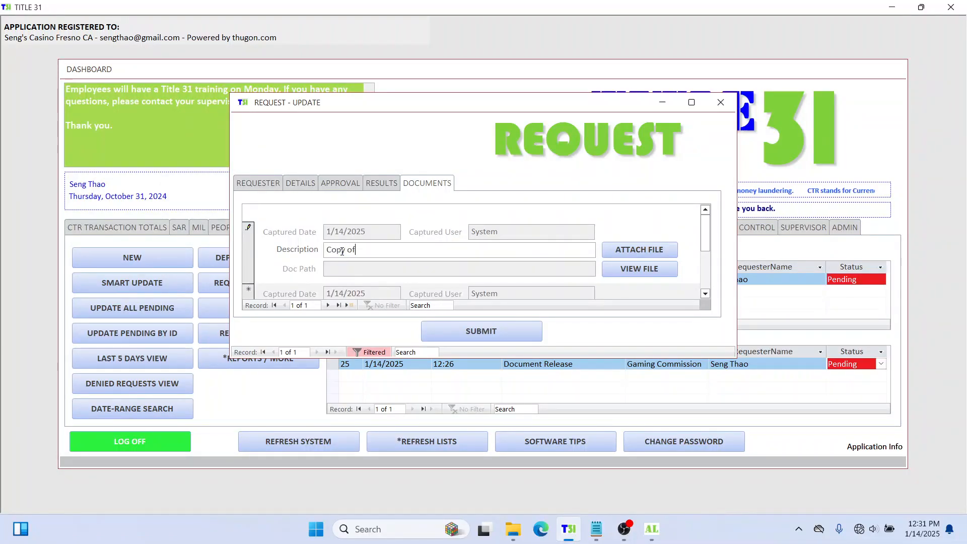
text( video.)
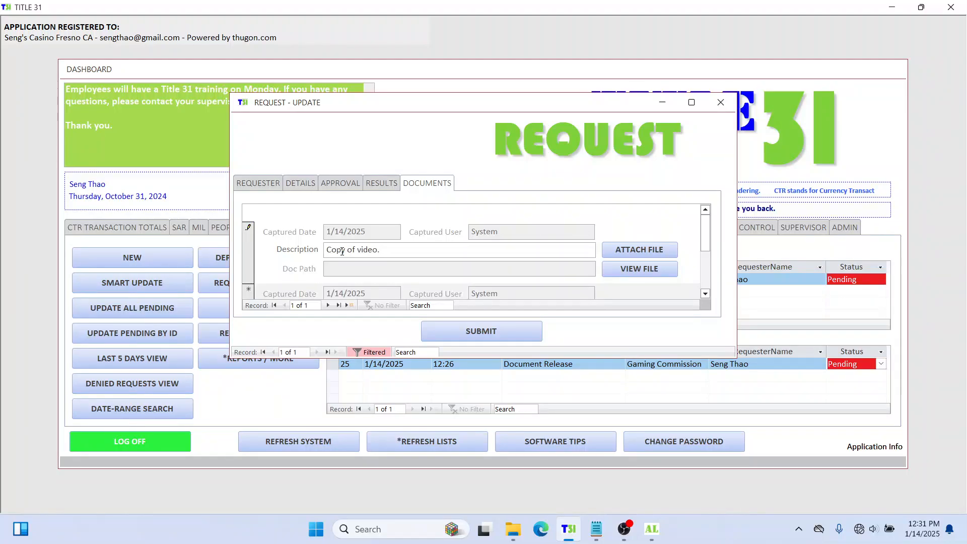
click(646, 255)
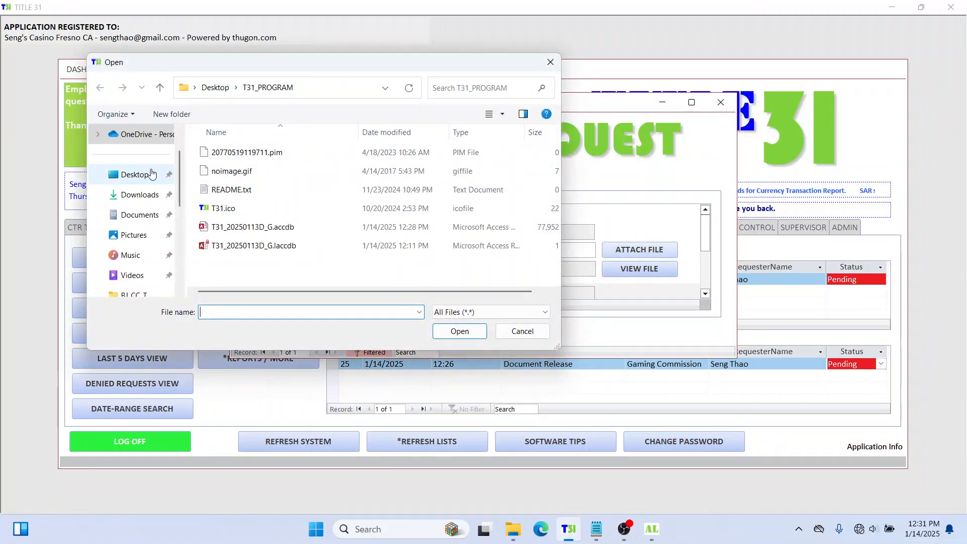
click(137, 272)
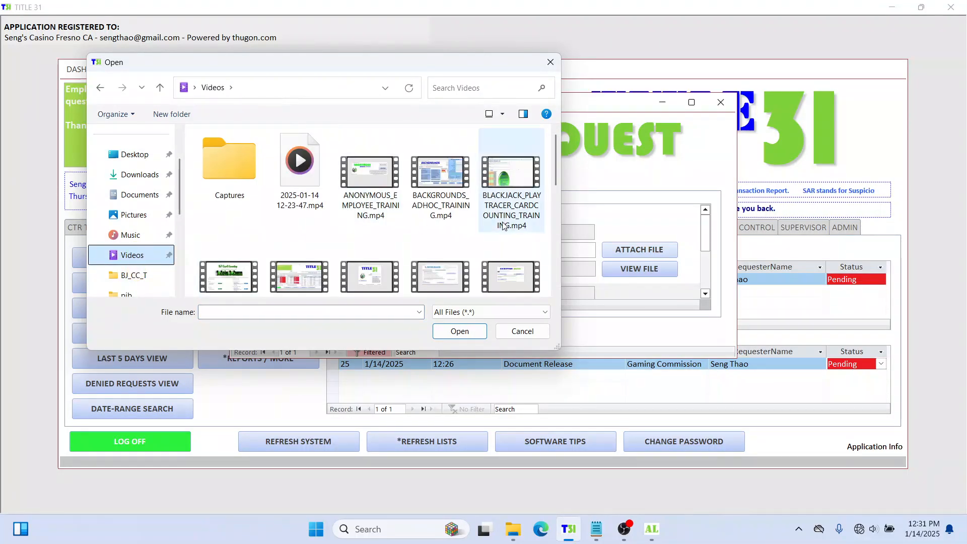
scroll(491, 220, down, 2)
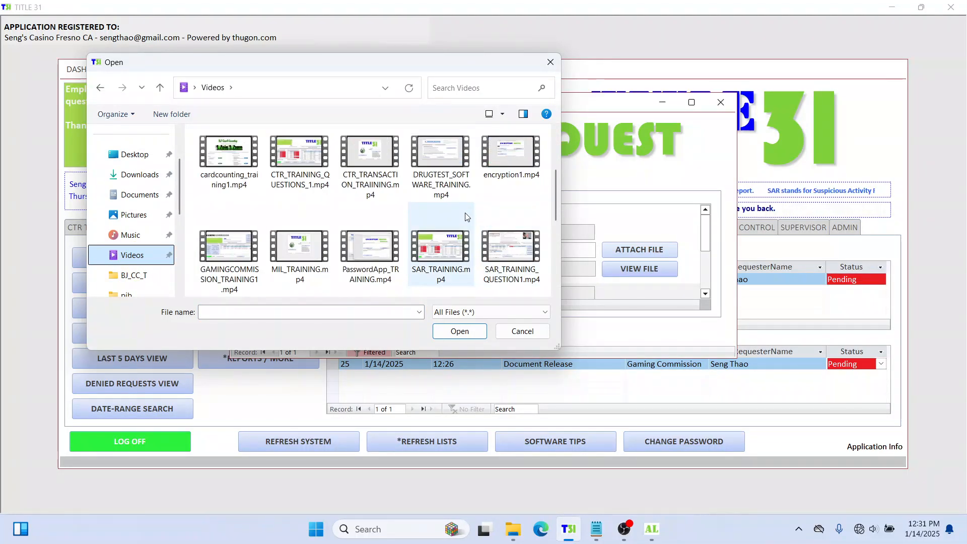
scroll(466, 217, down, 4)
scroll(465, 217, up, 2)
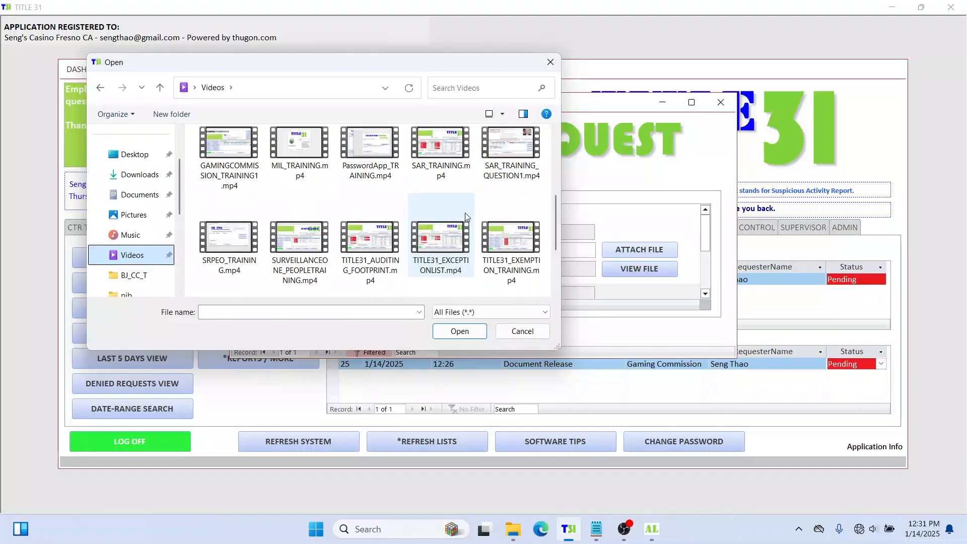
scroll(508, 236, up, 2)
click(506, 152)
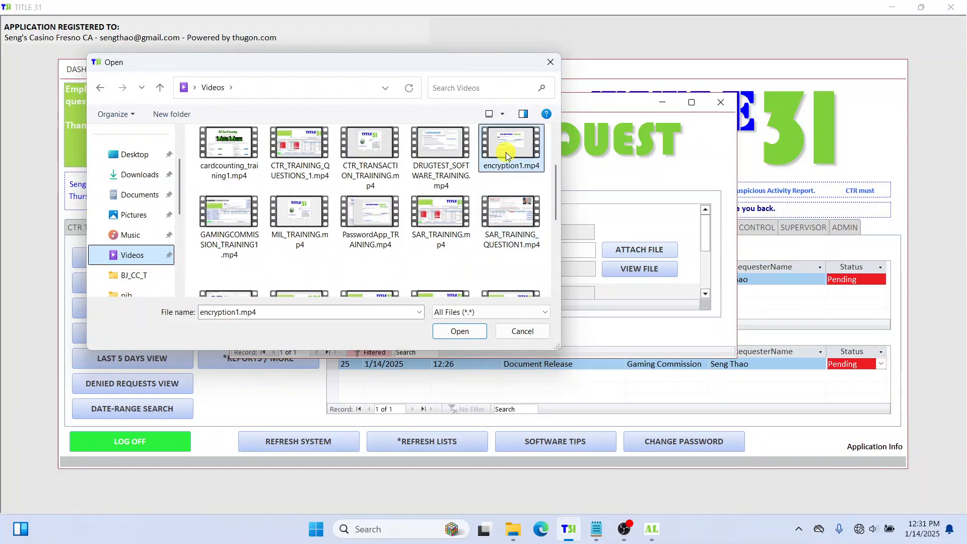
click(467, 331)
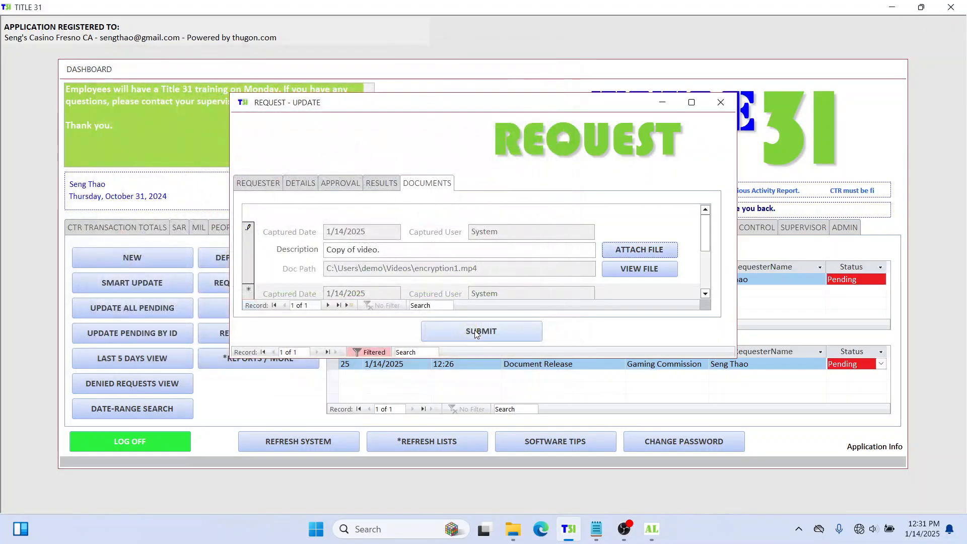
Step: Play the attached video to verify it, then submit the document to the request
click(663, 270)
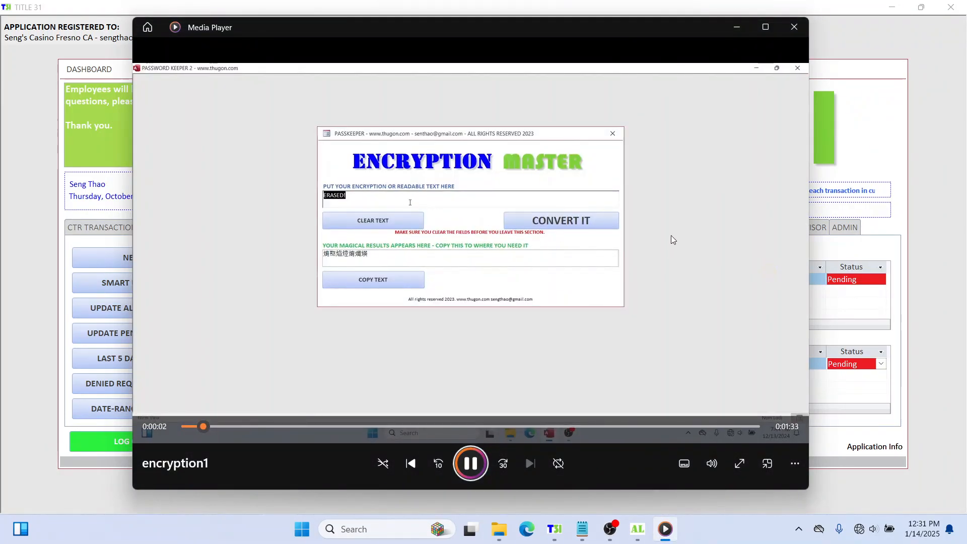
click(795, 27)
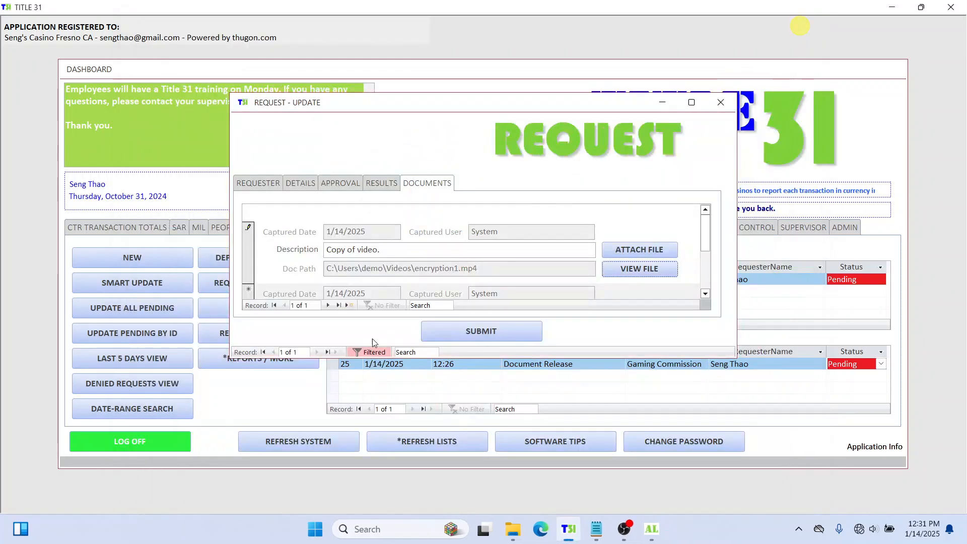
click(516, 336)
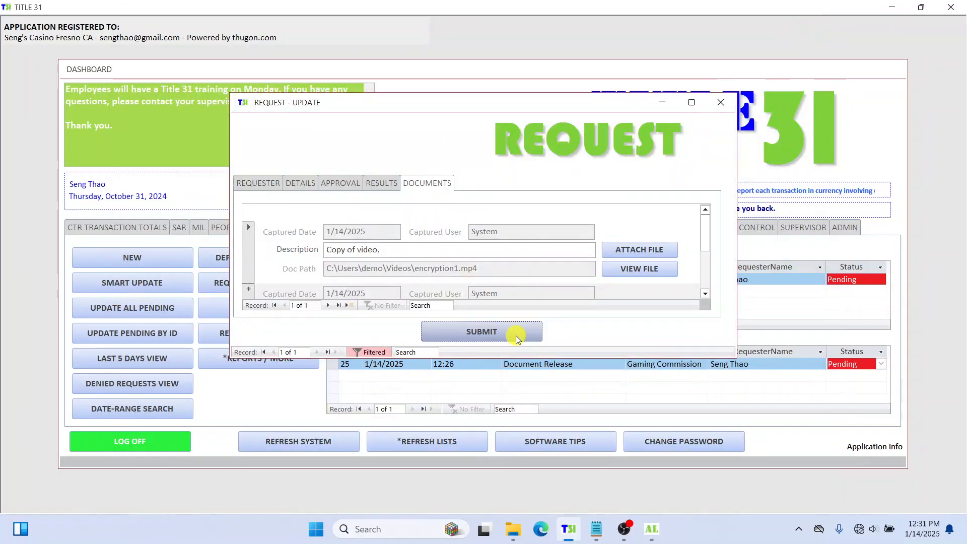
Step: Set request 25's status to Completed, save it, and confirm Completed in both dashboard lists
click(396, 183)
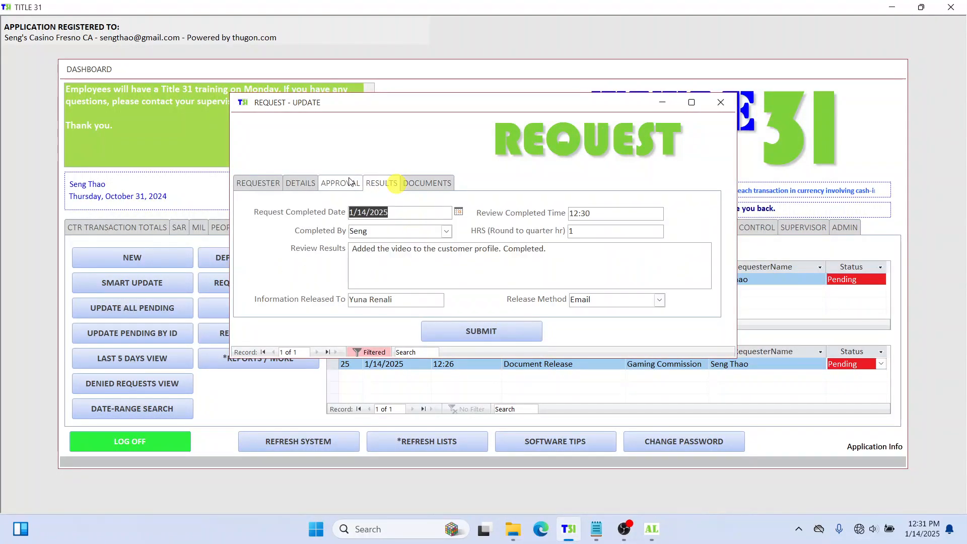
click(341, 181)
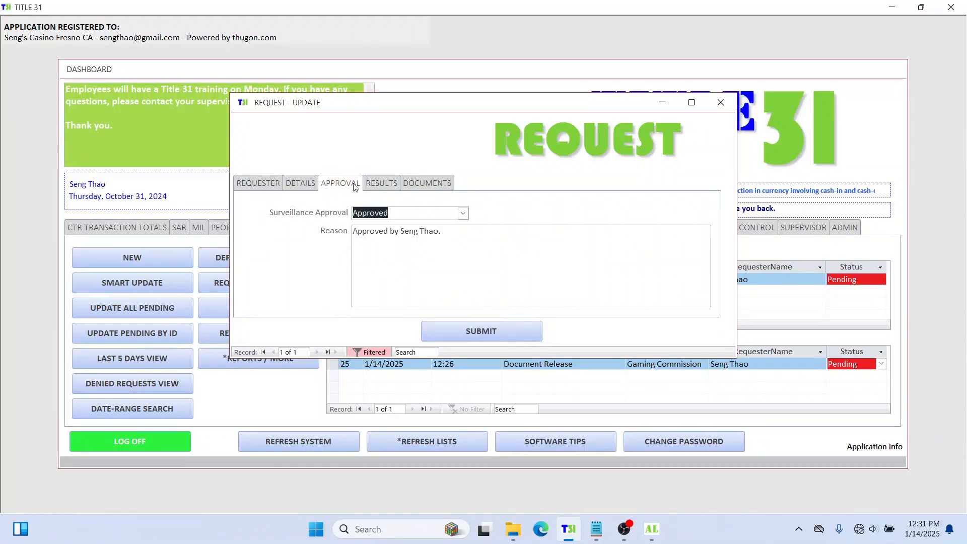
click(258, 183)
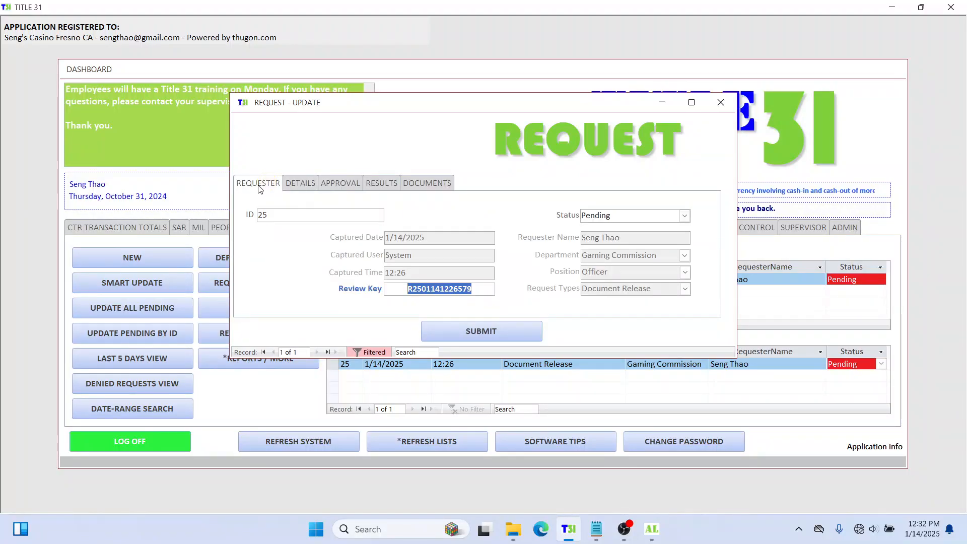
click(684, 215)
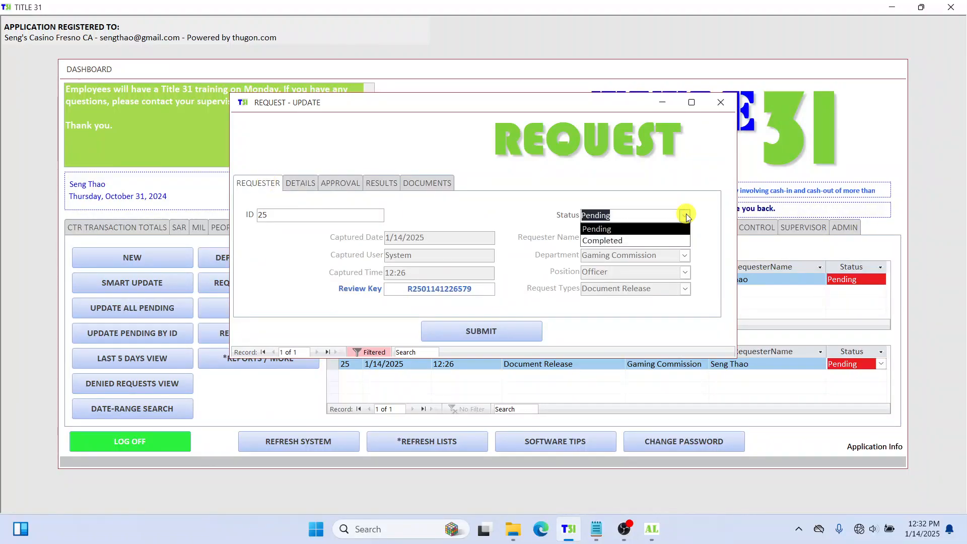
click(671, 238)
click(497, 331)
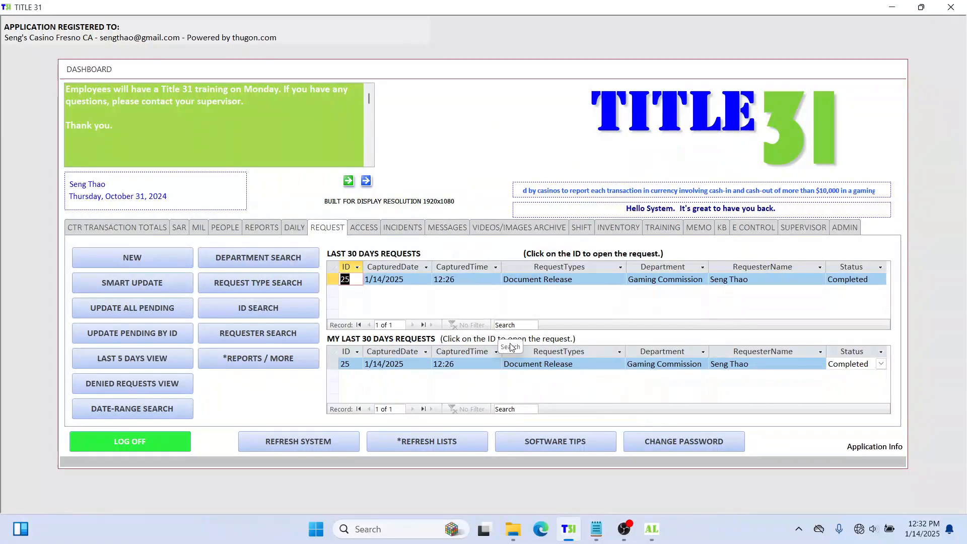
click(854, 280)
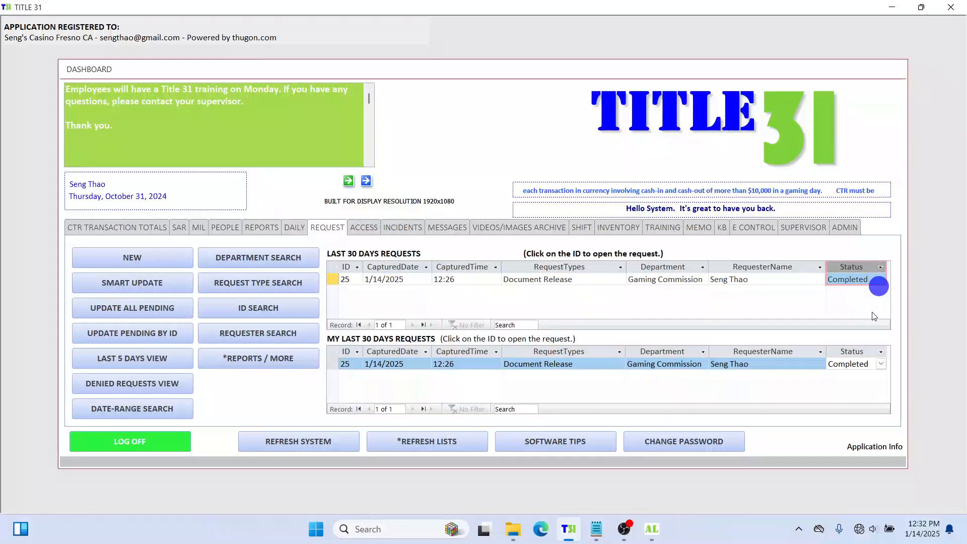
click(861, 362)
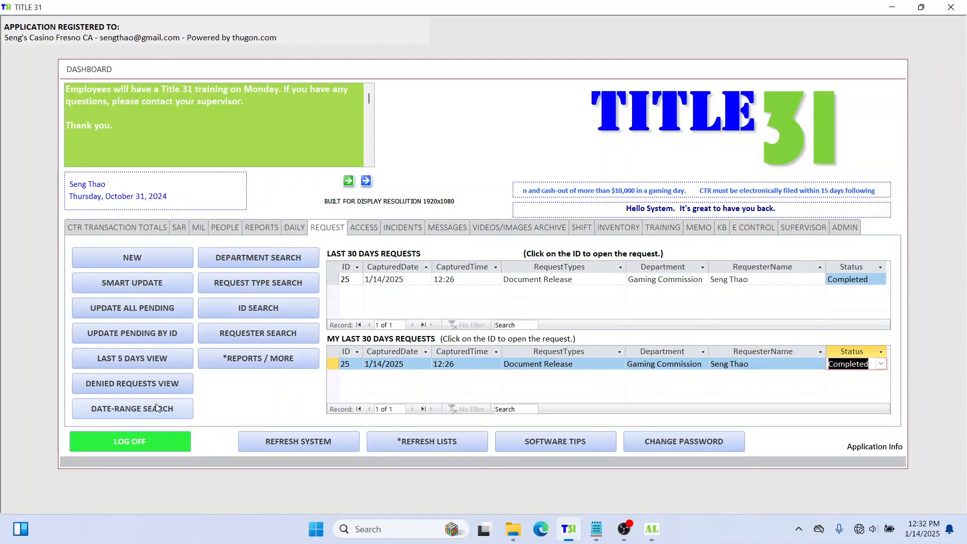
Step: Check and close the pending, update-by-ID, last-5-days and denied request views, then open More Reports
click(126, 313)
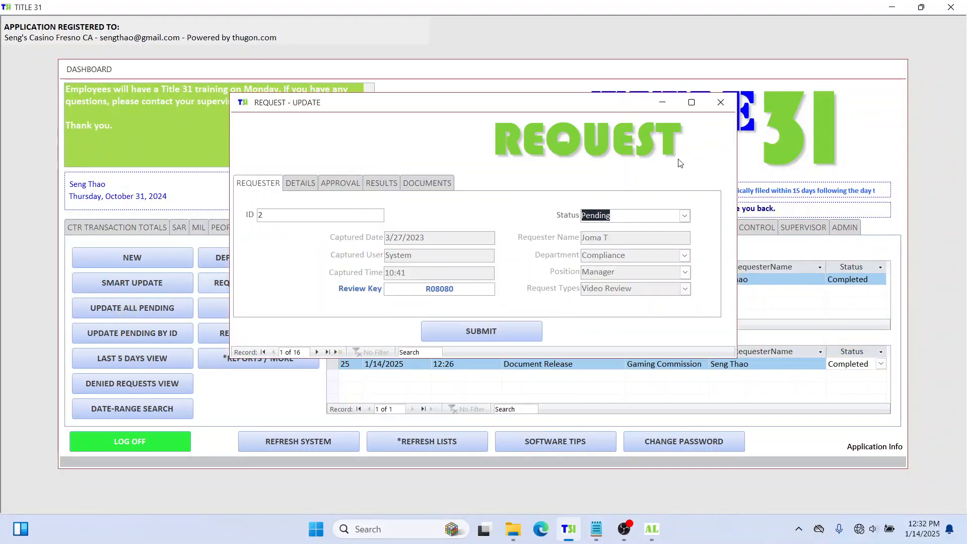
click(714, 105)
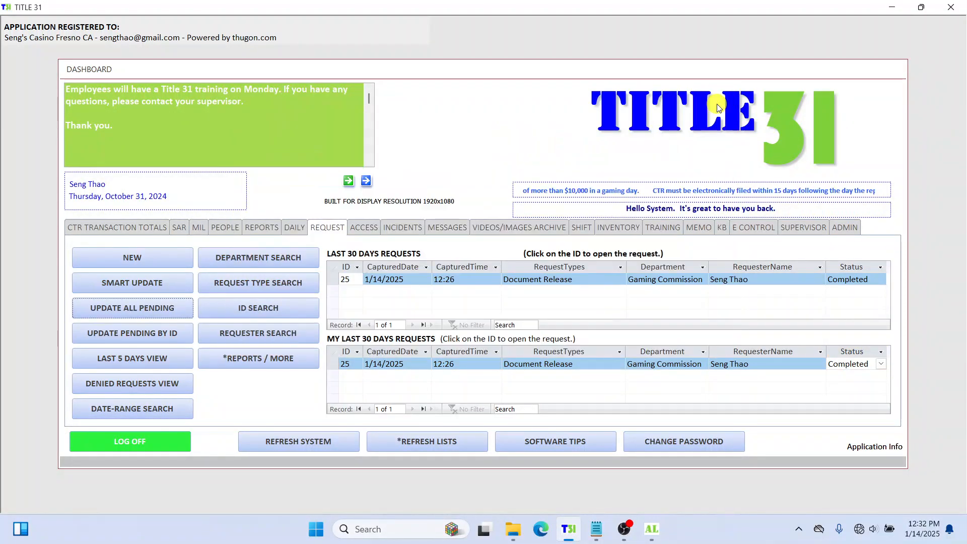
click(158, 331)
click(522, 203)
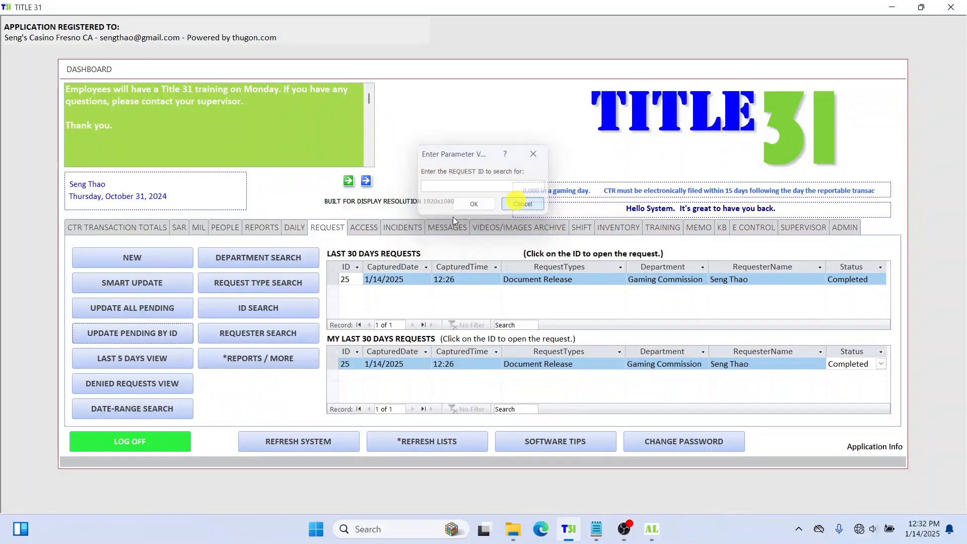
click(352, 282)
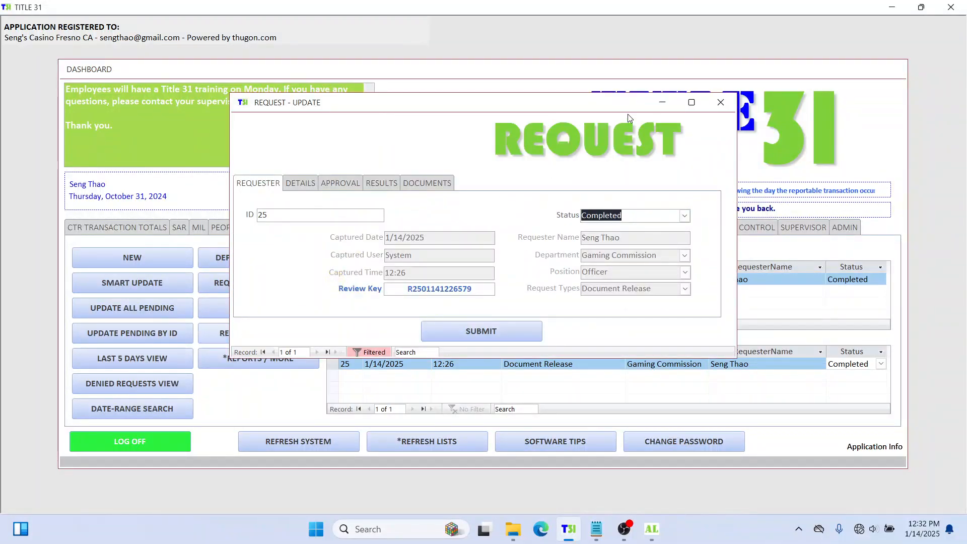
click(725, 102)
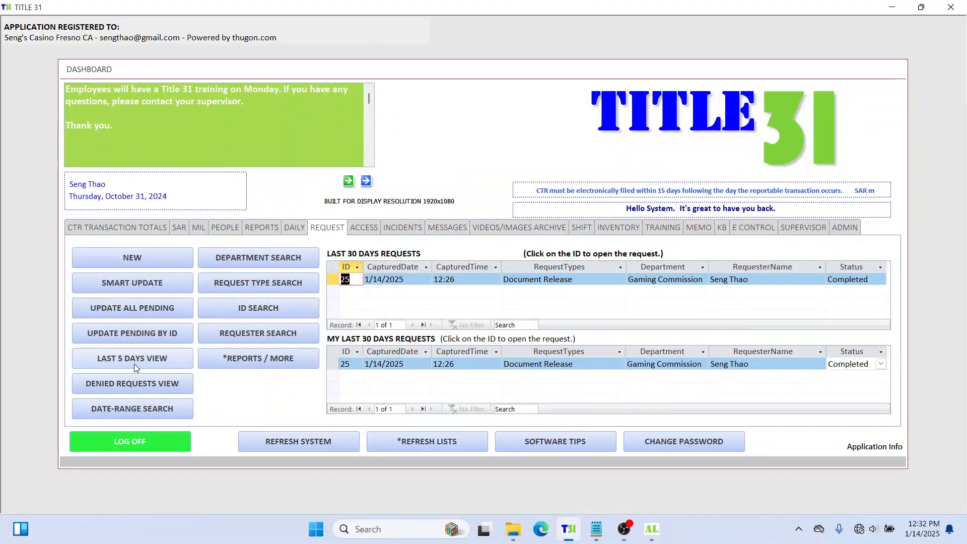
click(166, 362)
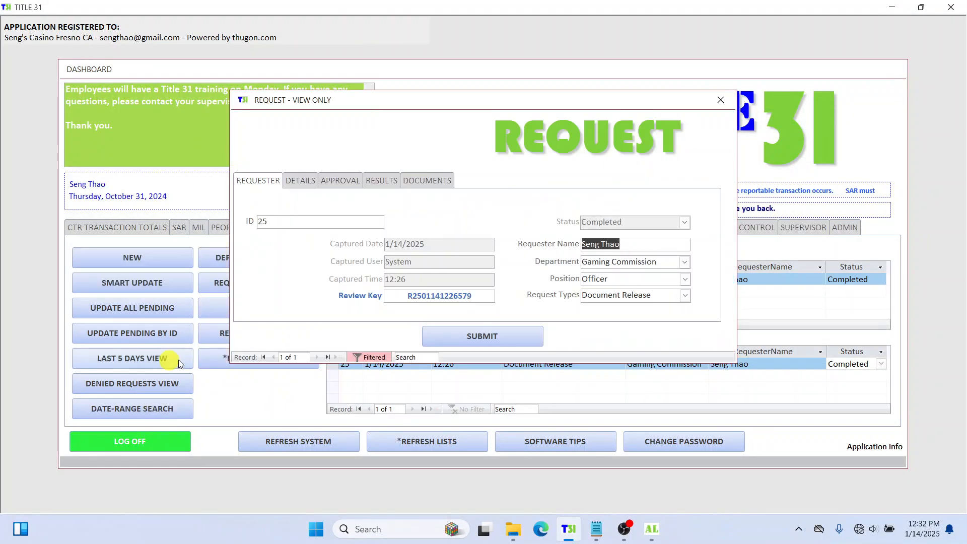
click(728, 101)
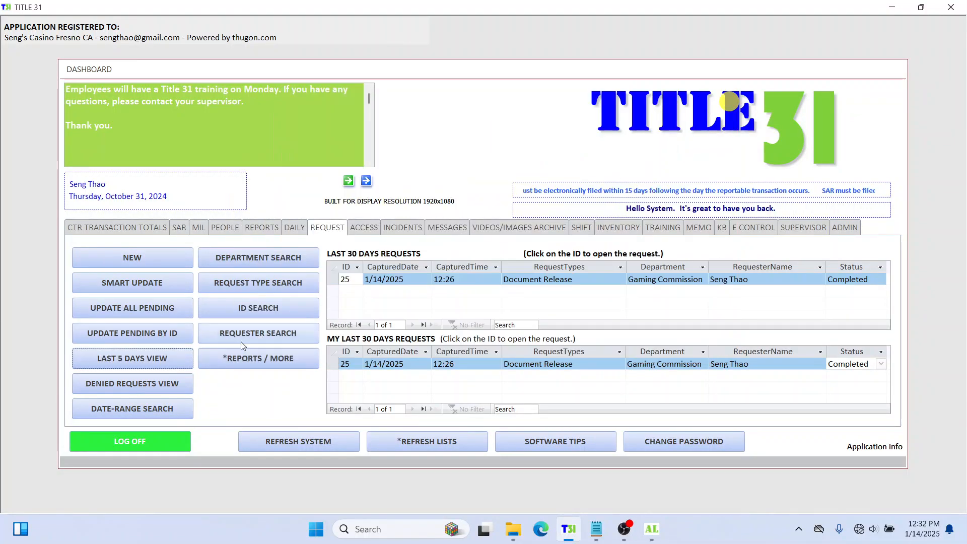
click(149, 386)
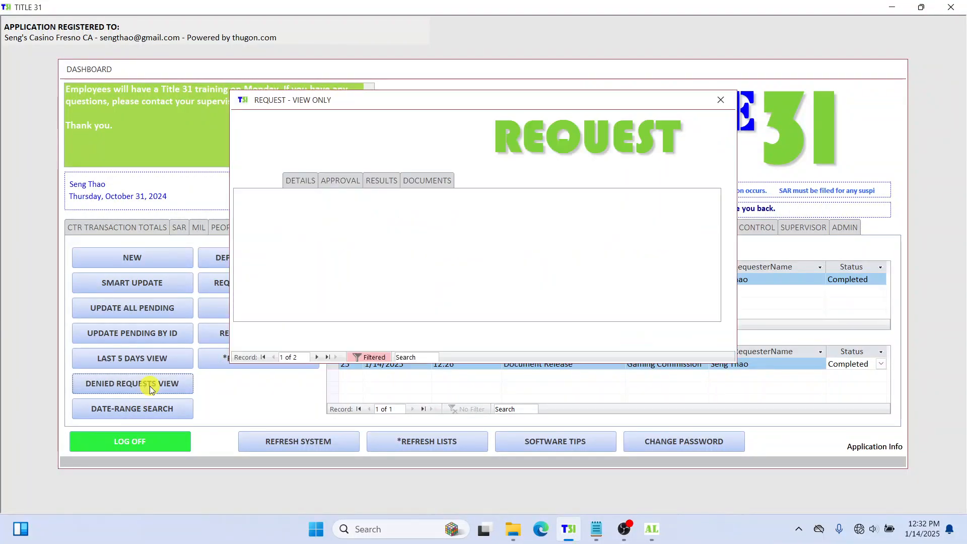
click(722, 102)
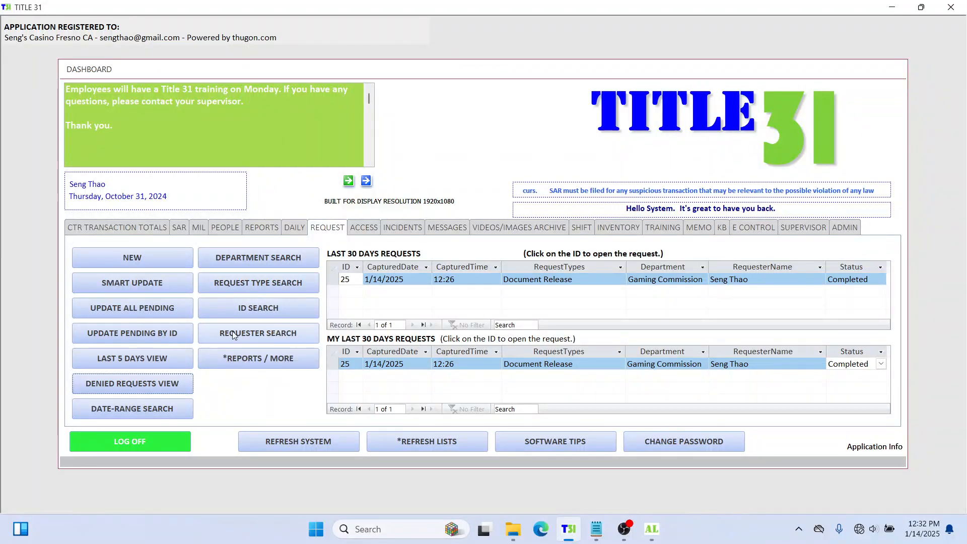
click(275, 356)
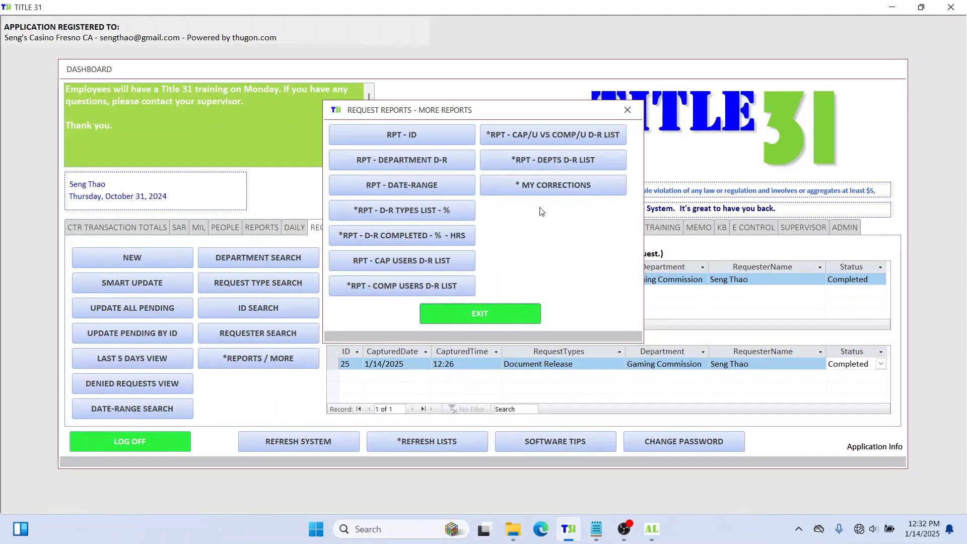
Step: Run the D-R Completed report for 01/01/2000 to 01/01/2050 and widen its window
click(385, 235)
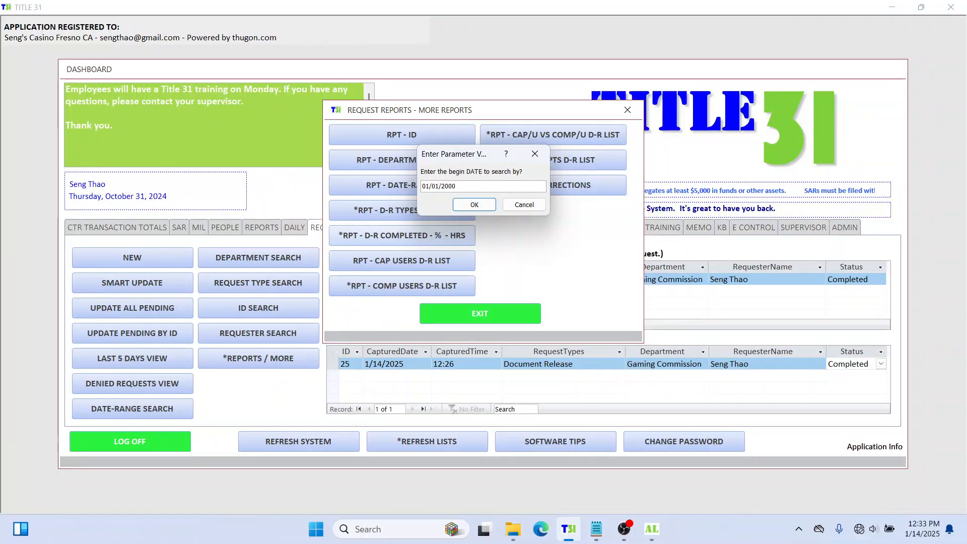
key(Return)
text(01/01/2)
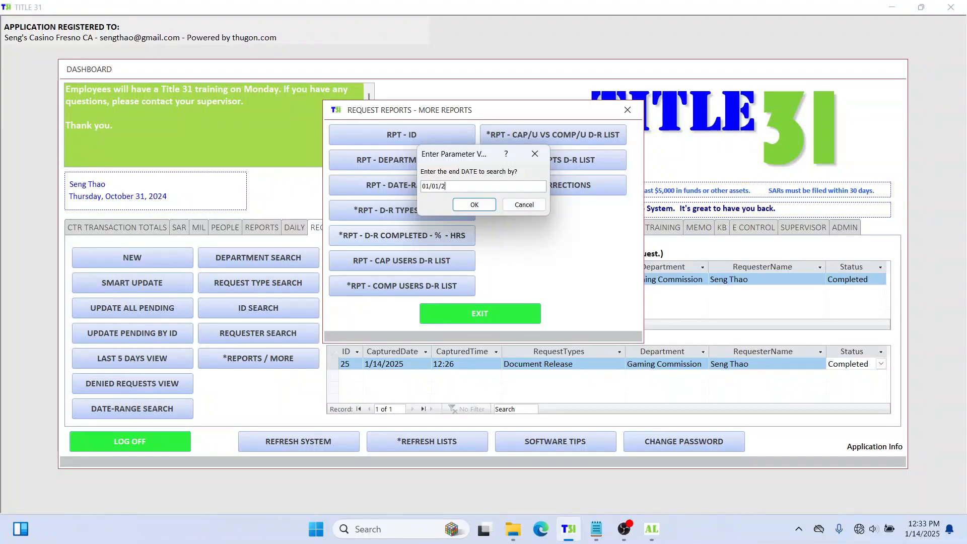
text(0)
text(50)
key(Return)
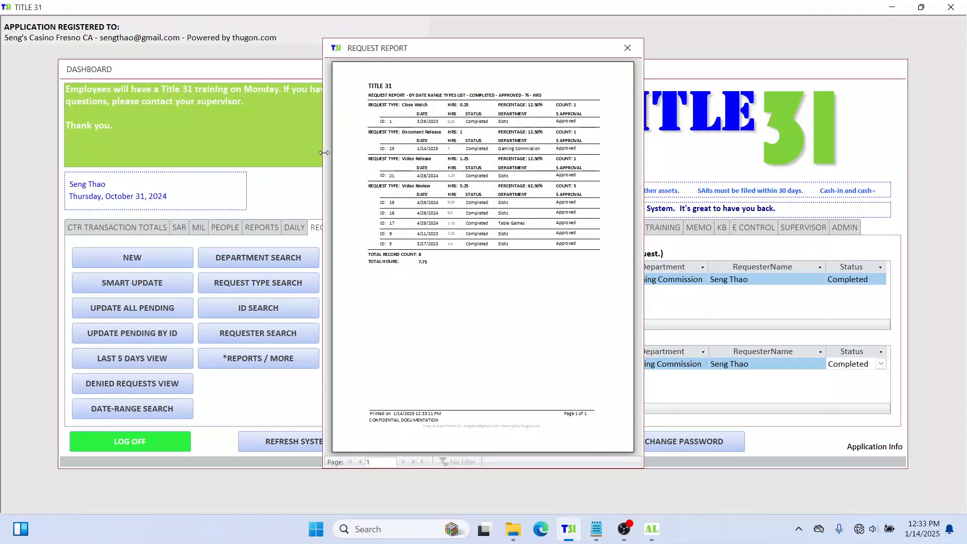
drag(324, 152, 53, 198)
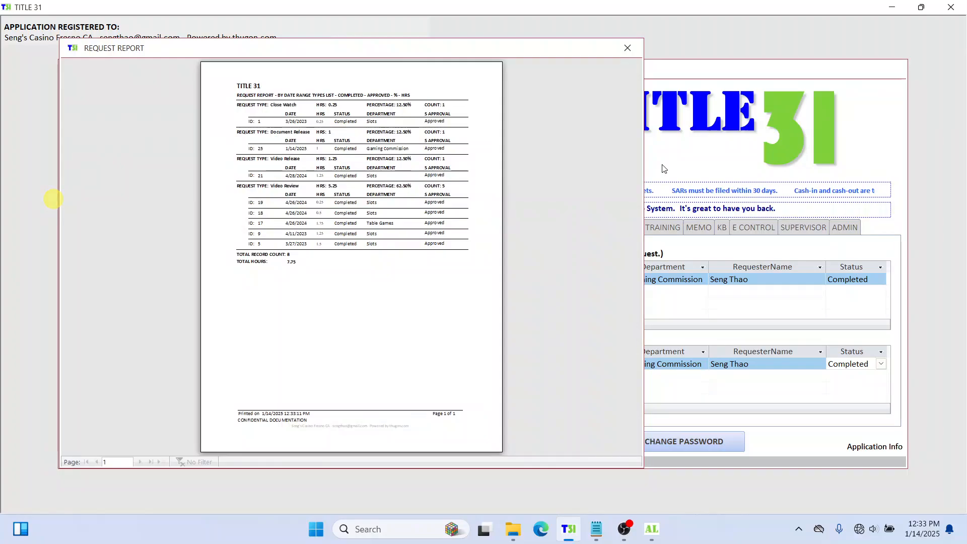
drag(644, 161, 936, 164)
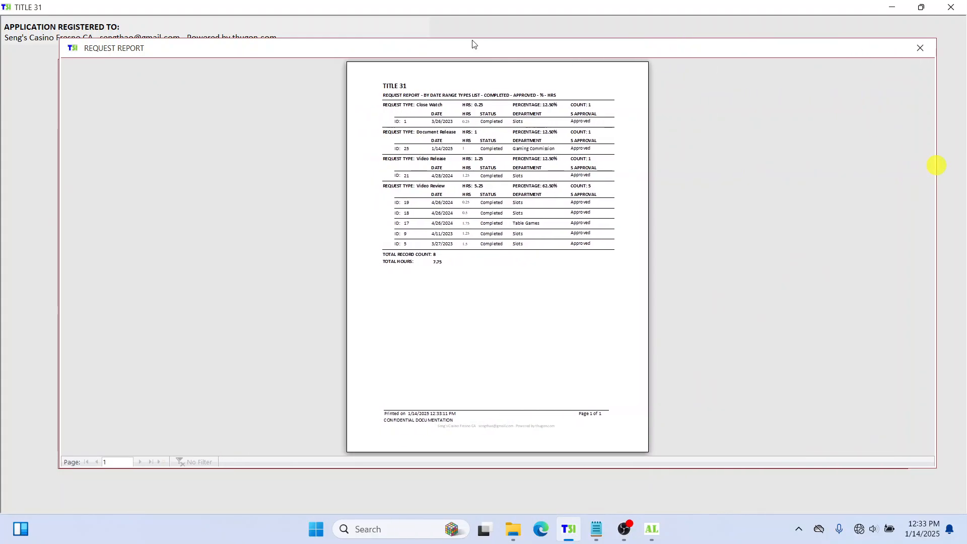
Step: Zoom into the report preview and scroll through each request type's hours and percentages
click(455, 62)
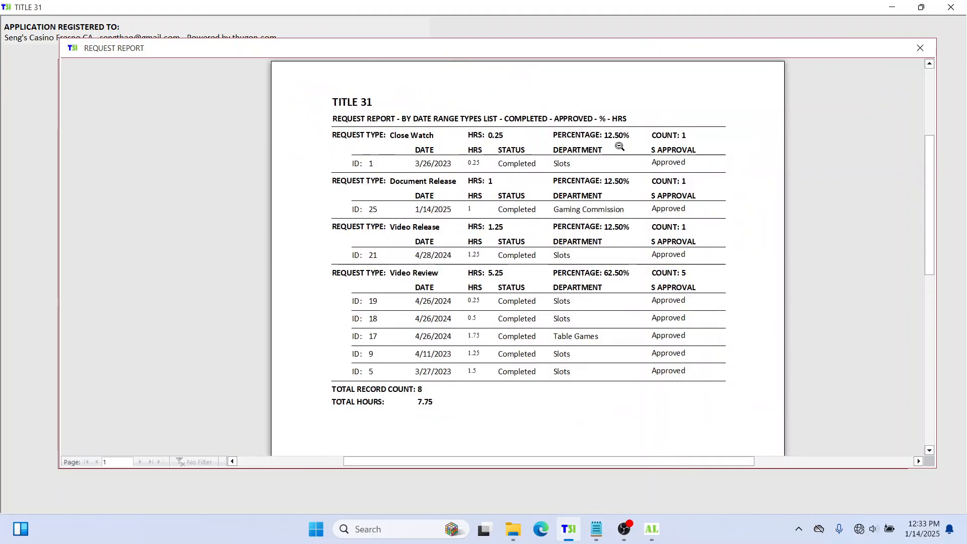
scroll(411, 195, up, 1)
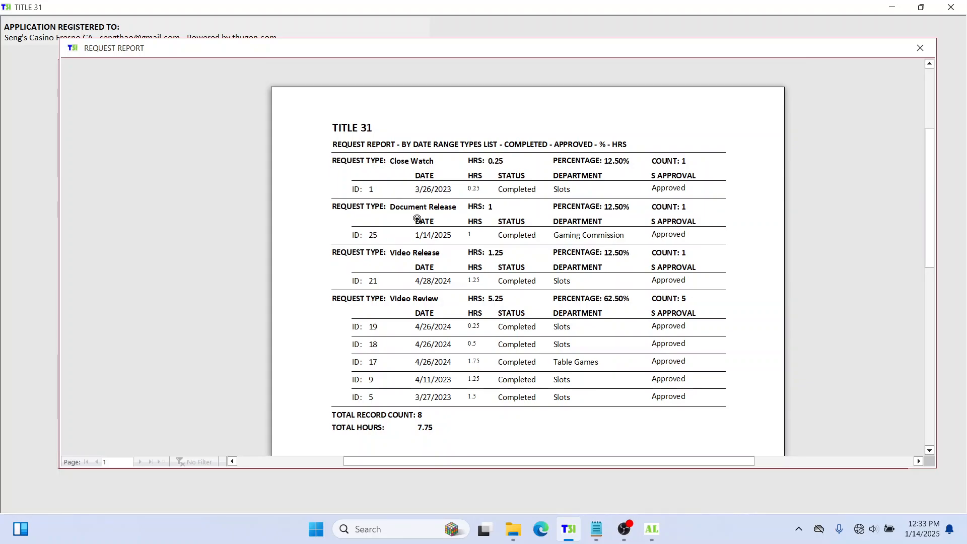
scroll(422, 226, down, 2)
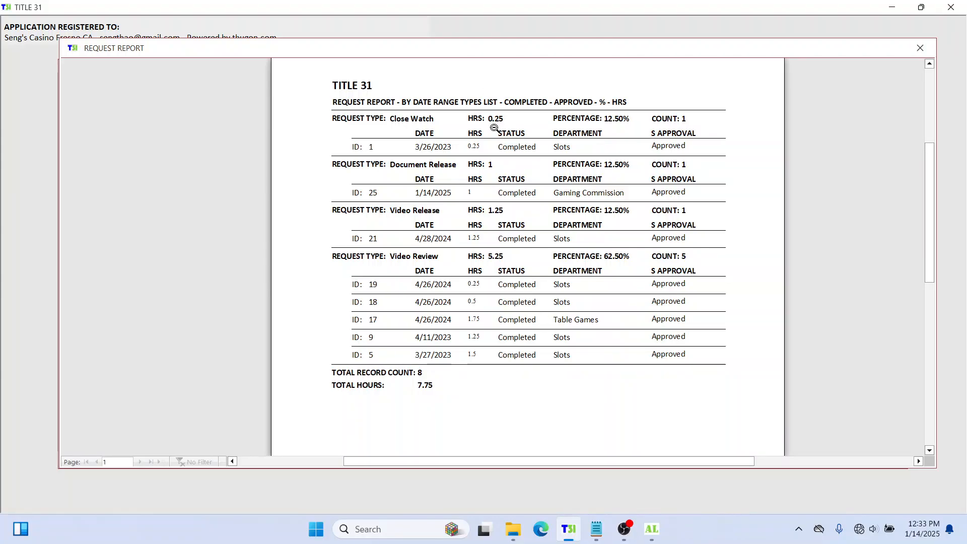
click(478, 151)
click(475, 151)
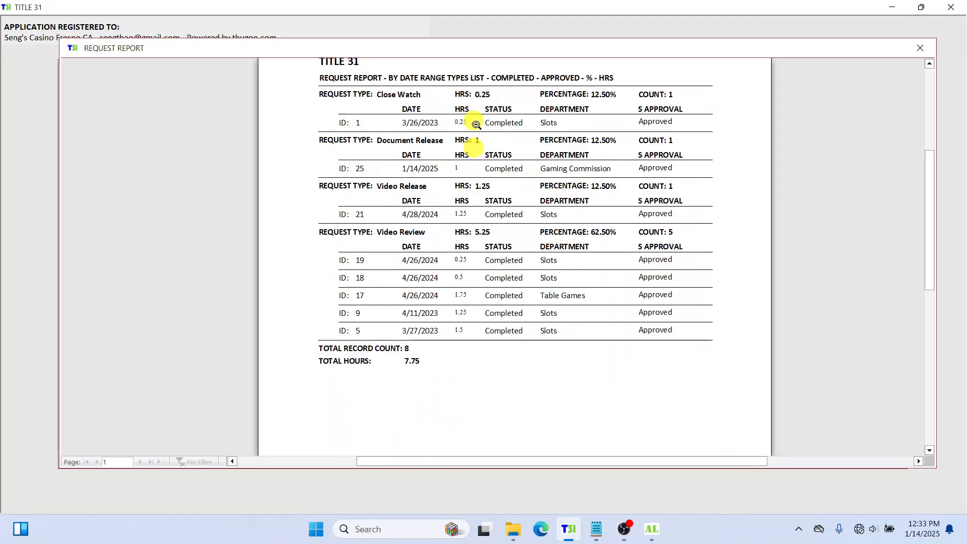
click(463, 126)
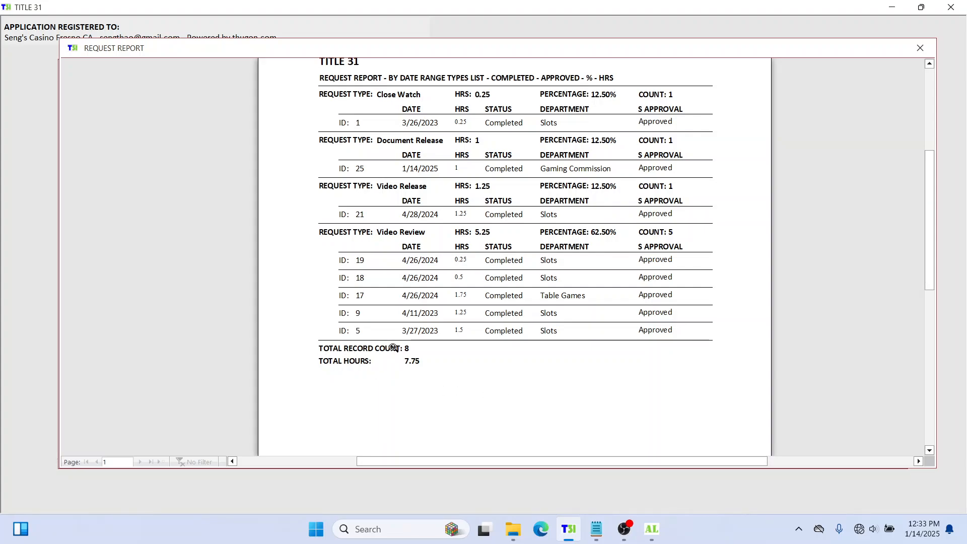
click(413, 345)
click(410, 360)
click(589, 236)
scroll(575, 251, up, 1)
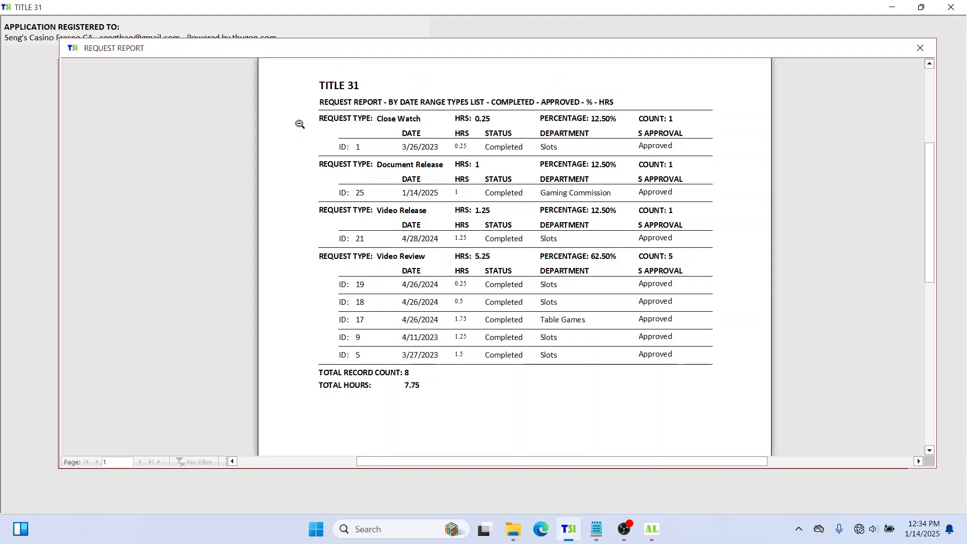
Step: Examine the report's totals of 8 records and 7.75 hours in the preview
right_click(313, 113)
right_click(310, 163)
right_click(308, 212)
right_click(304, 250)
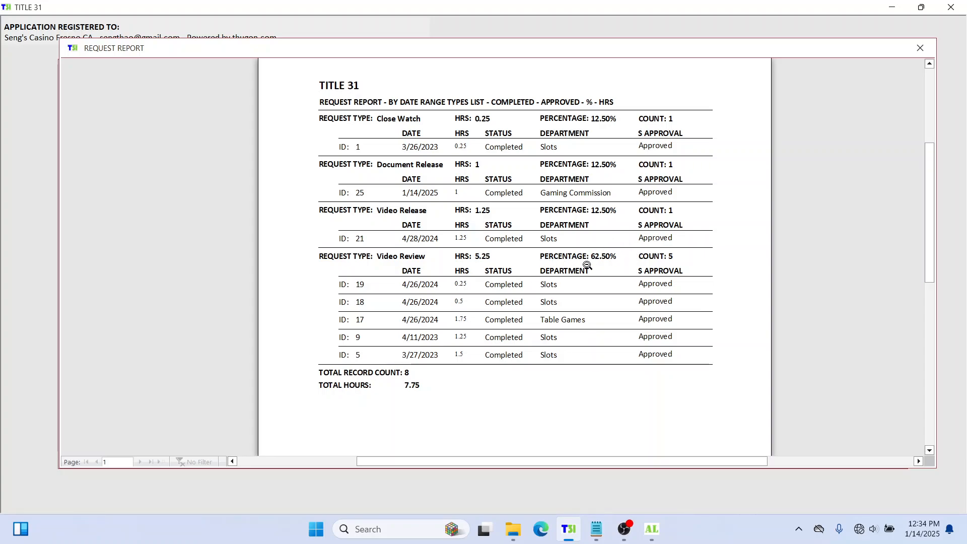
click(611, 257)
mouse_move(610, 256)
mouse_down()
mouse_move(358, 253)
mouse_move(623, 260)
mouse_up()
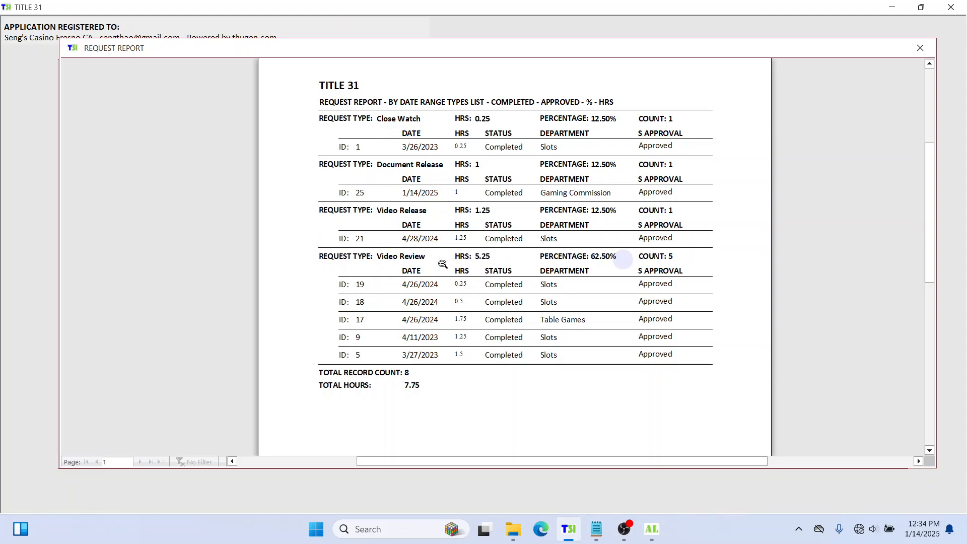
click(416, 251)
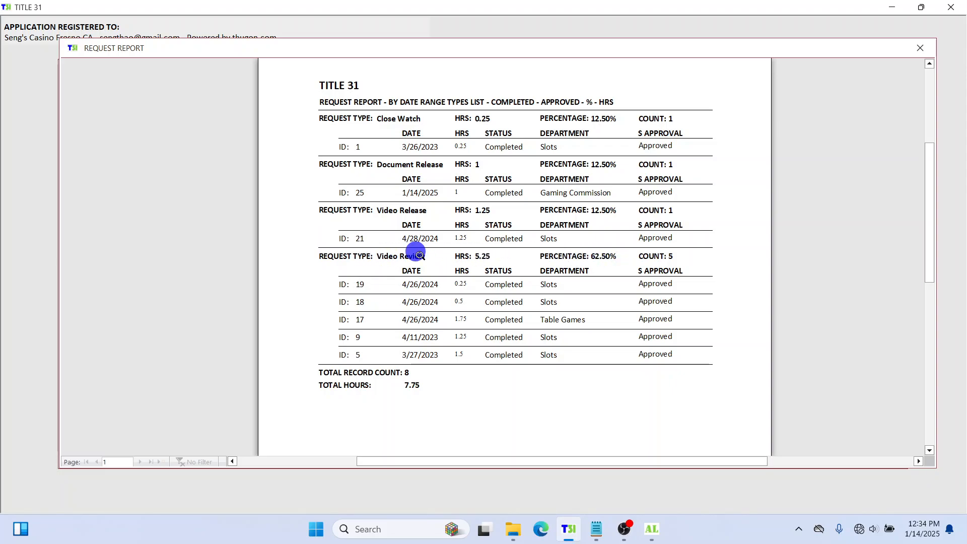
click(577, 259)
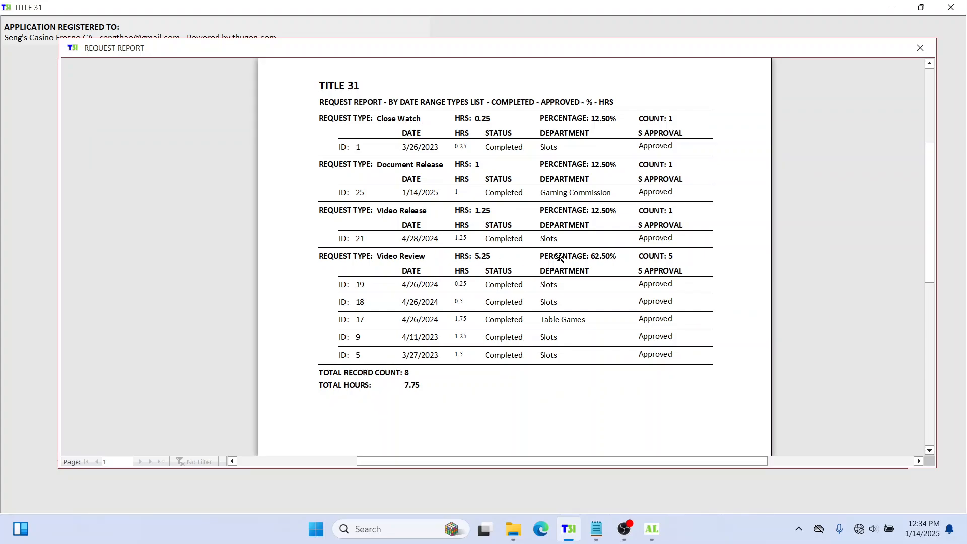
mouse_move(650, 236)
mouse_down()
mouse_move(653, 152)
mouse_move(371, 219)
mouse_move(751, 173)
mouse_move(379, 284)
mouse_move(639, 324)
mouse_up()
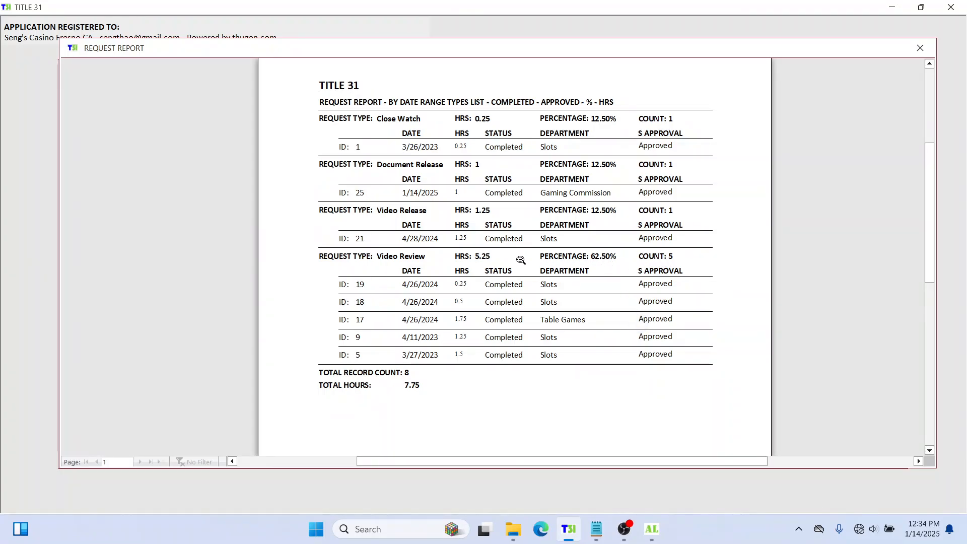
click(484, 258)
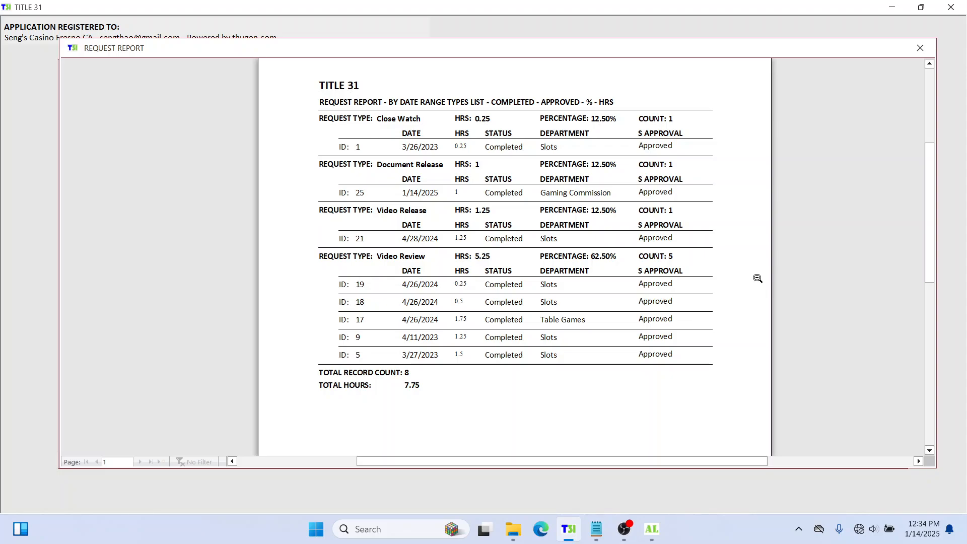
click(597, 260)
Step: Close the report preview and exit the More Reports window back to the dashboard
click(920, 48)
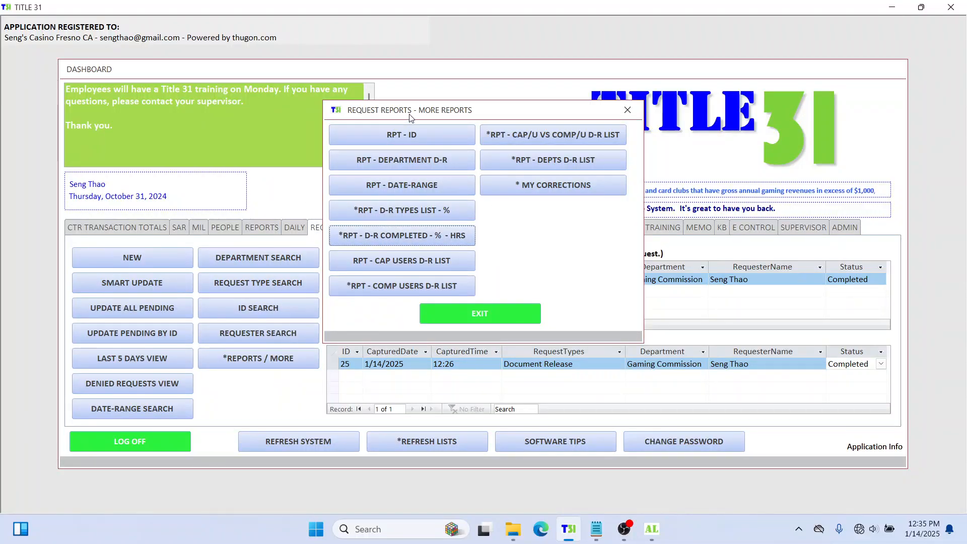
drag(403, 110, 474, 91)
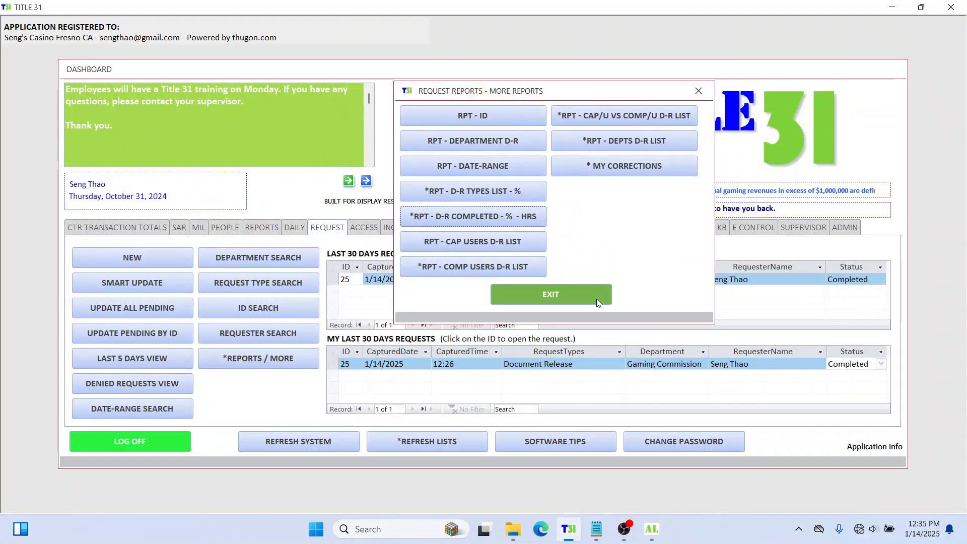
click(578, 294)
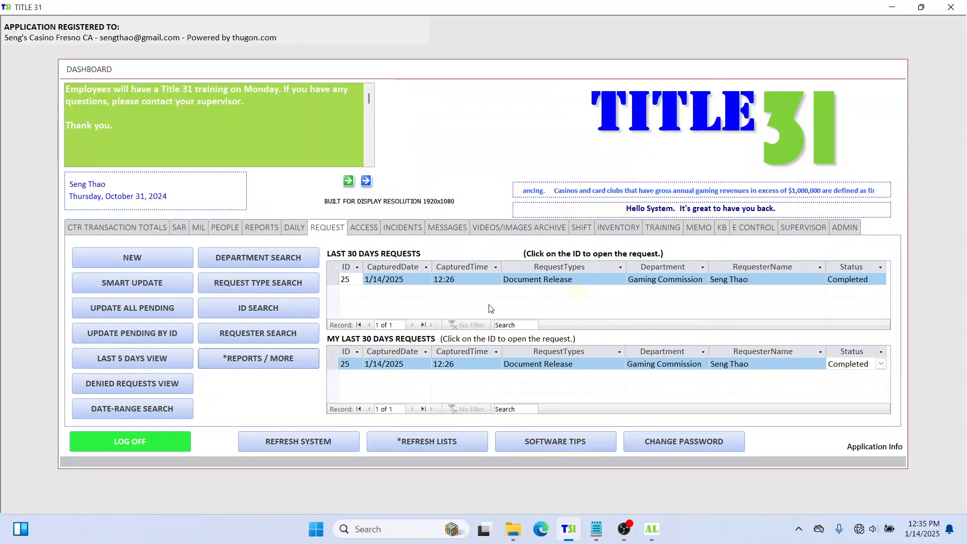
click(171, 447)
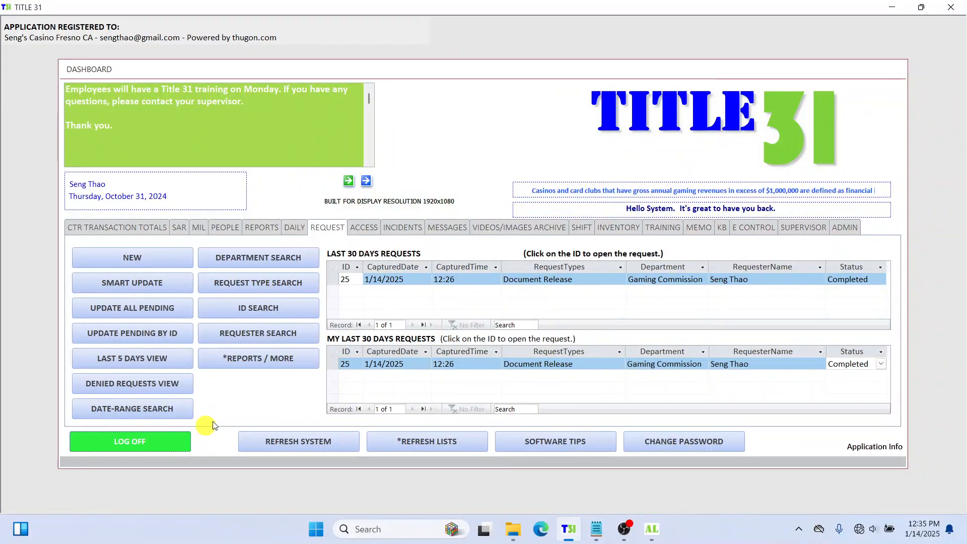
Step: Log off, then switch the login screen to Guest Mode and acknowledge the warning
click(171, 444)
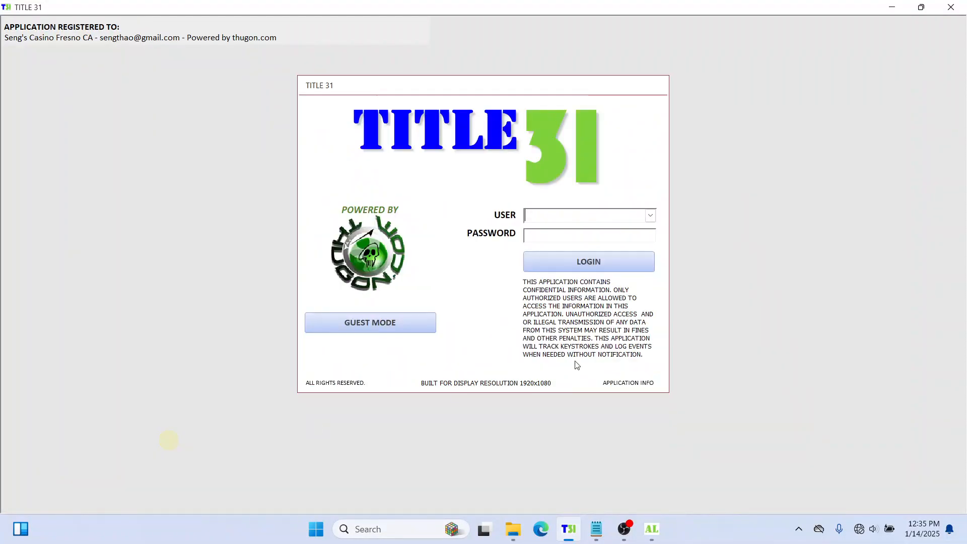
click(650, 215)
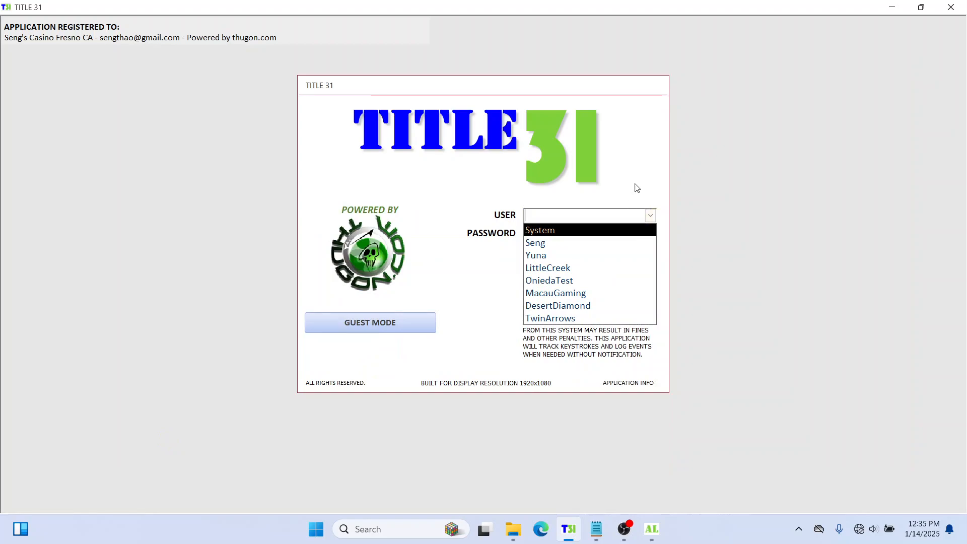
click(650, 157)
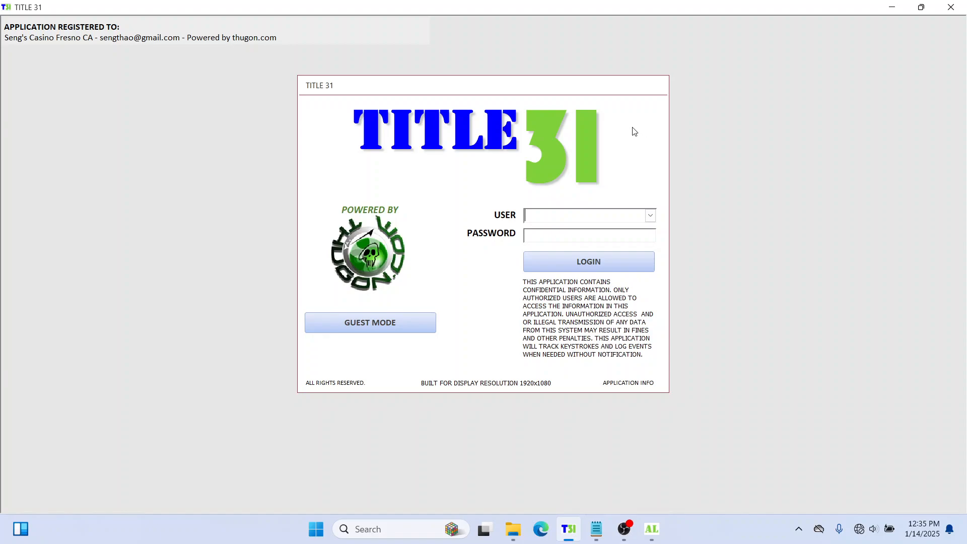
click(385, 323)
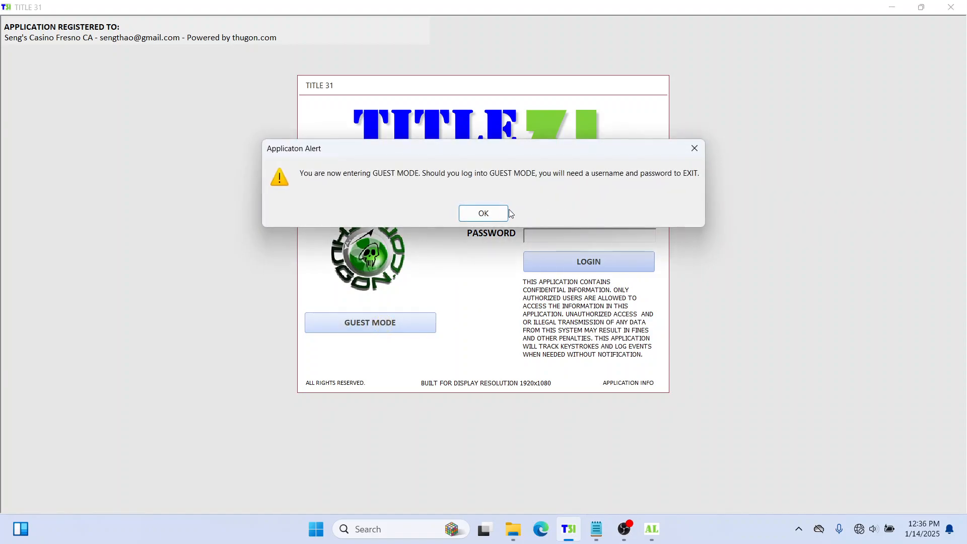
click(497, 212)
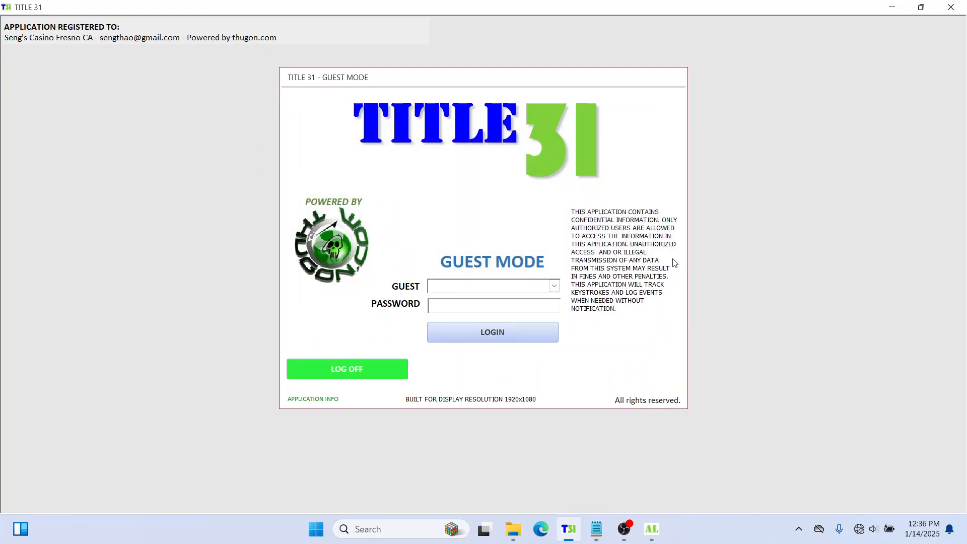
Step: Choose the guest account from the GUEST list, enter its password, and log in
click(553, 285)
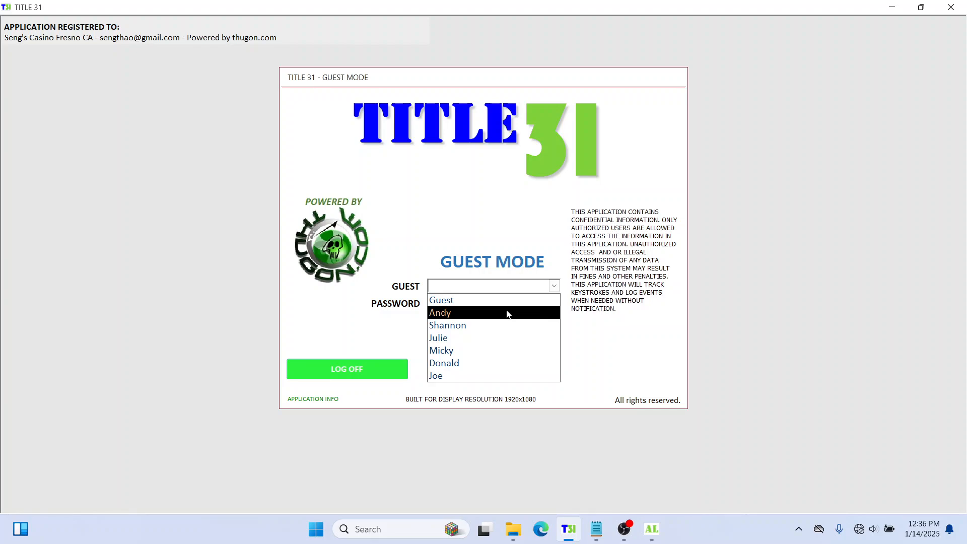
click(444, 316)
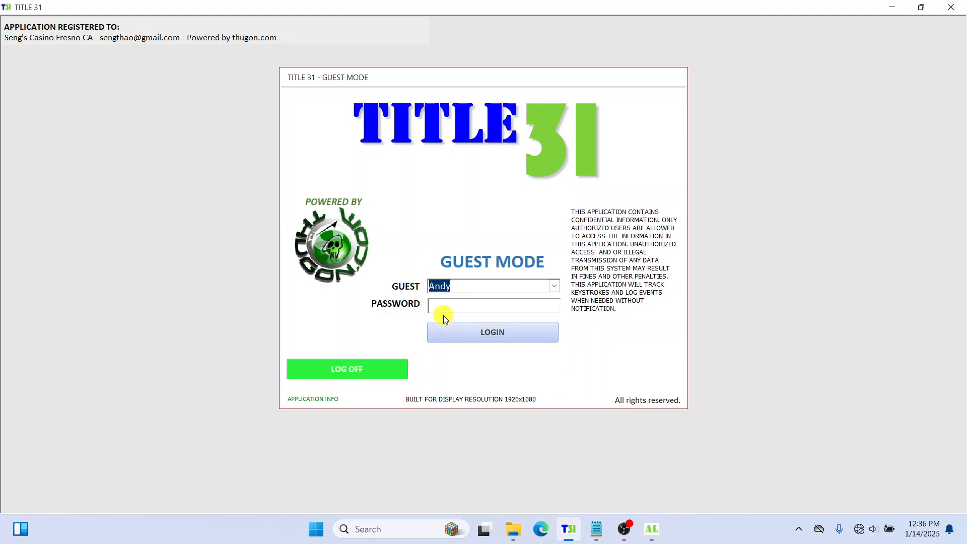
click(493, 308)
text(*)
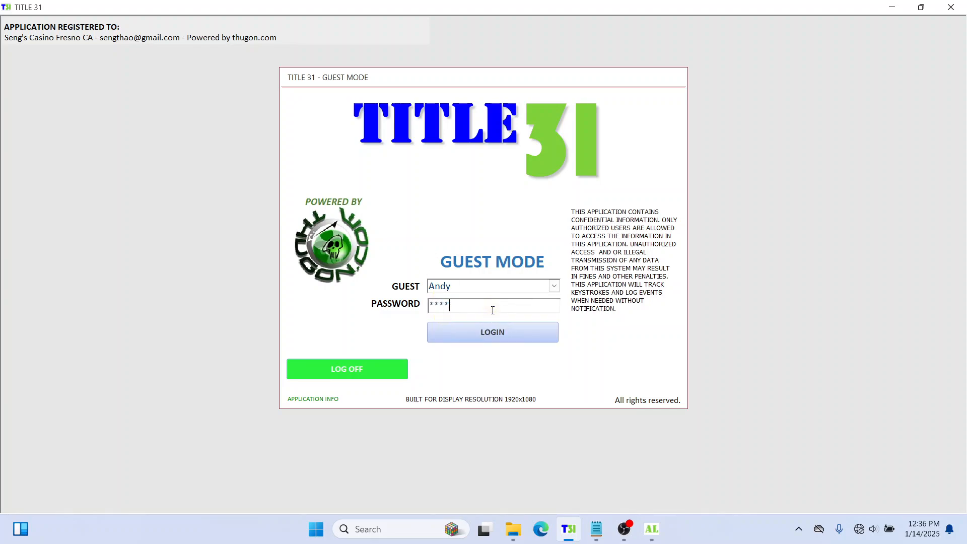
text(***)
key(Return)
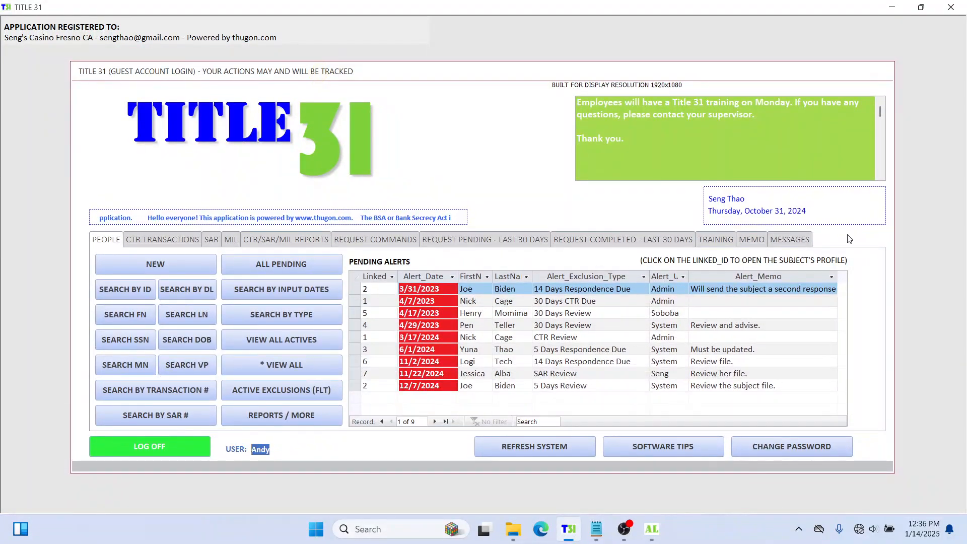
Step: Browse pending and completed requests from the last 30 days and refresh the system data
click(849, 239)
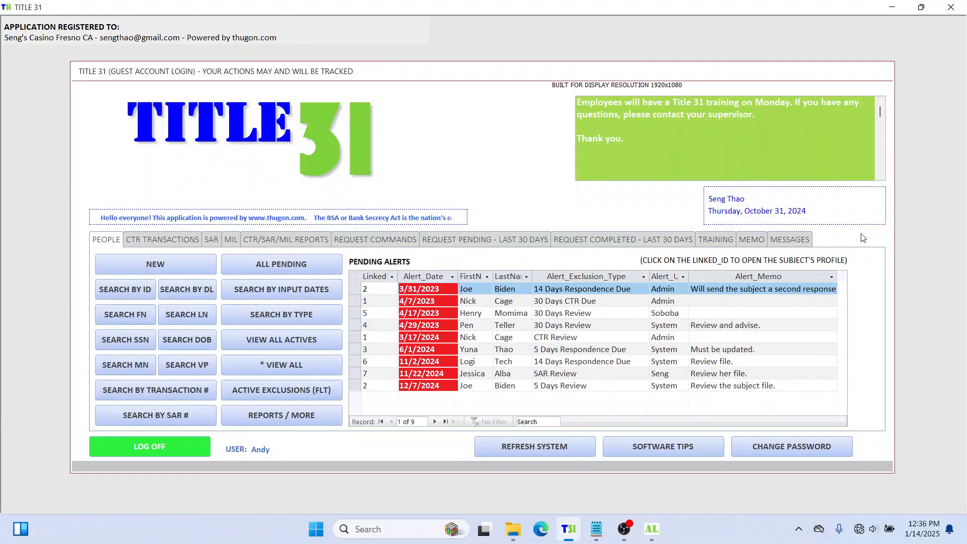
click(822, 237)
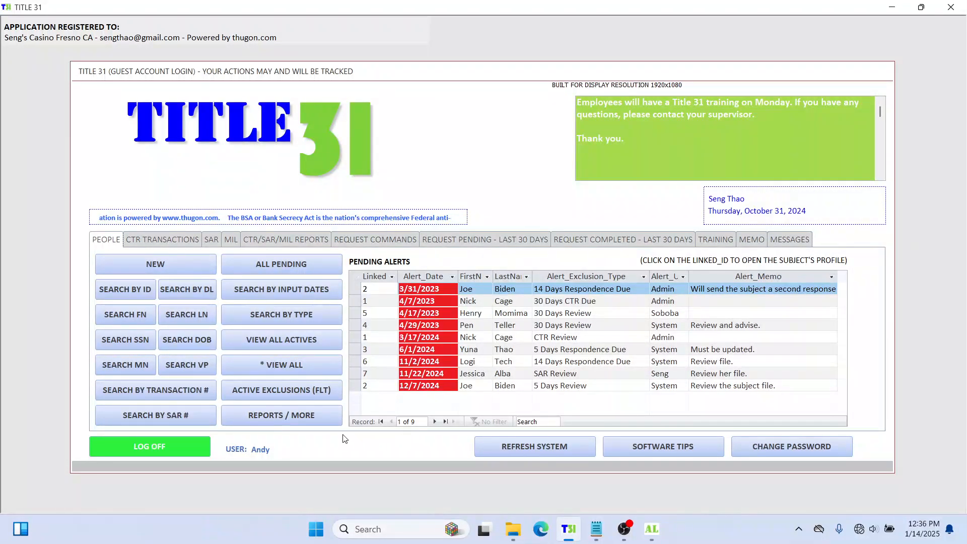
click(368, 240)
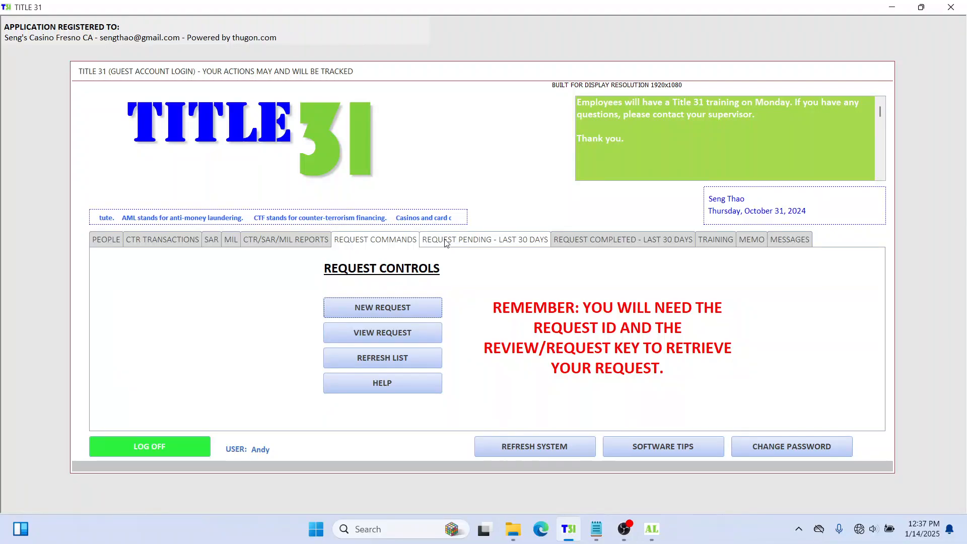
click(477, 242)
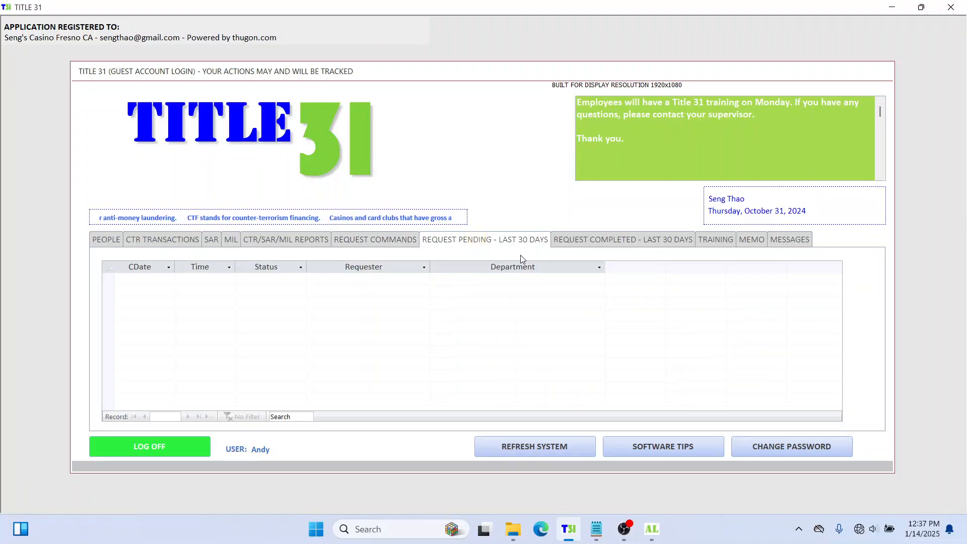
click(621, 243)
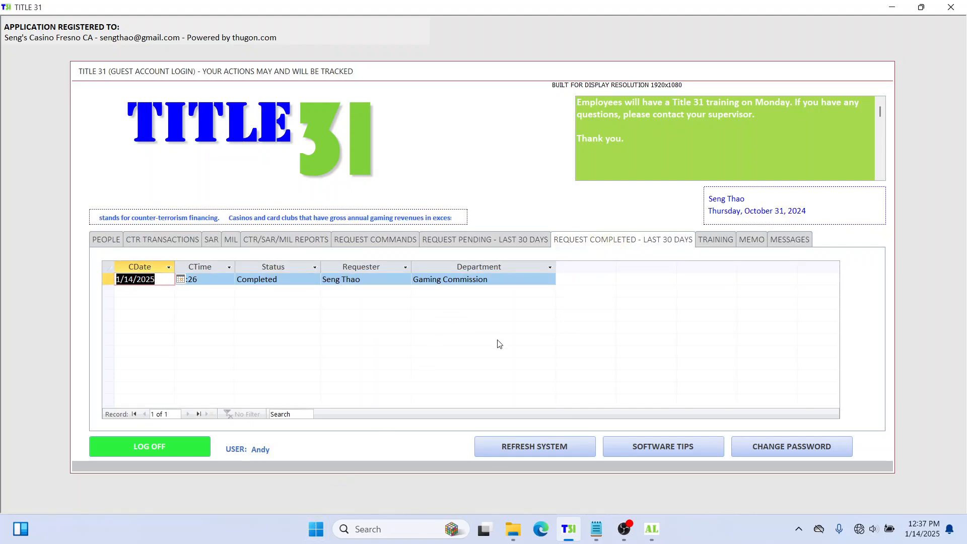
click(548, 452)
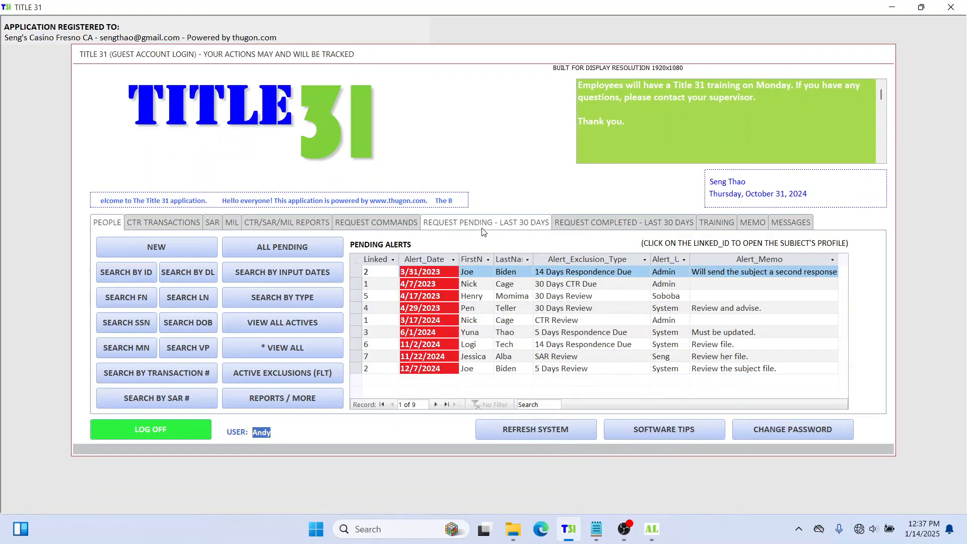
click(482, 224)
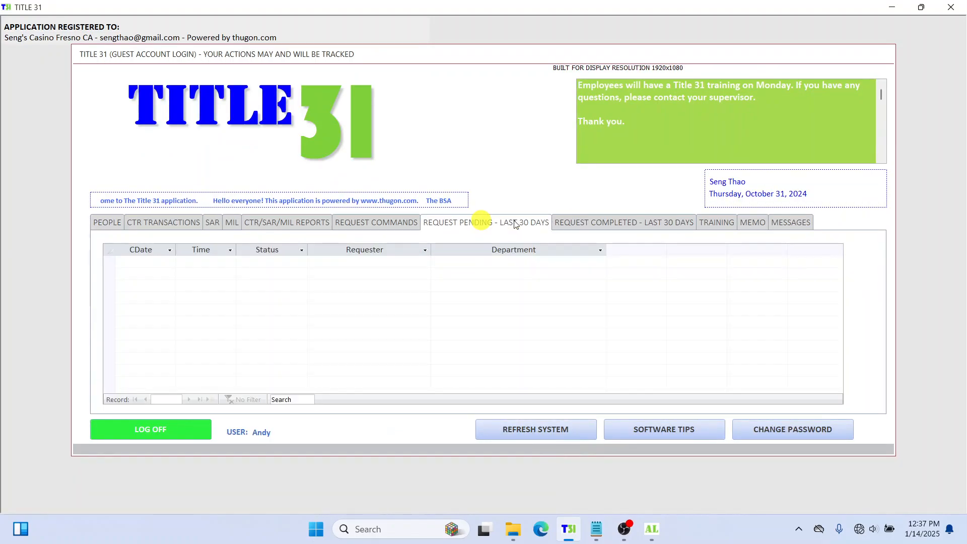
click(559, 222)
Step: Inspect the completed Gaming Commission request's status, department and capture date, then return to request commands
click(316, 261)
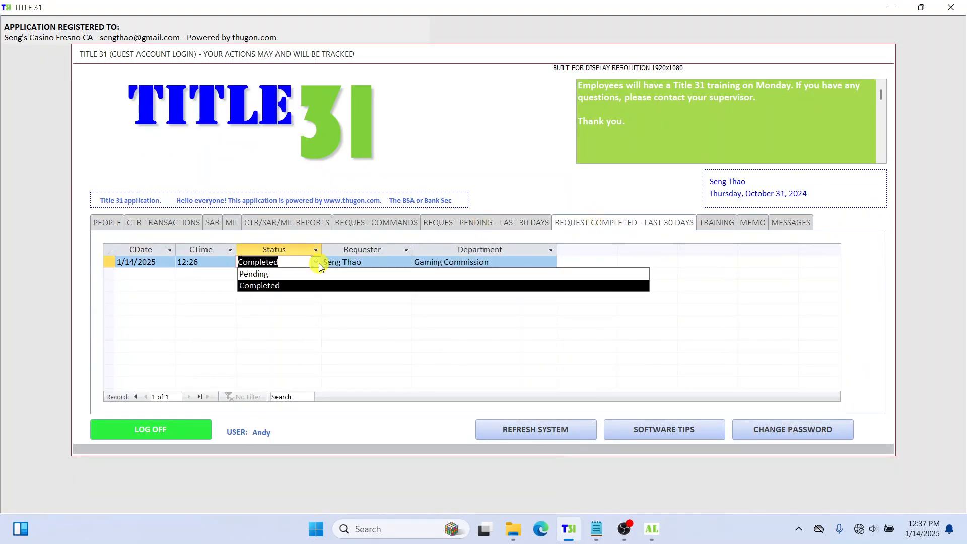
click(387, 262)
click(512, 263)
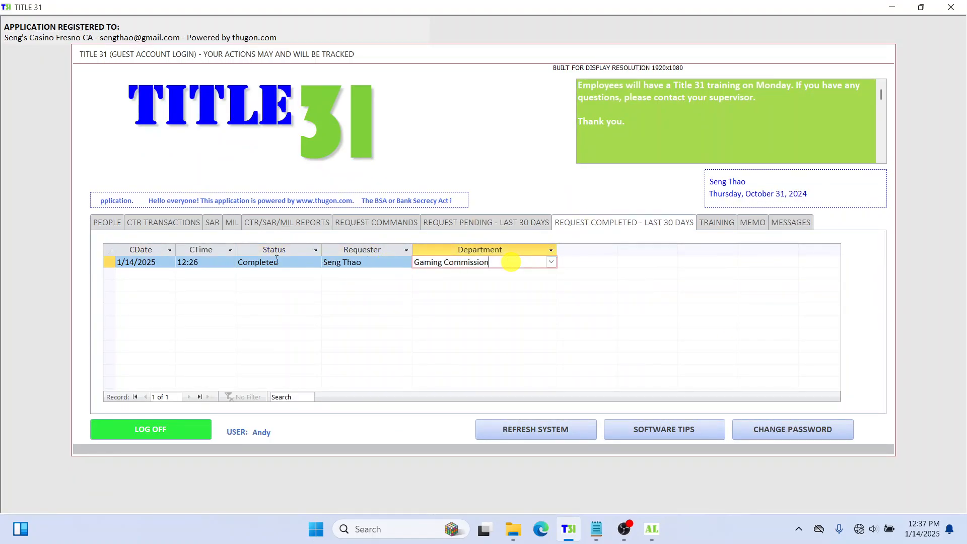
click(138, 262)
click(496, 262)
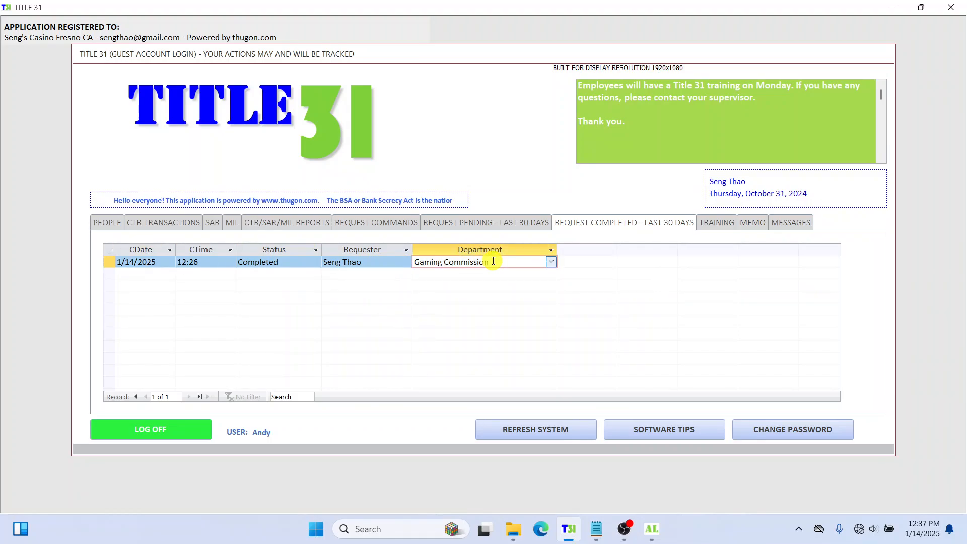
click(488, 222)
click(395, 227)
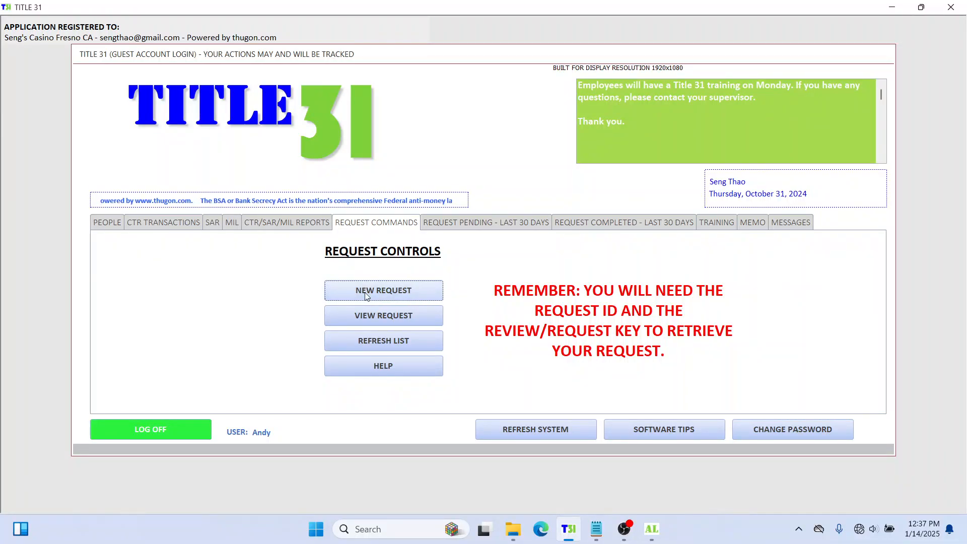
Step: Start a new guest request, enter the requester's name, and set the department to Slots
click(390, 291)
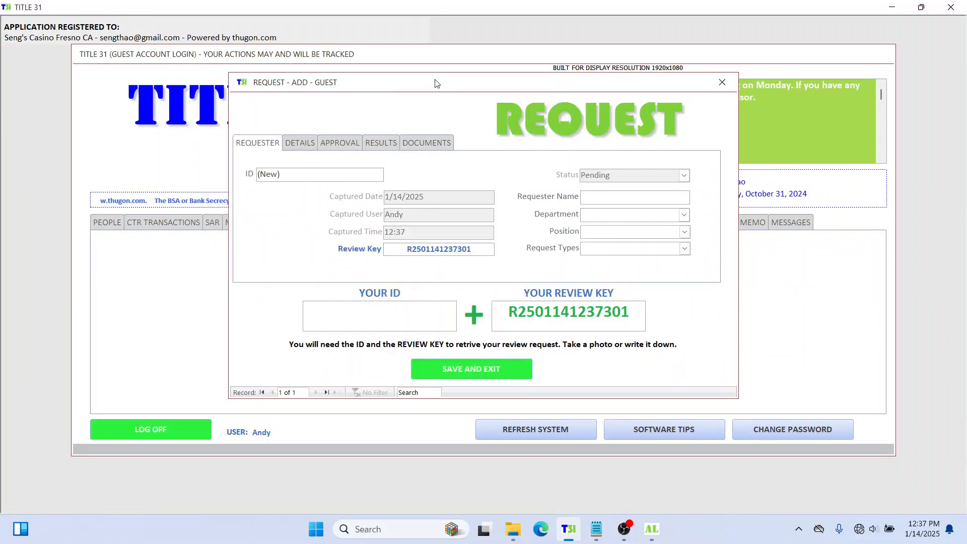
drag(436, 81, 474, 84)
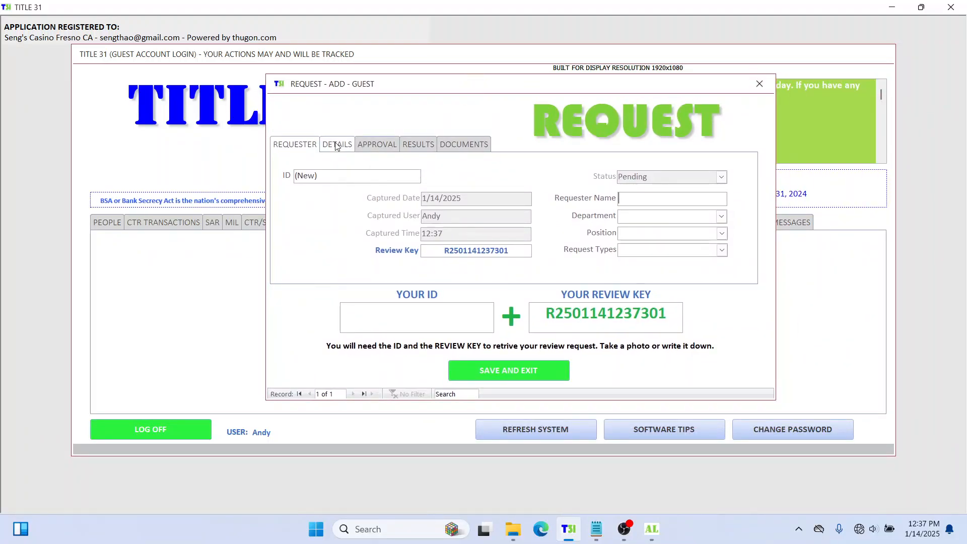
click(715, 199)
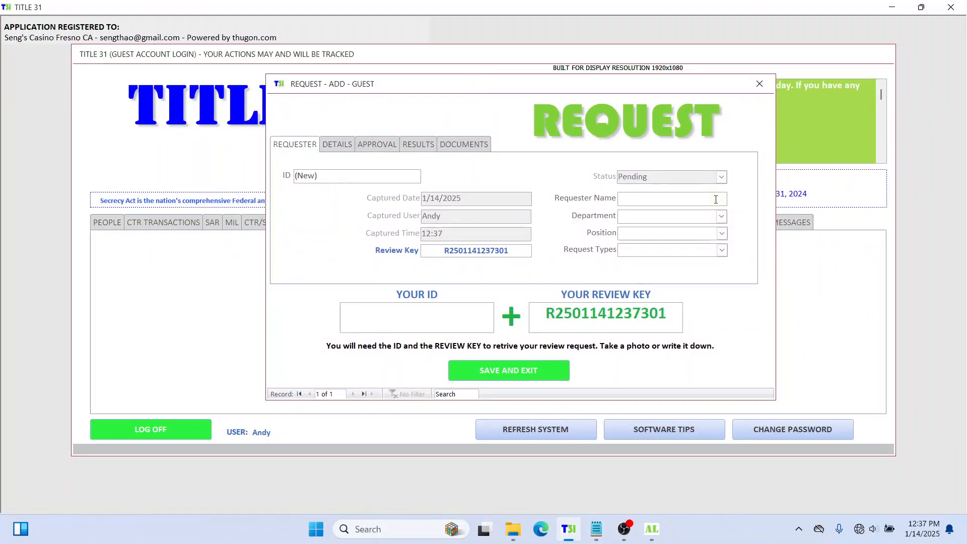
text(Andy)
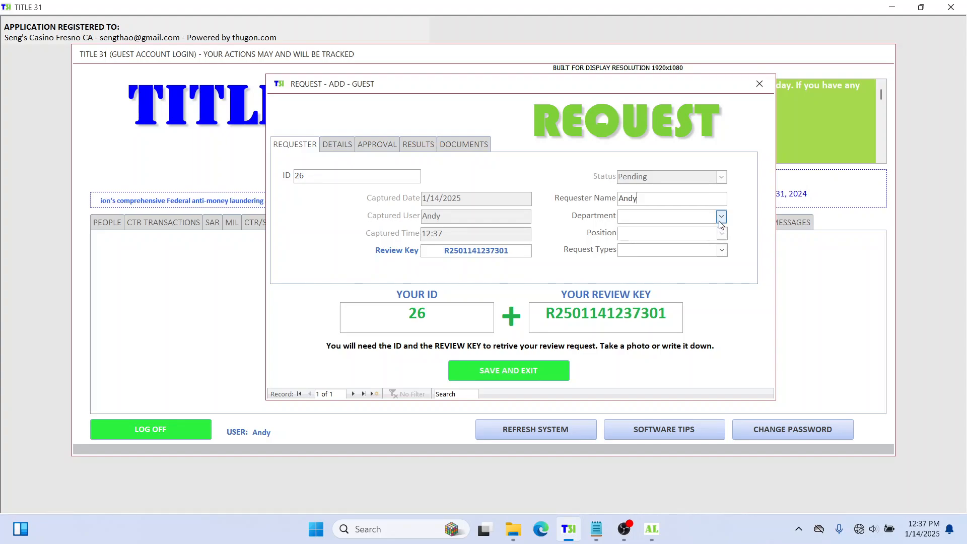
click(721, 216)
click(689, 244)
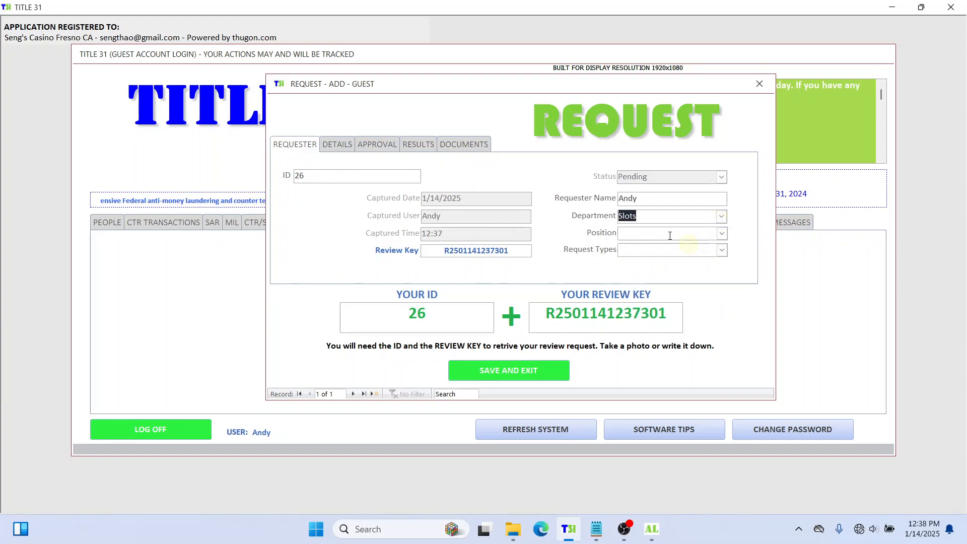
Step: Set the position to Supervisor and the request type to Document Release
click(723, 234)
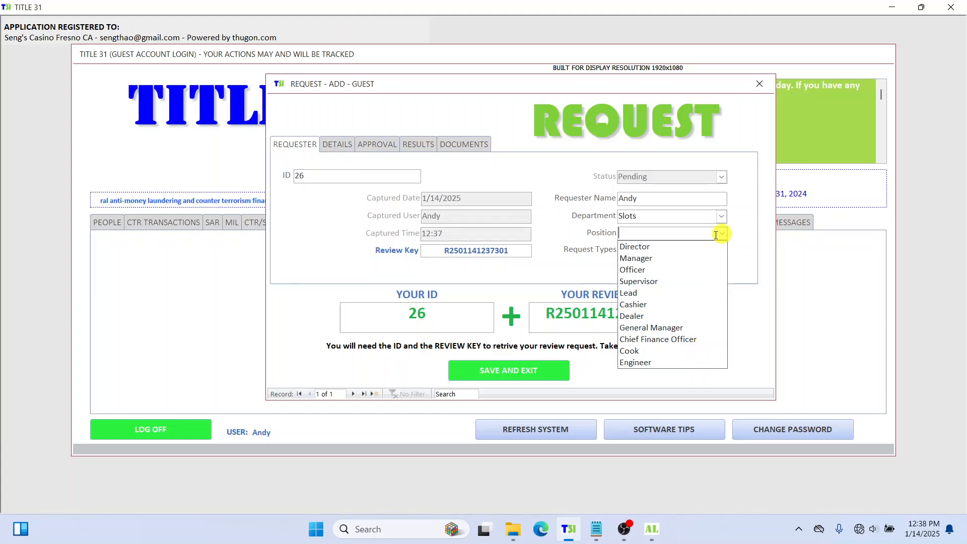
click(666, 281)
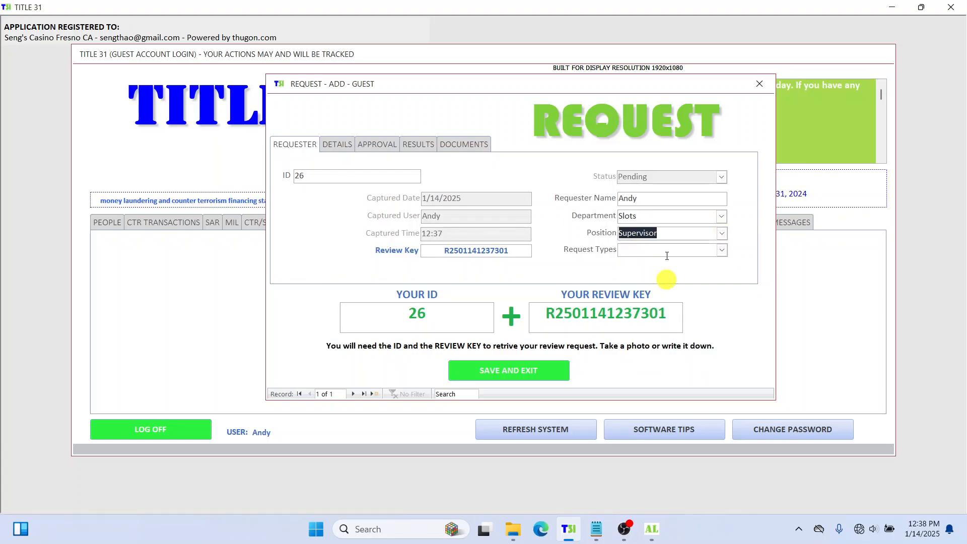
click(722, 251)
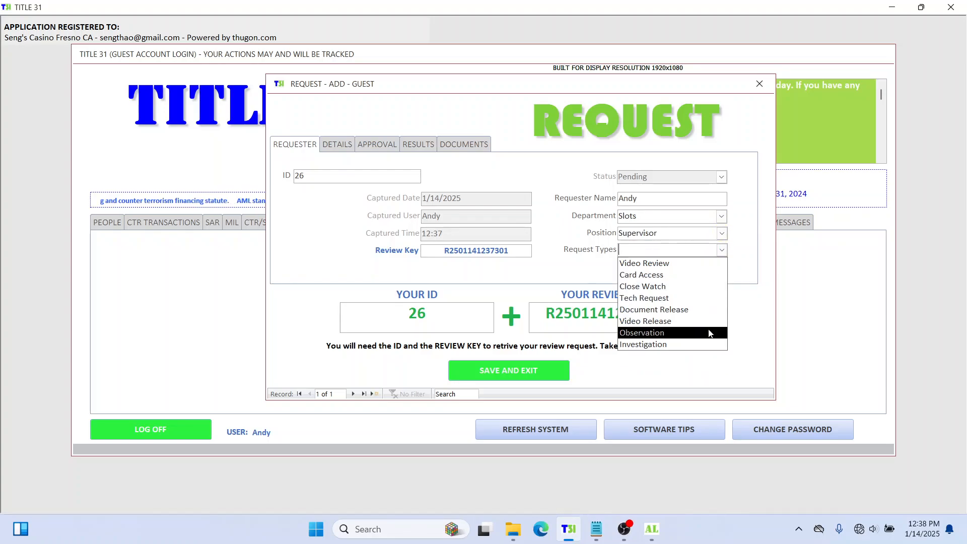
click(667, 309)
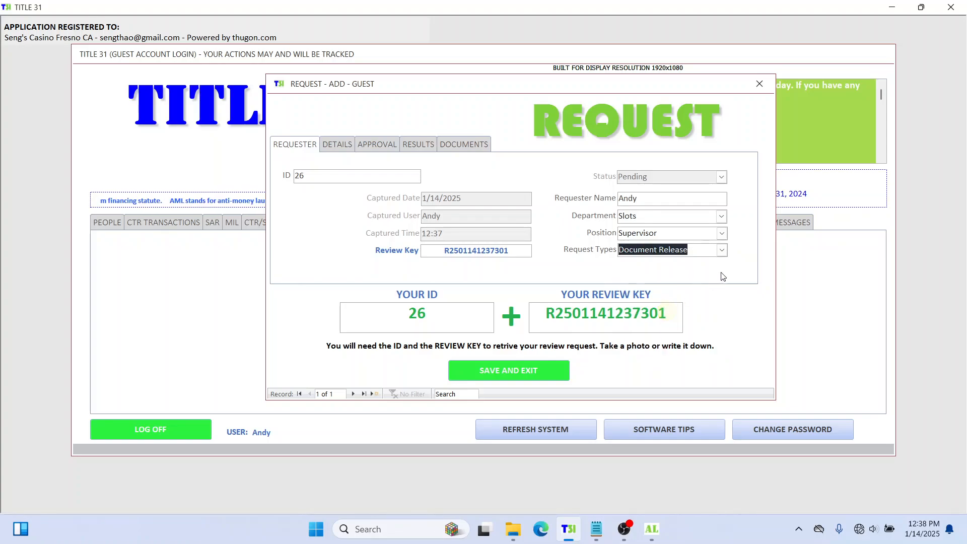
click(722, 250)
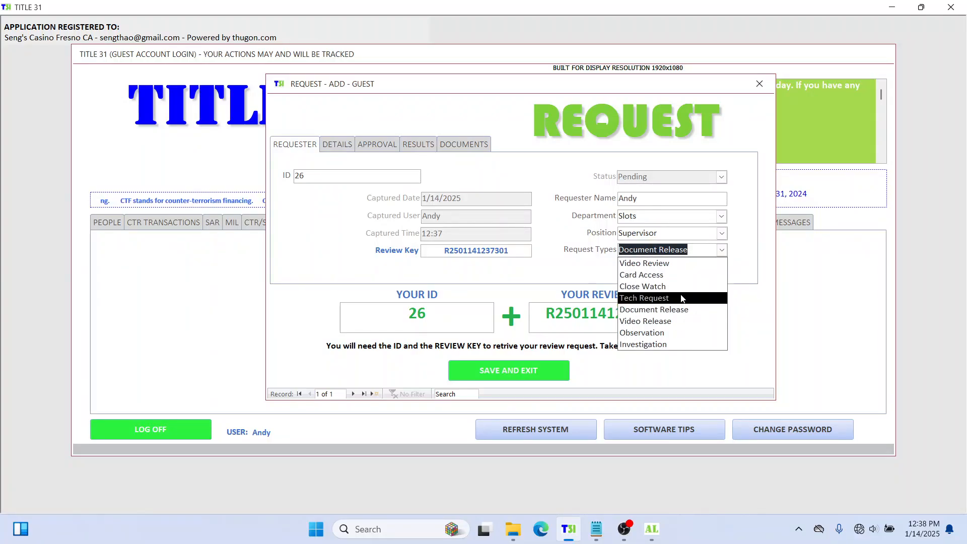
click(750, 213)
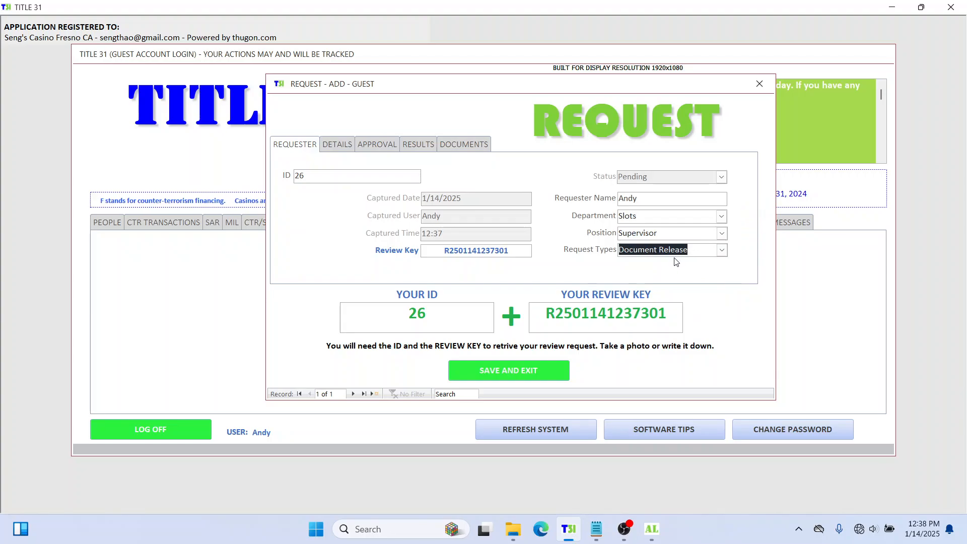
click(705, 250)
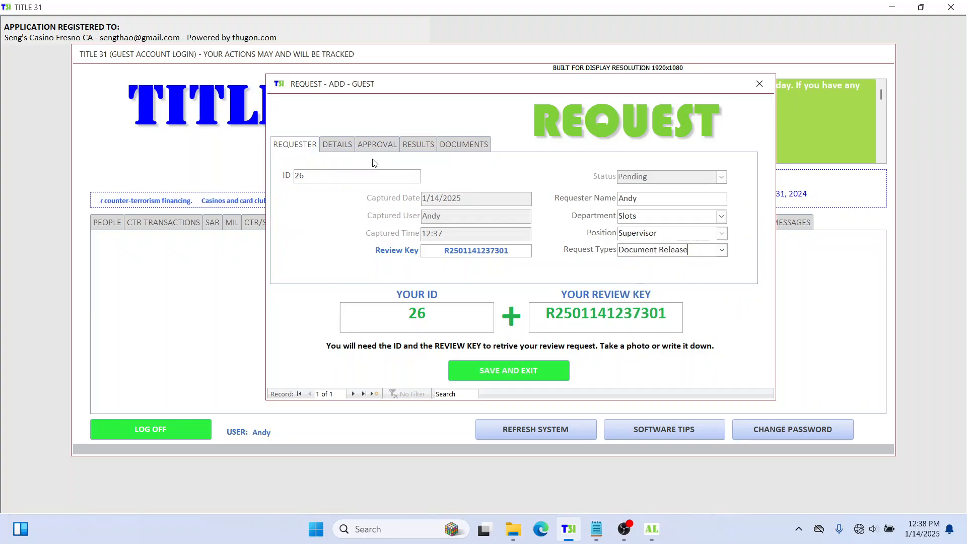
click(341, 146)
Step: Set Begin and End Date to 1/14/2025 and both times to 12:38
click(375, 176)
click(431, 175)
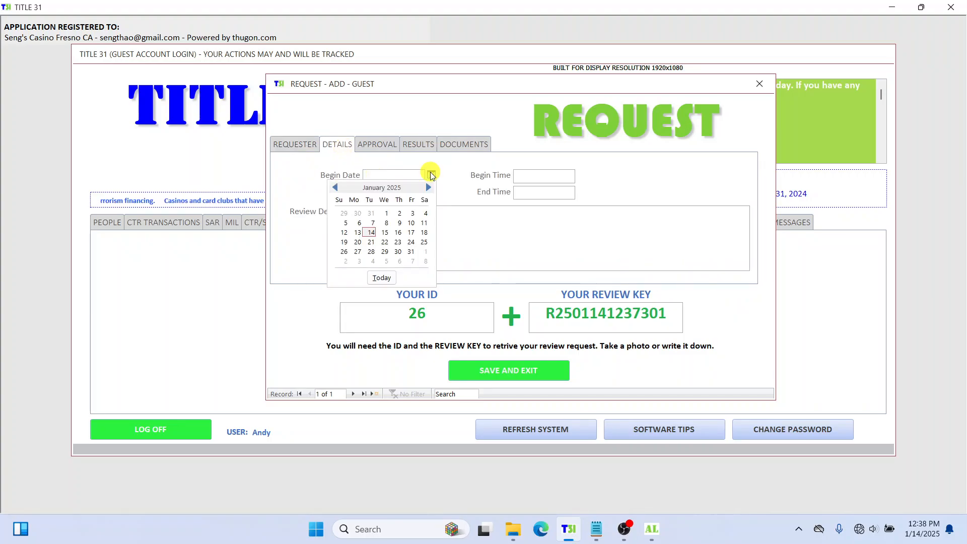
click(372, 231)
click(396, 194)
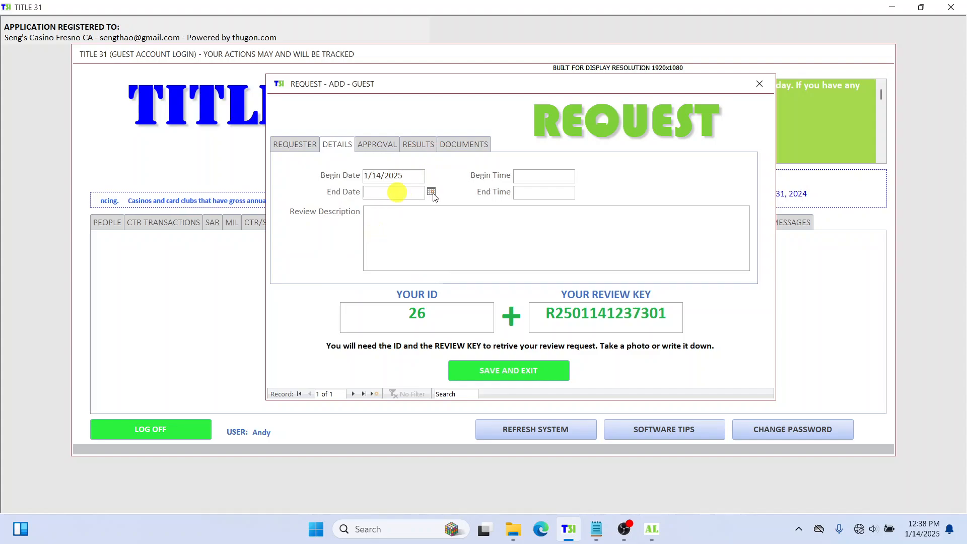
click(431, 192)
click(368, 249)
click(539, 172)
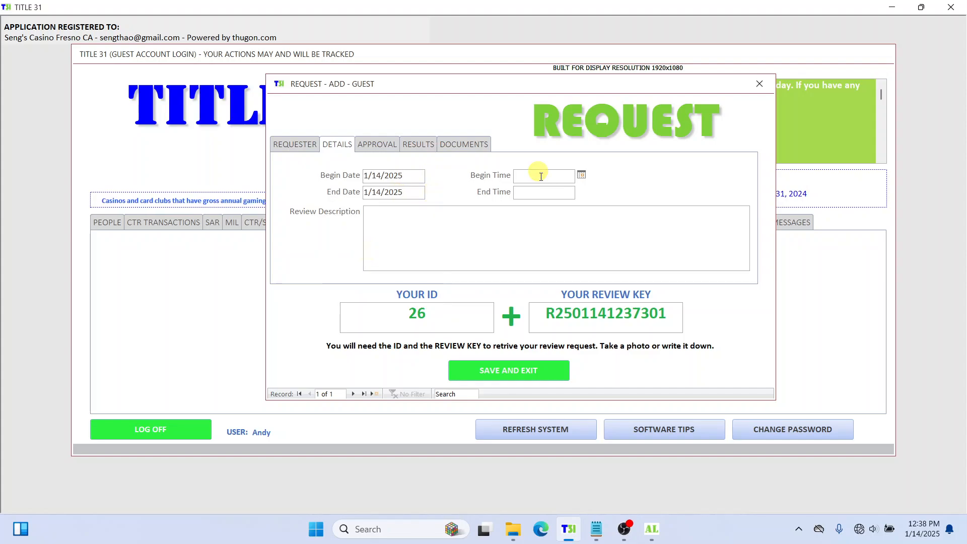
text(12)
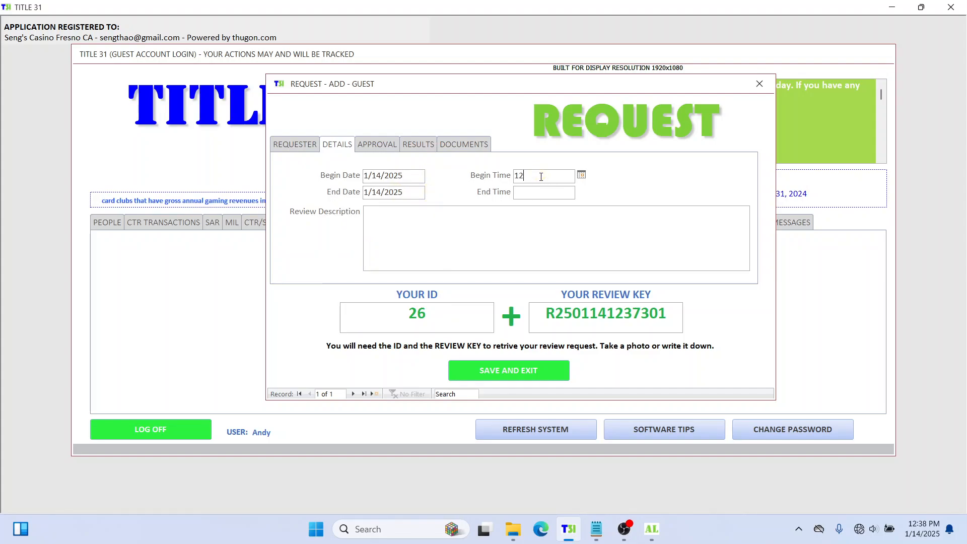
text(:38)
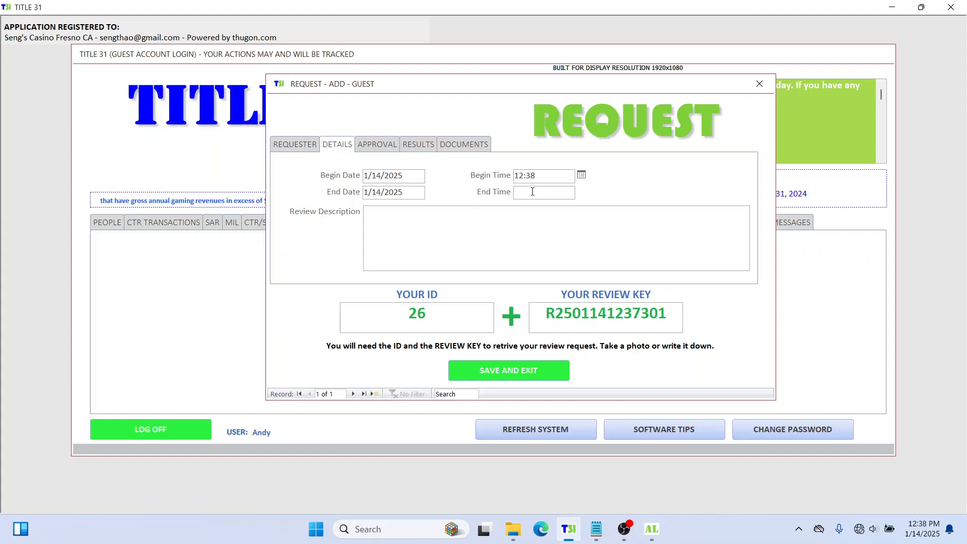
click(532, 192)
text(12:)
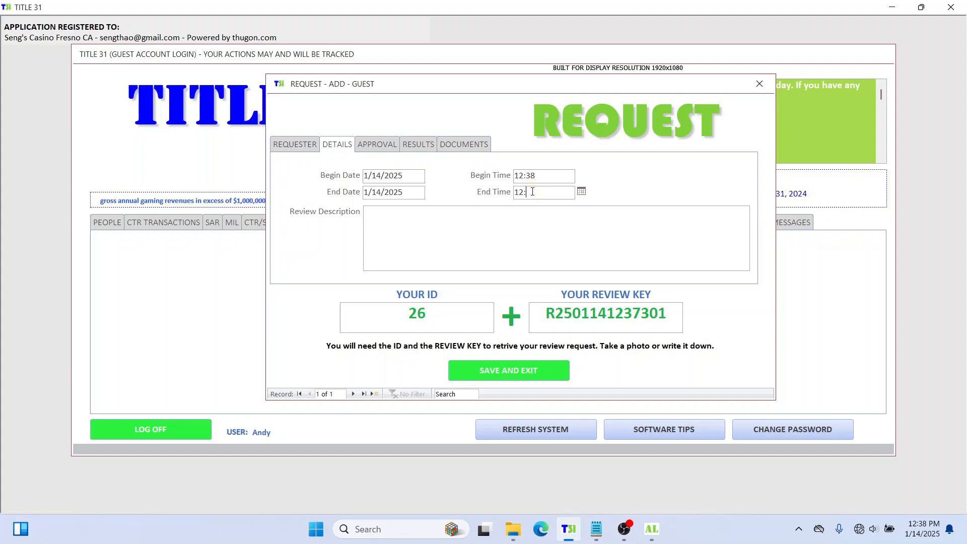
text(38)
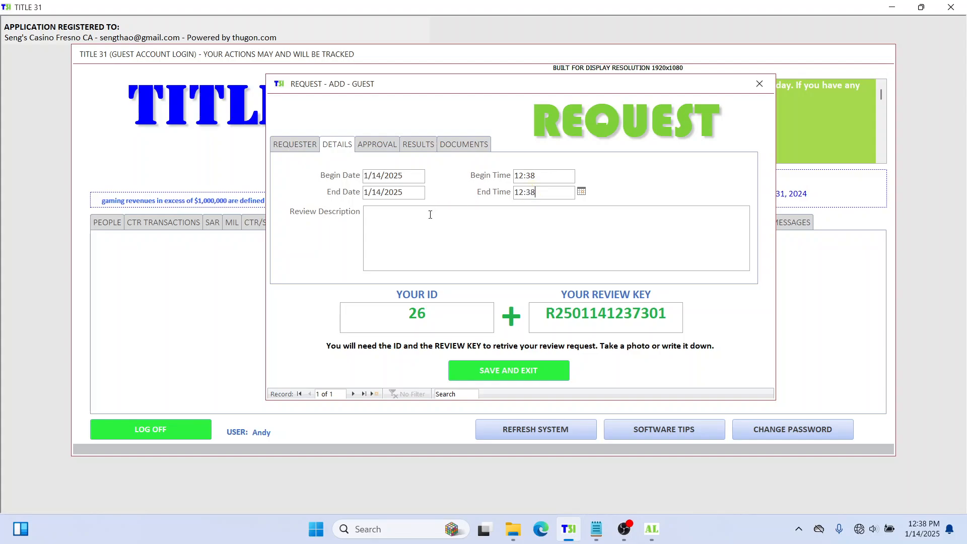
Step: Write the description asking to release the window 2 theft video in the secondary cage
click(430, 215)
text(P)
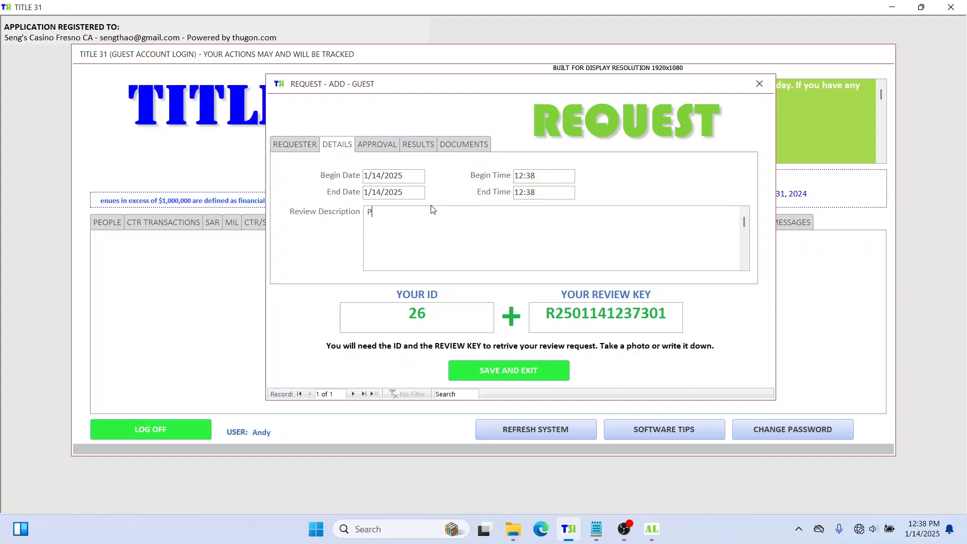
text(lease)
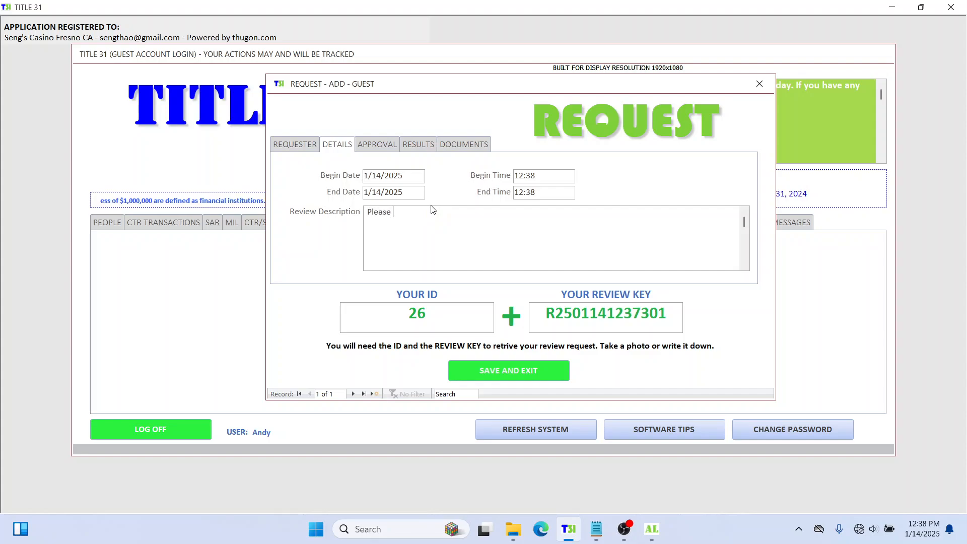
text( release t)
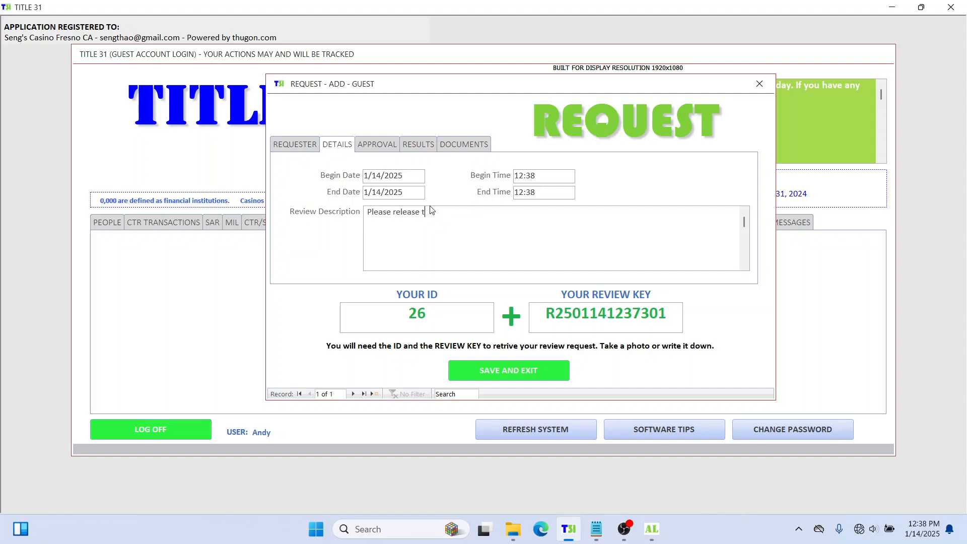
text(he vid)
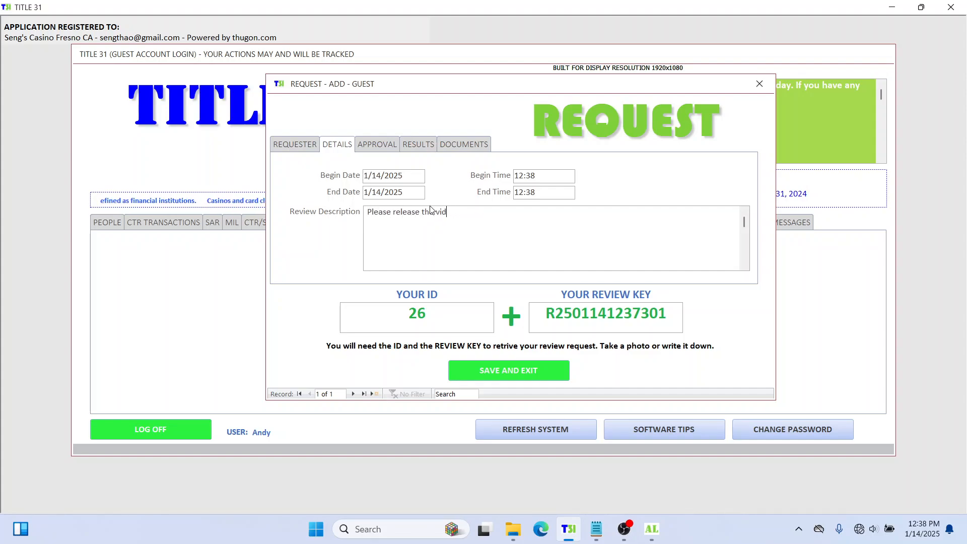
text(eo of)
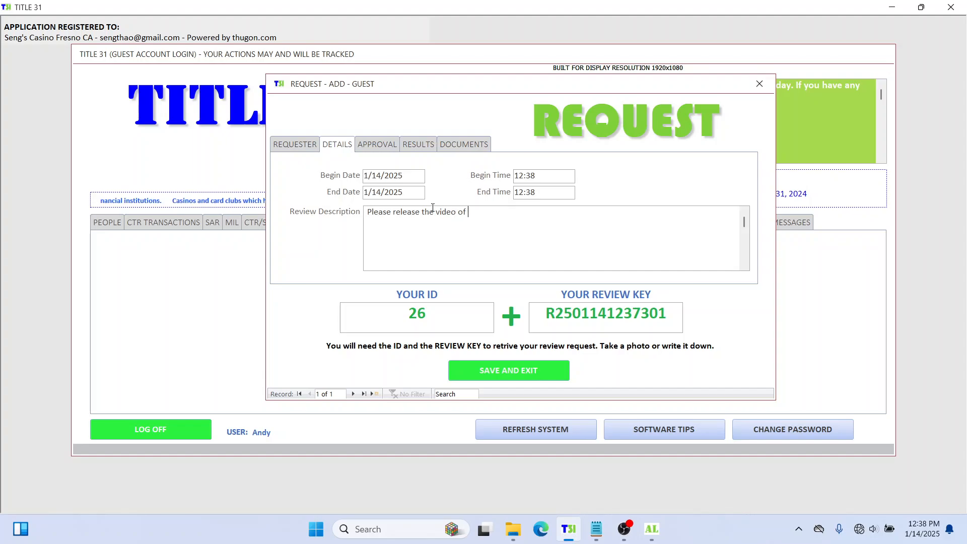
text( the the)
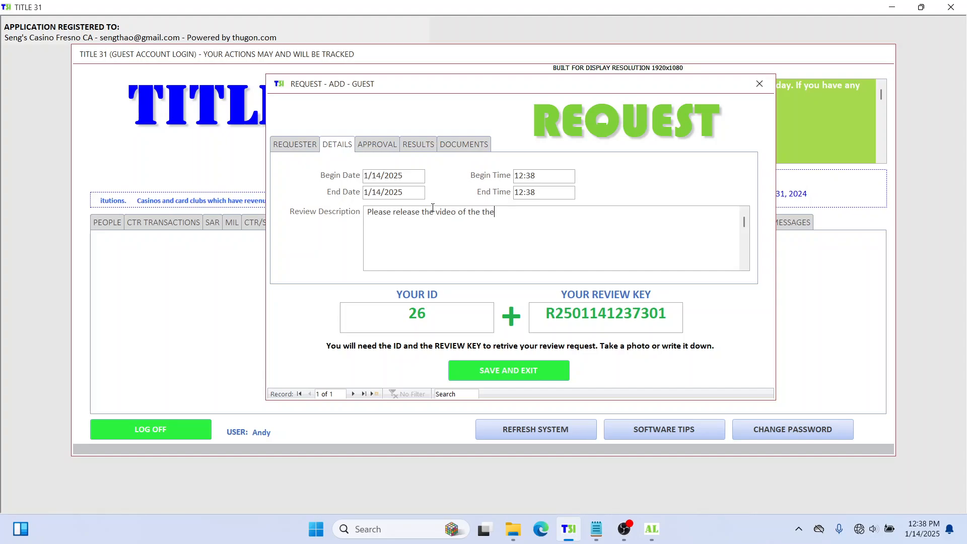
text(ft at windows)
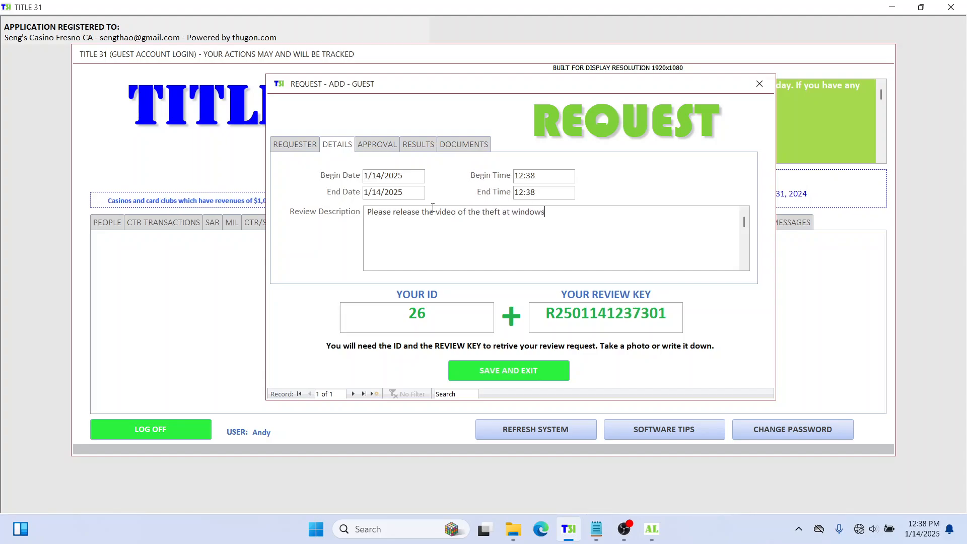
key(BackSpace)
key(BackSpace)
text(2)
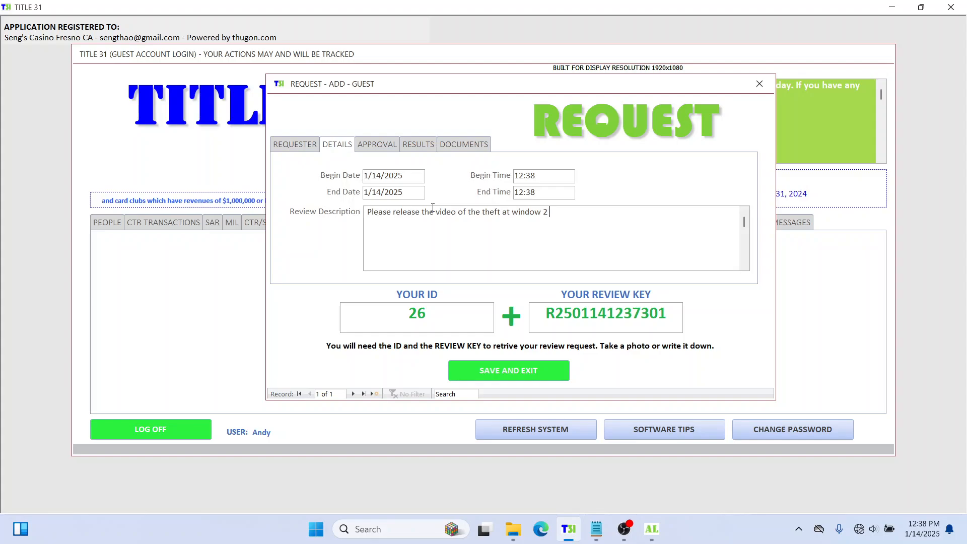
text( in )
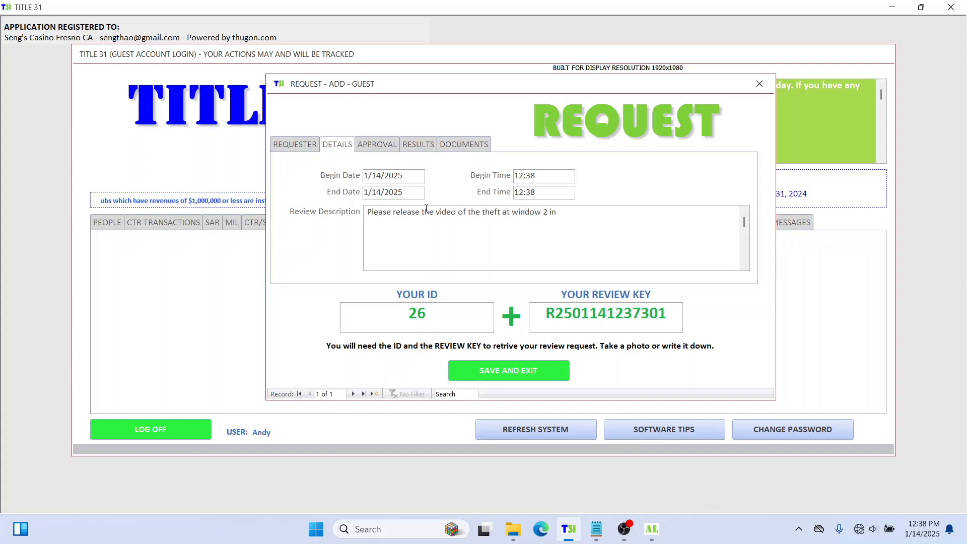
text(the )
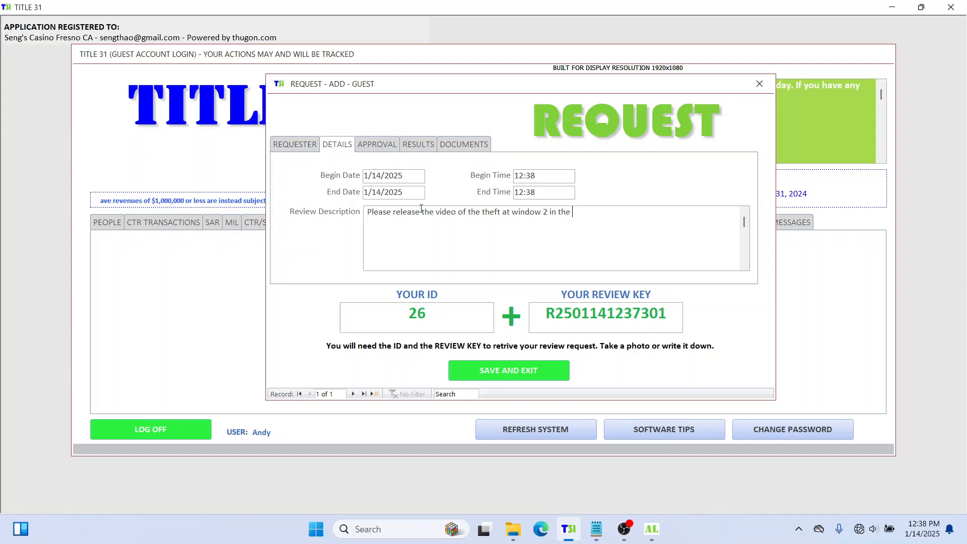
text(se)
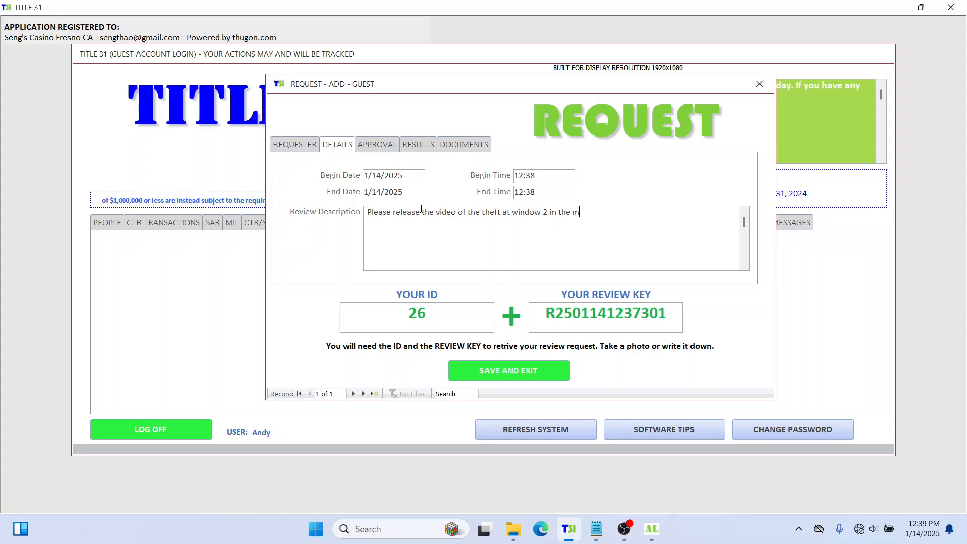
text(ci)
key(BackSpace)
key(BackSpace)
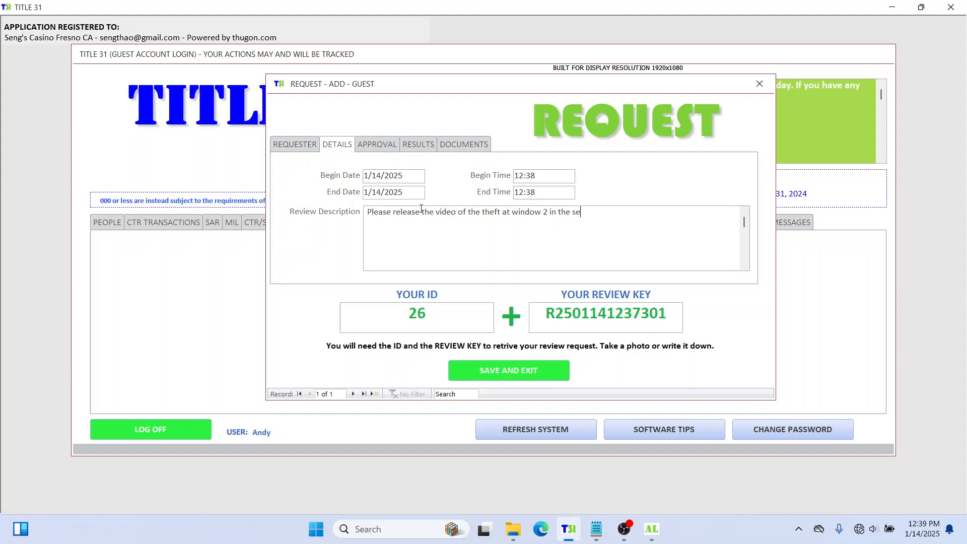
text(condar)
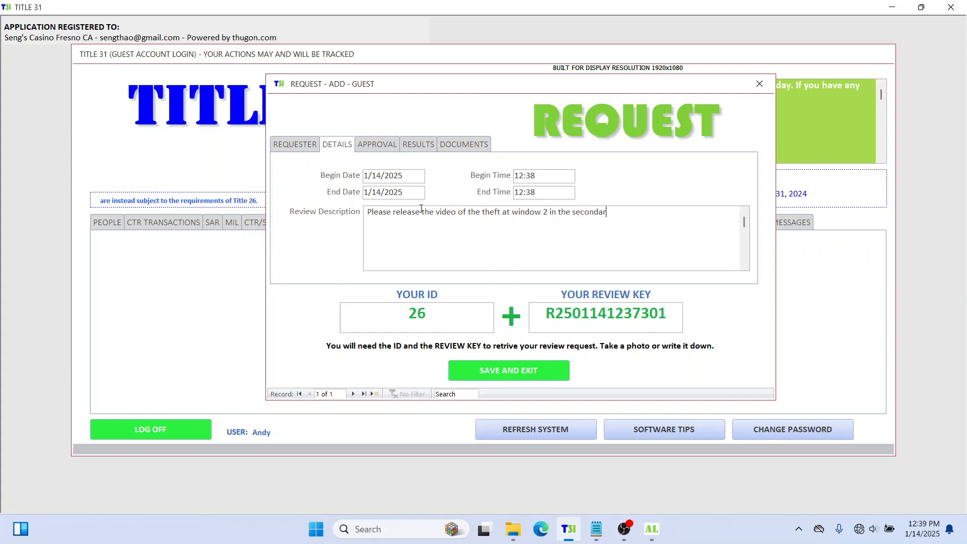
text(y cage )
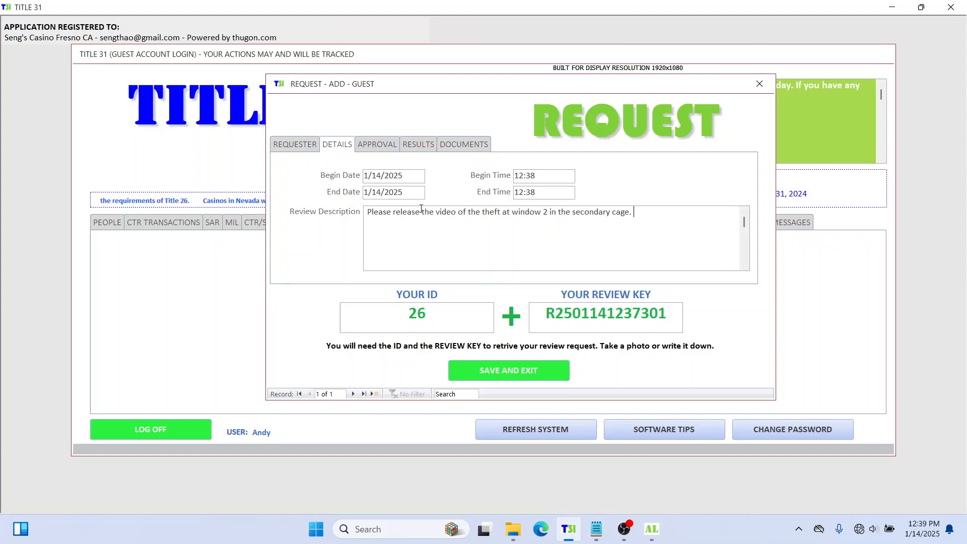
text( Thank you.)
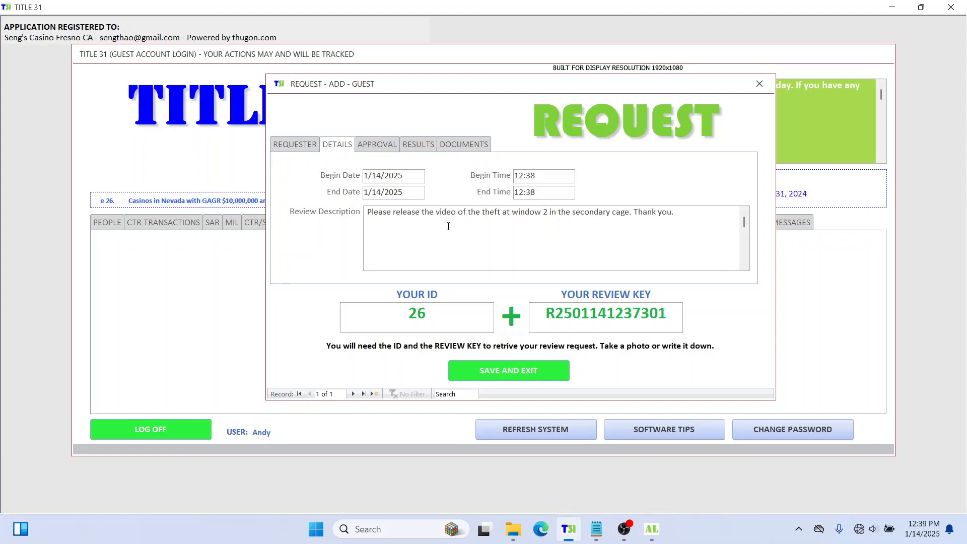
Step: Look through the Approval, Results, Documents and Requester tabs, ending back on Details
click(386, 148)
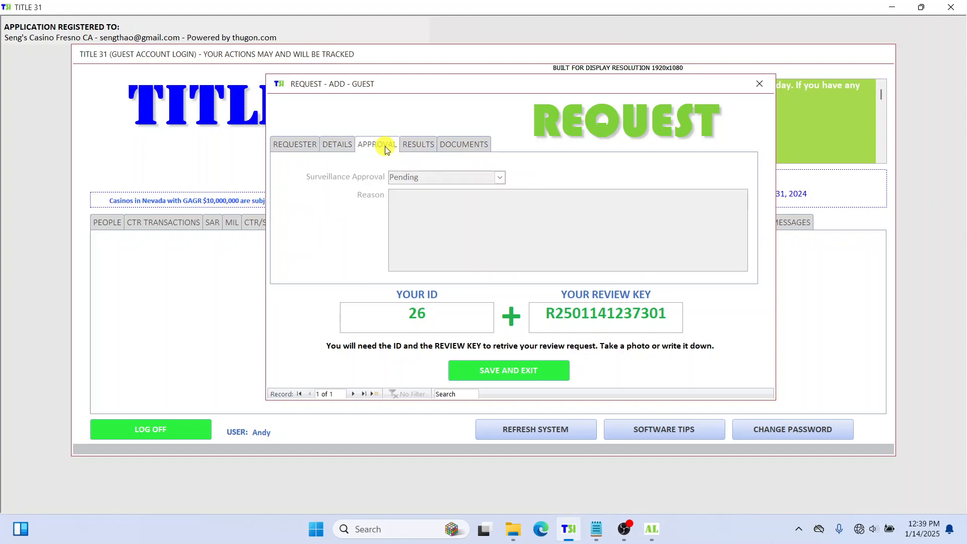
click(419, 149)
click(474, 145)
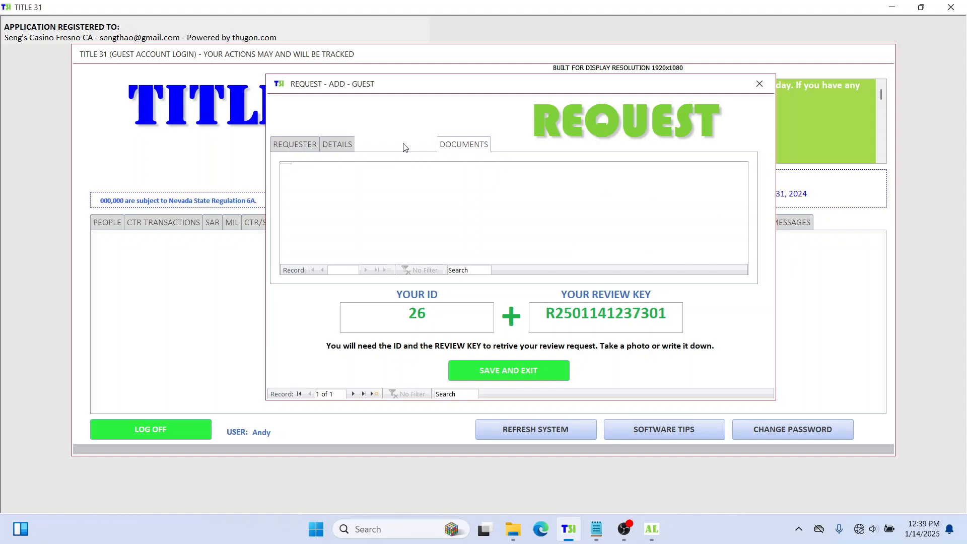
click(378, 146)
click(343, 144)
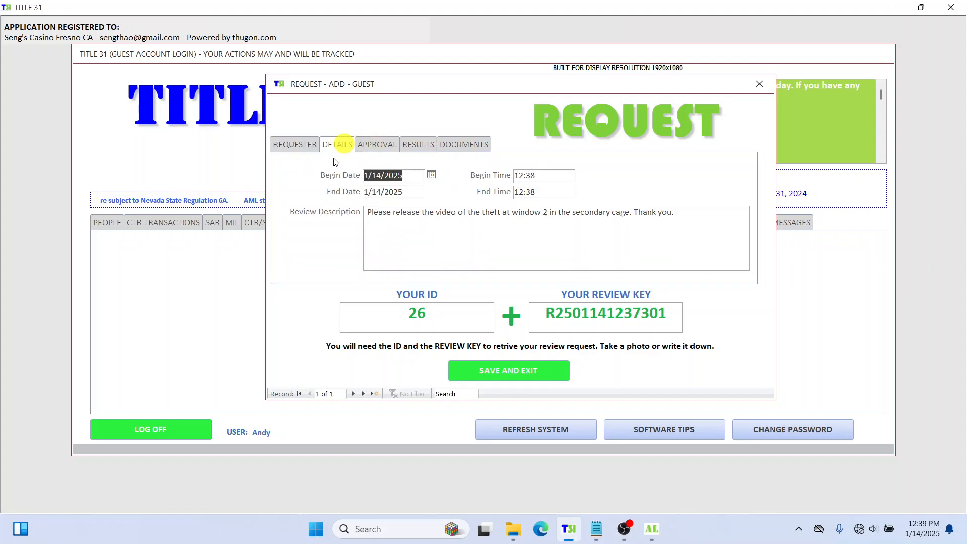
click(296, 147)
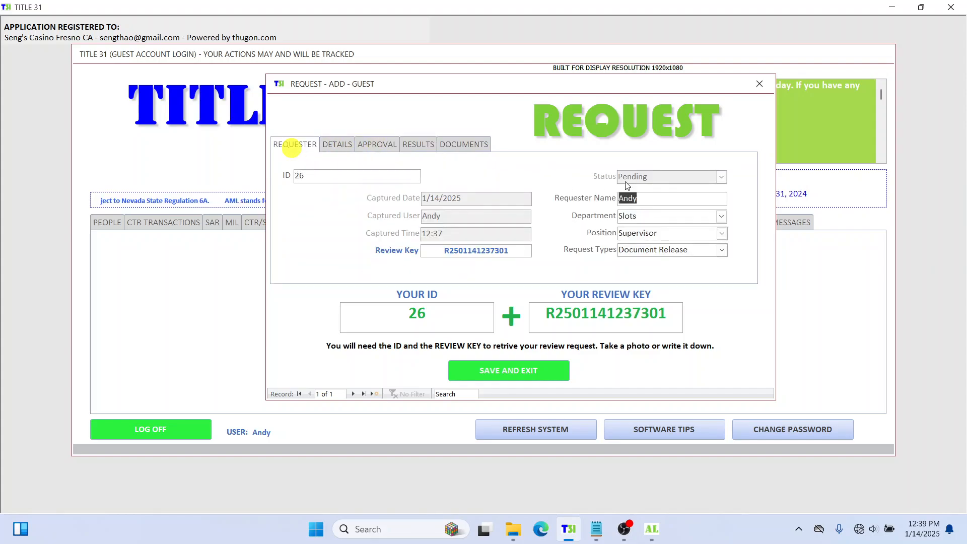
click(338, 145)
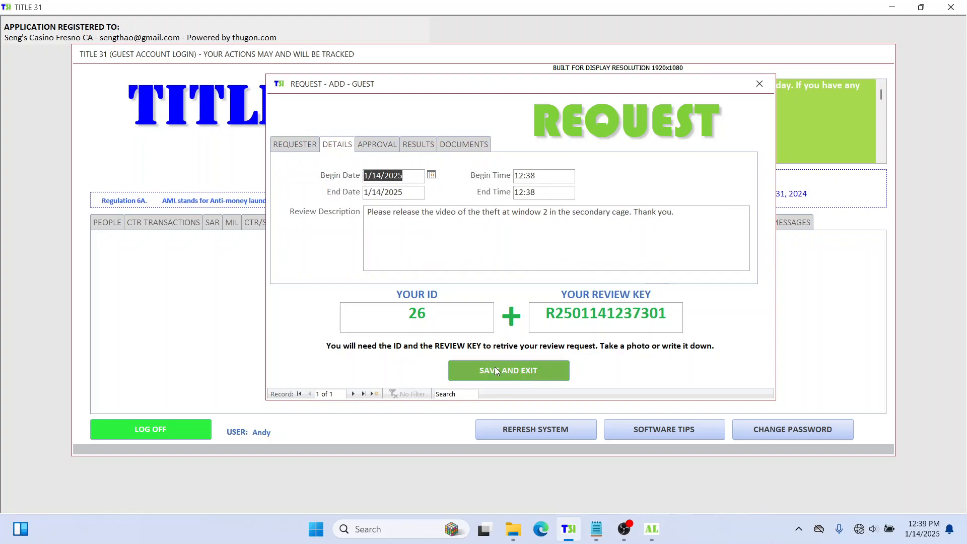
Step: Copy the request ID from YOUR ID and paste it into Notepad
click(437, 316)
drag(438, 316, 386, 314)
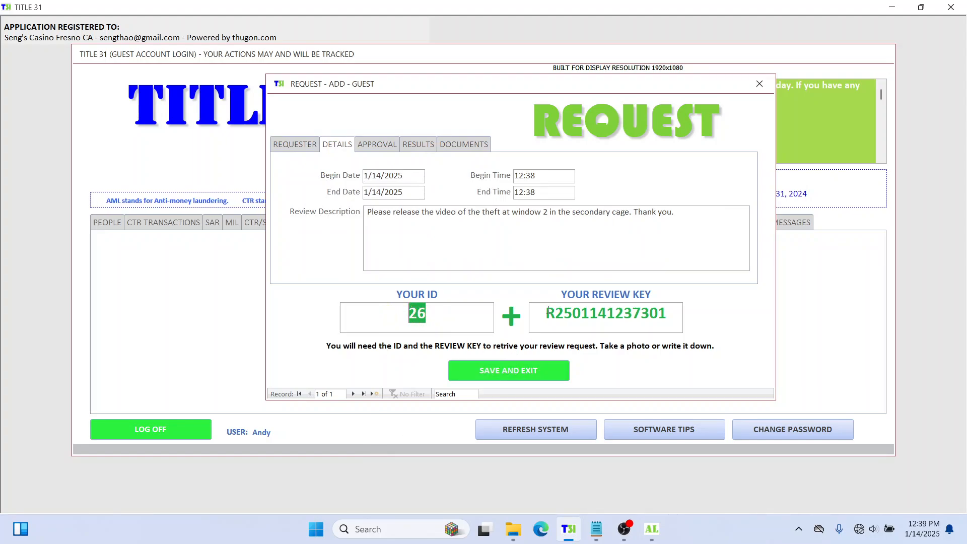
drag(545, 313, 726, 305)
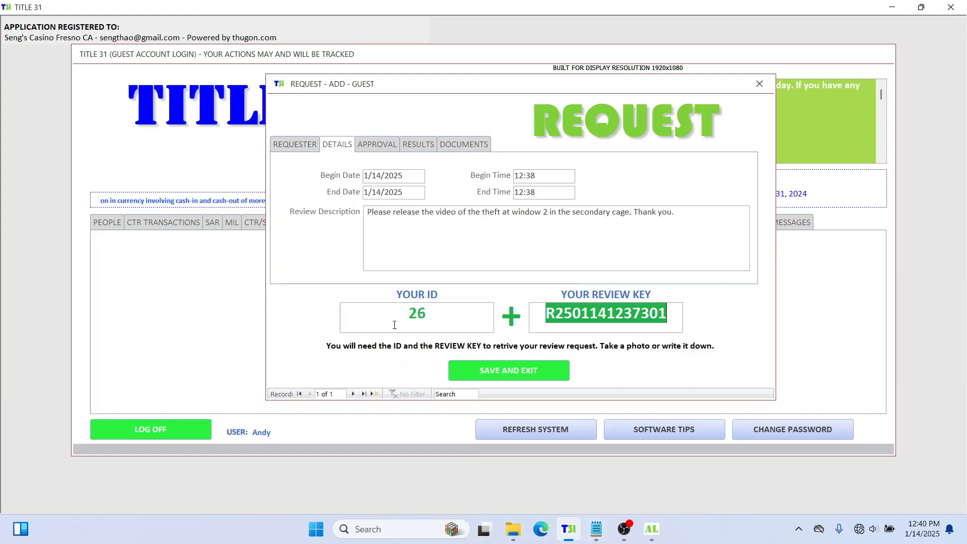
click(432, 317)
drag(443, 313, 395, 315)
key(ctrl+c)
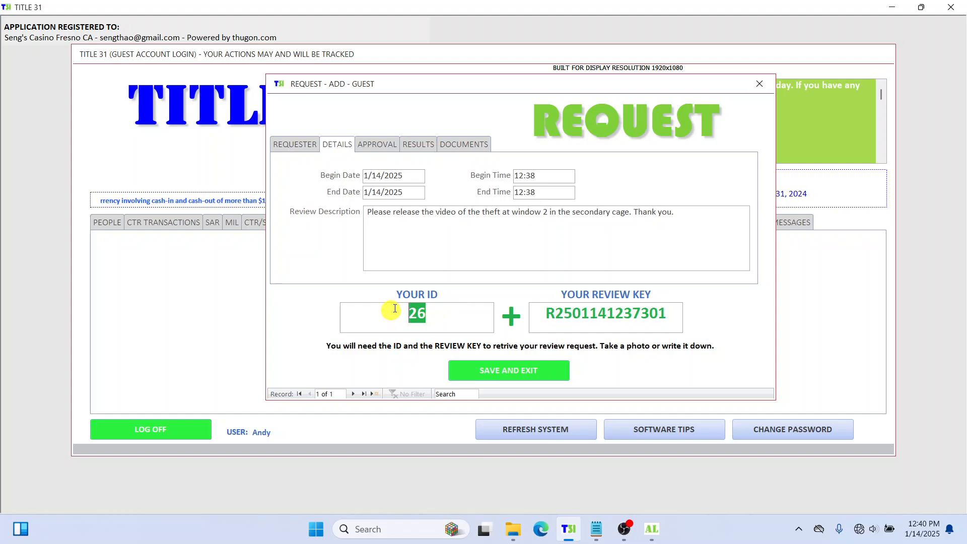
click(598, 533)
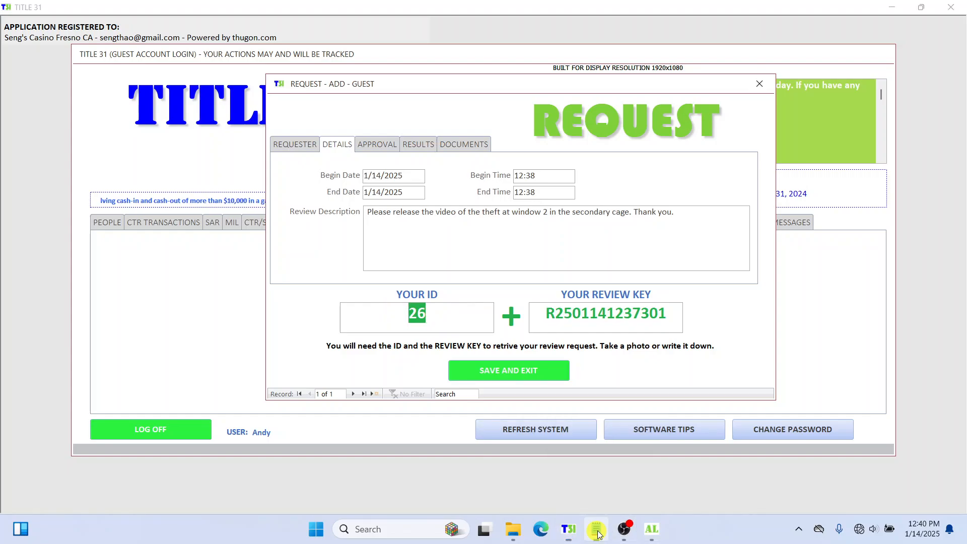
key(ctrl+v)
drag(469, 77, 456, 133)
click(460, 92)
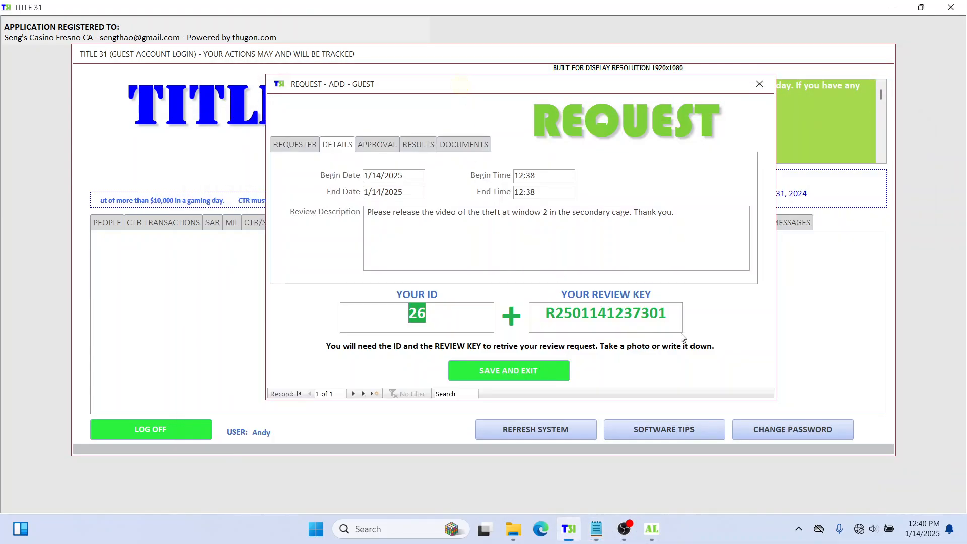
Step: Copy the review key and paste it on a new line below the ID in Notepad
drag(672, 313, 541, 314)
key(ctrl+c)
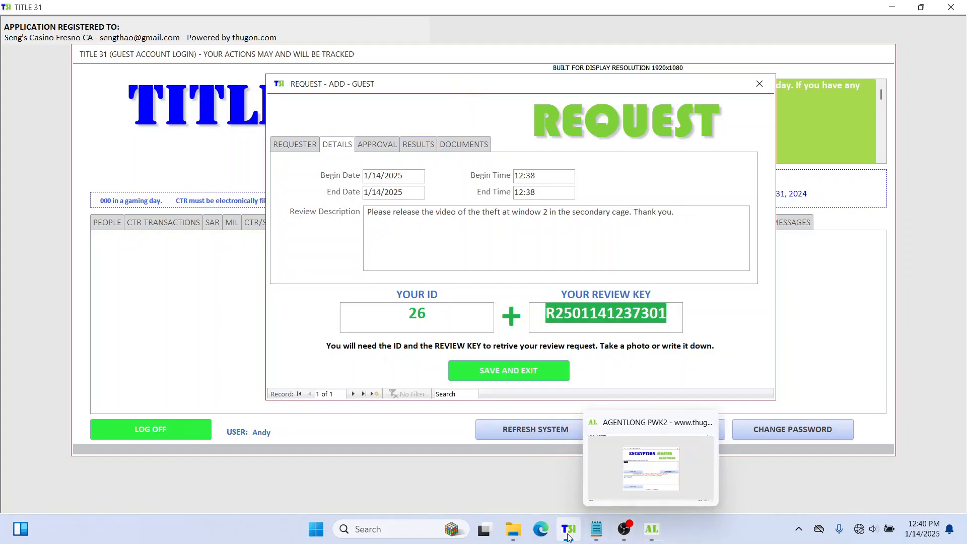
click(596, 529)
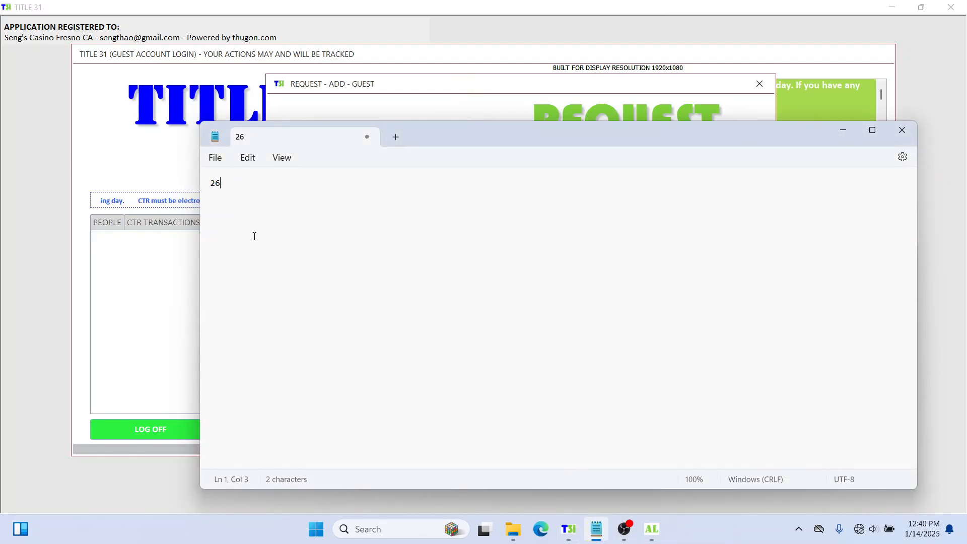
key(Return)
key(ctrl+v)
click(244, 184)
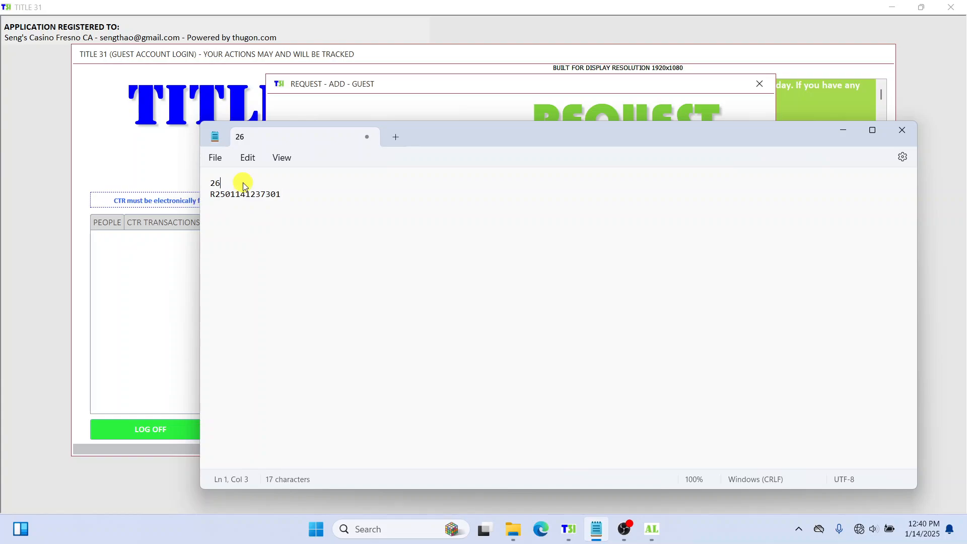
click(302, 191)
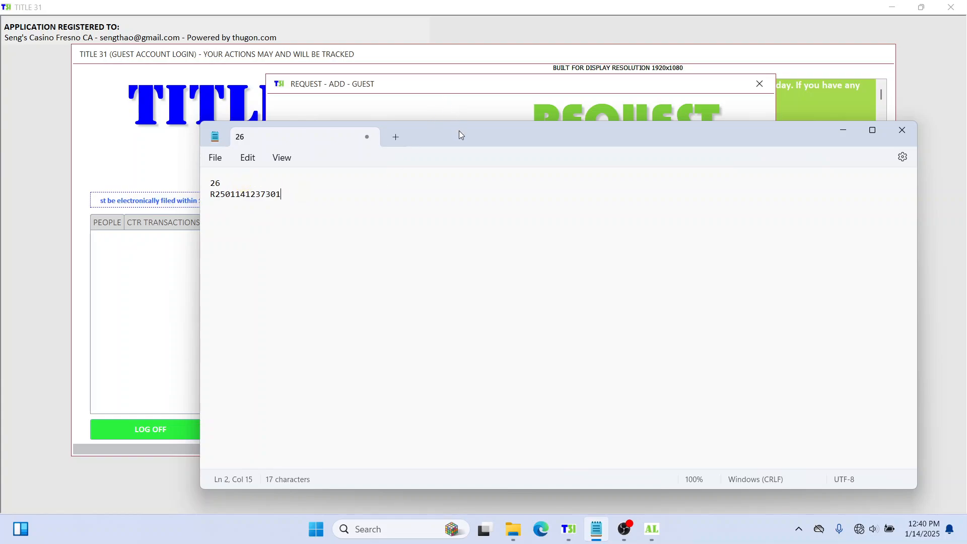
drag(460, 132, 456, 141)
click(458, 89)
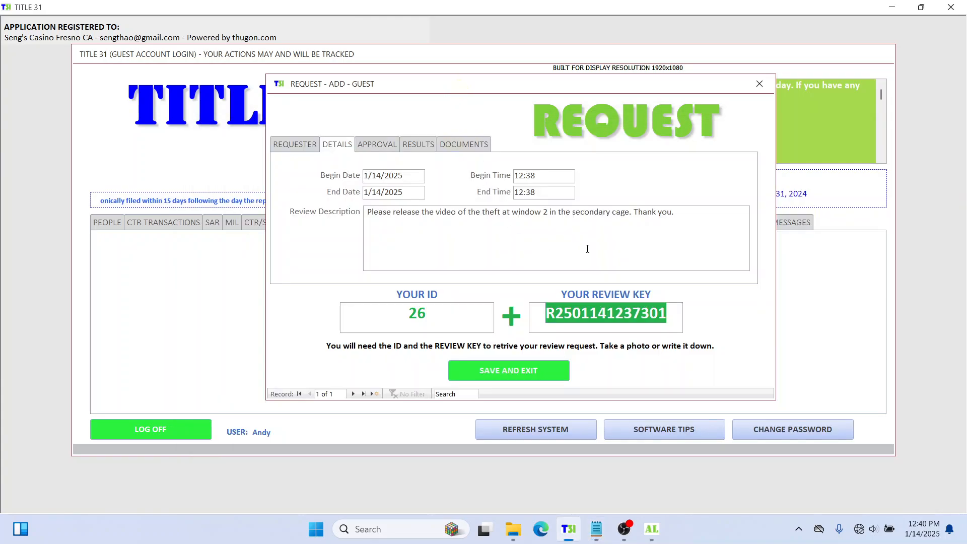
click(652, 315)
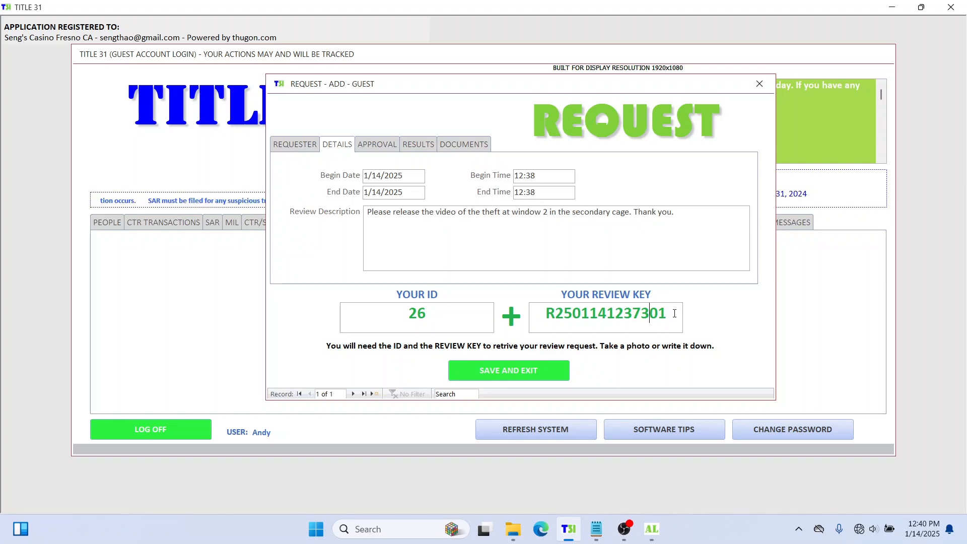
drag(674, 314, 517, 318)
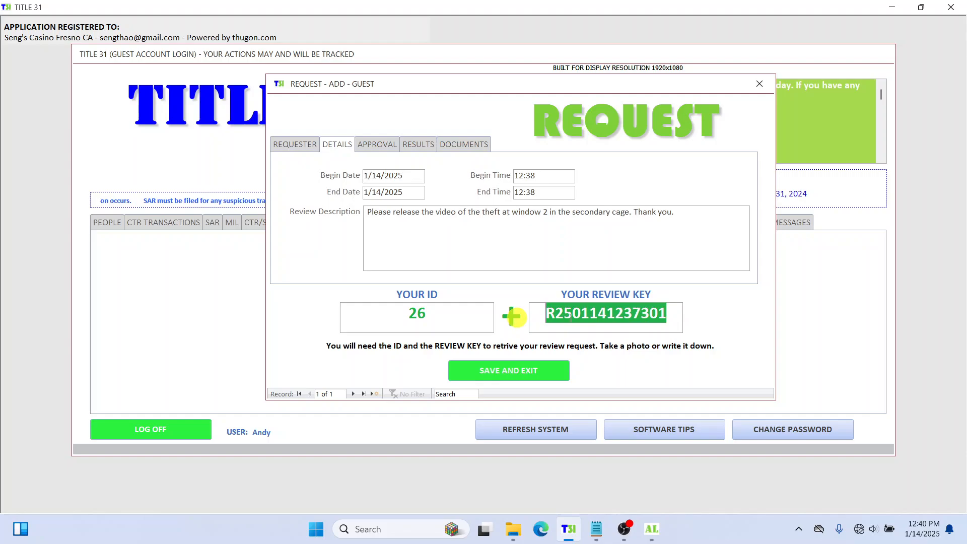
click(575, 316)
click(550, 317)
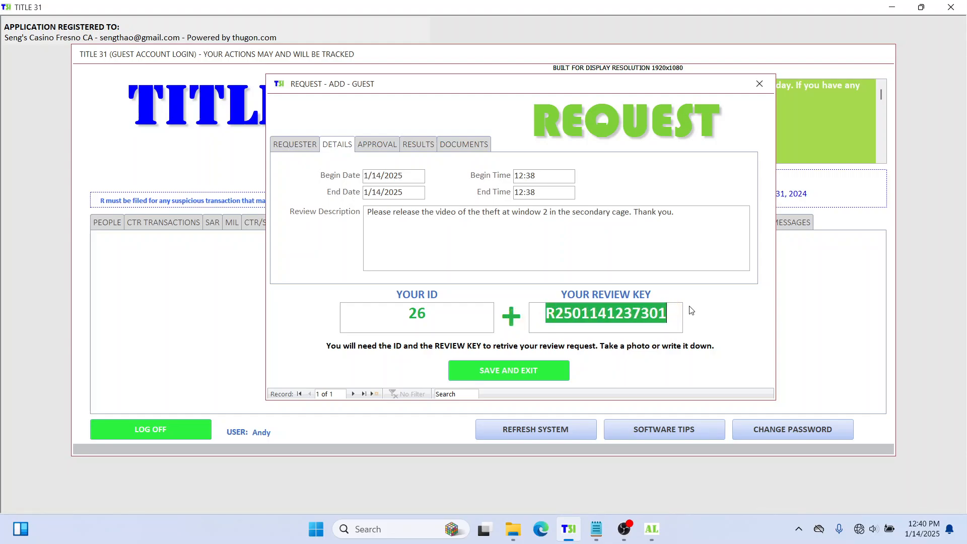
click(665, 314)
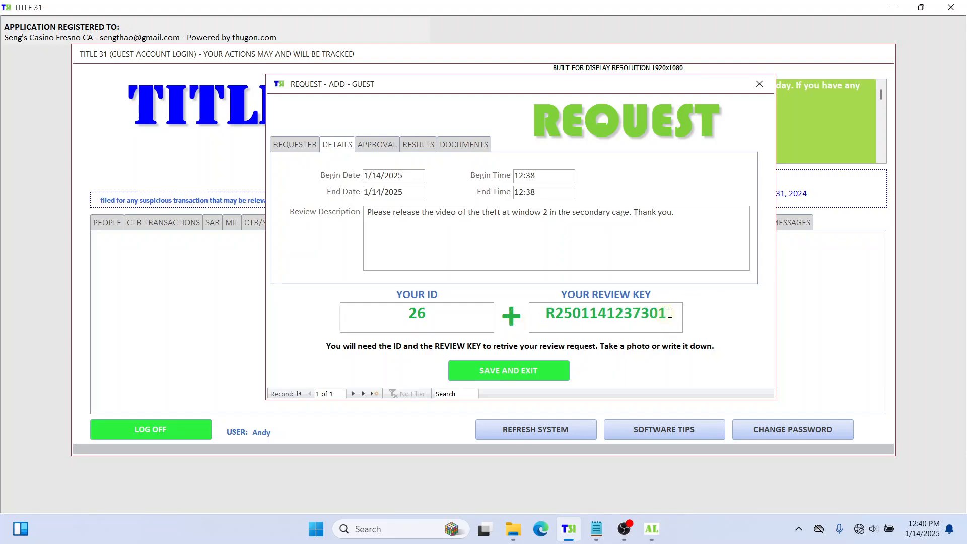
drag(666, 313, 542, 317)
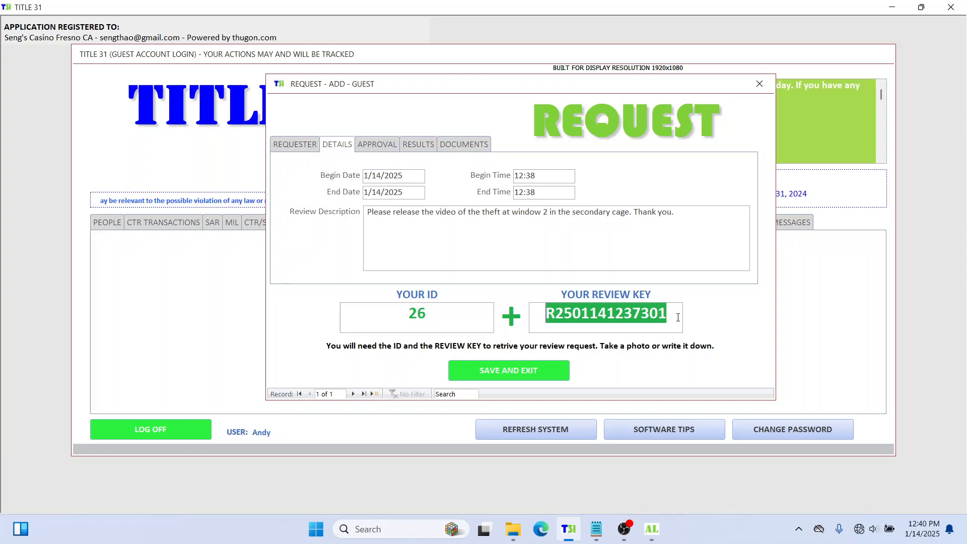
click(678, 317)
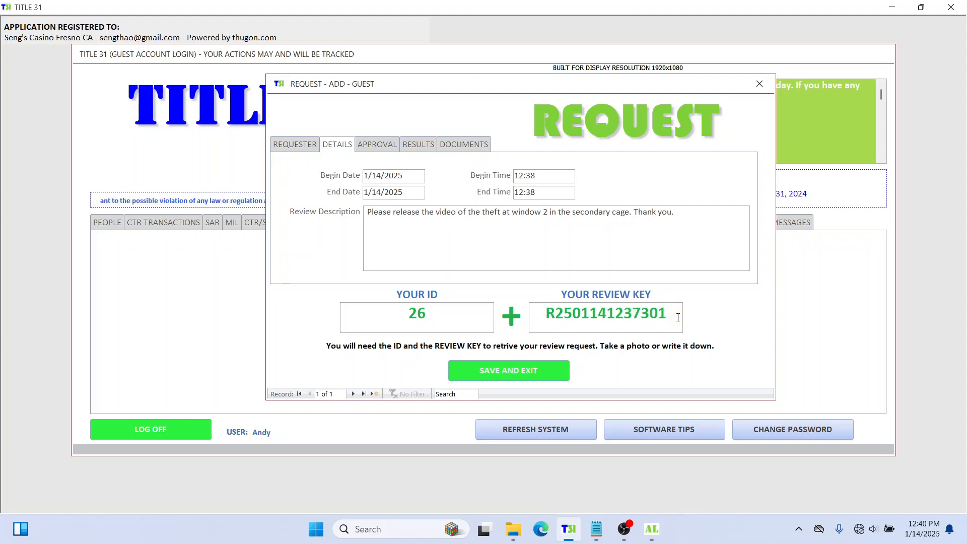
drag(670, 316, 508, 312)
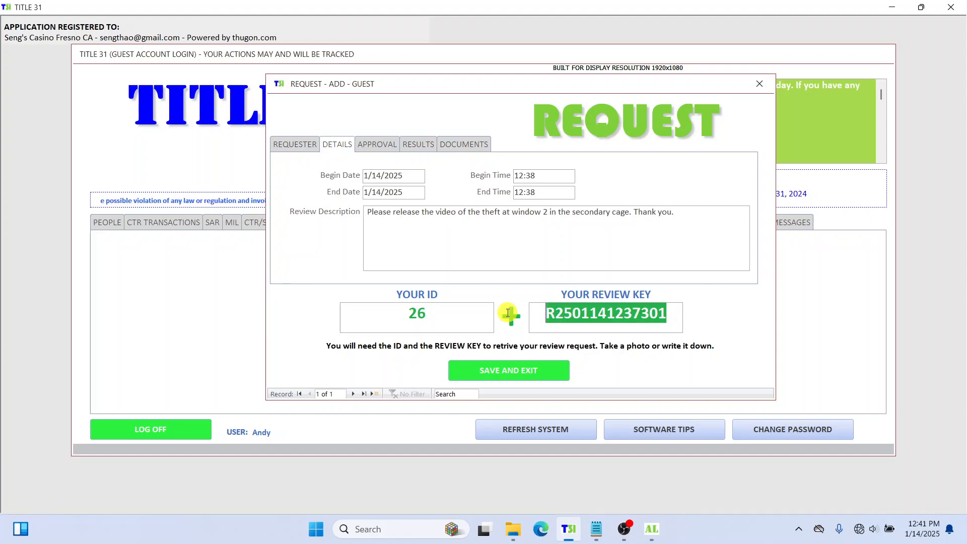
drag(673, 318, 514, 317)
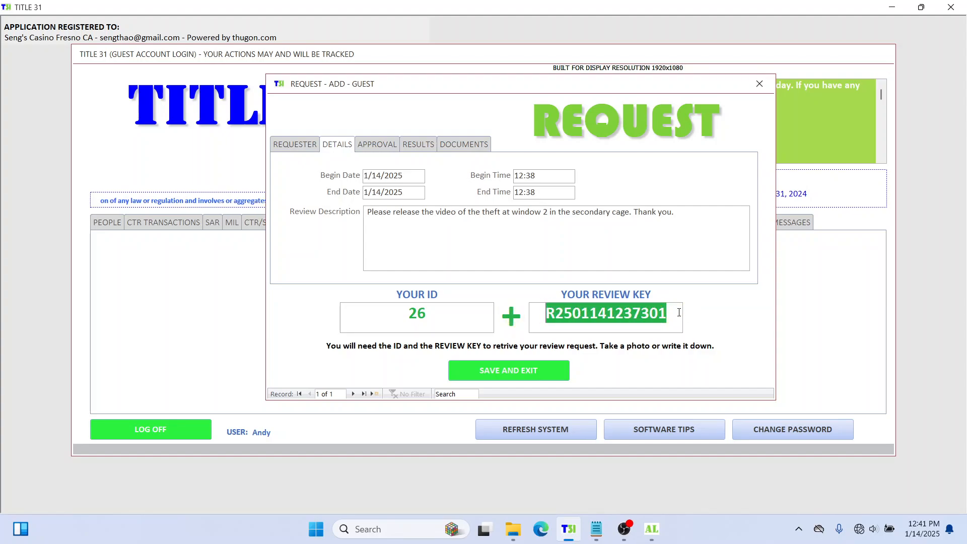
drag(679, 312, 539, 314)
click(694, 313)
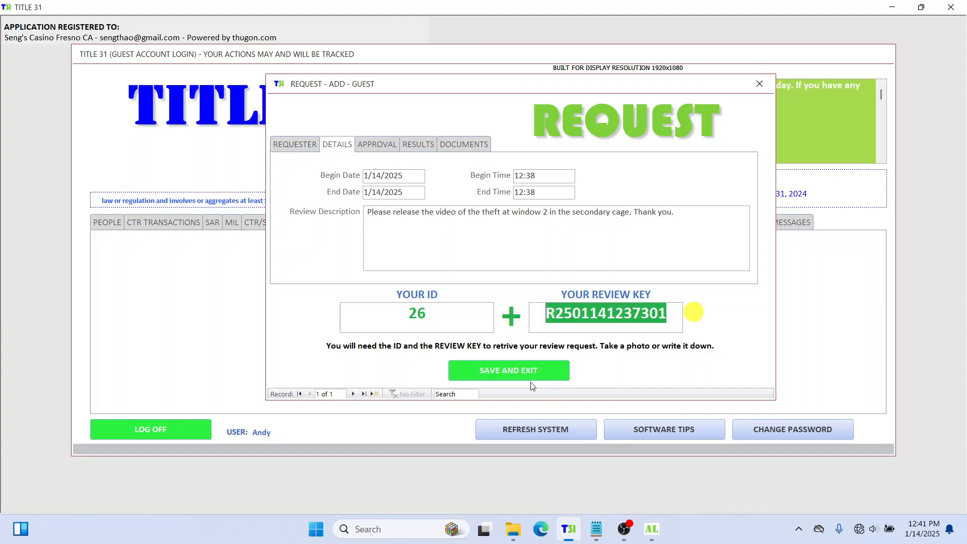
Step: Save and exit the request, dismissing the ID and review-key reminder alert
click(514, 367)
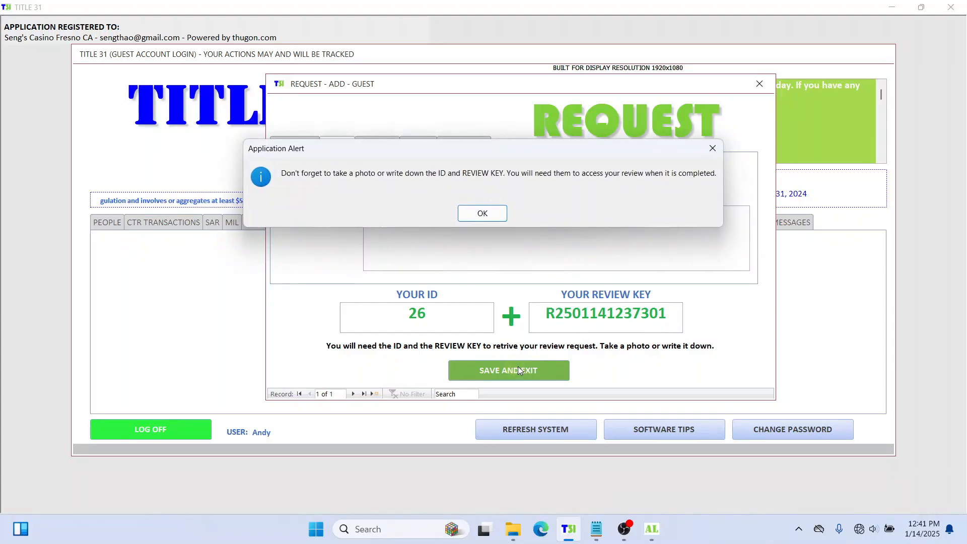
click(480, 213)
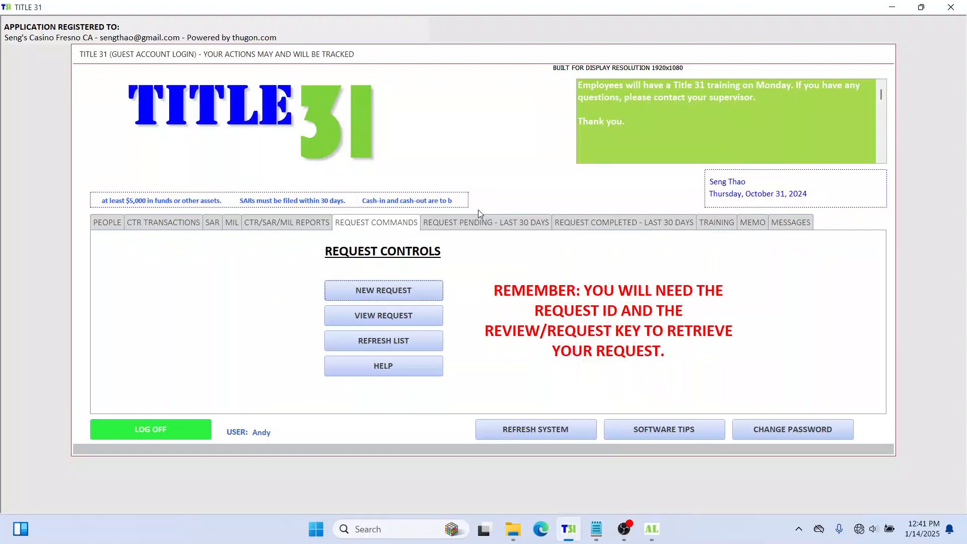
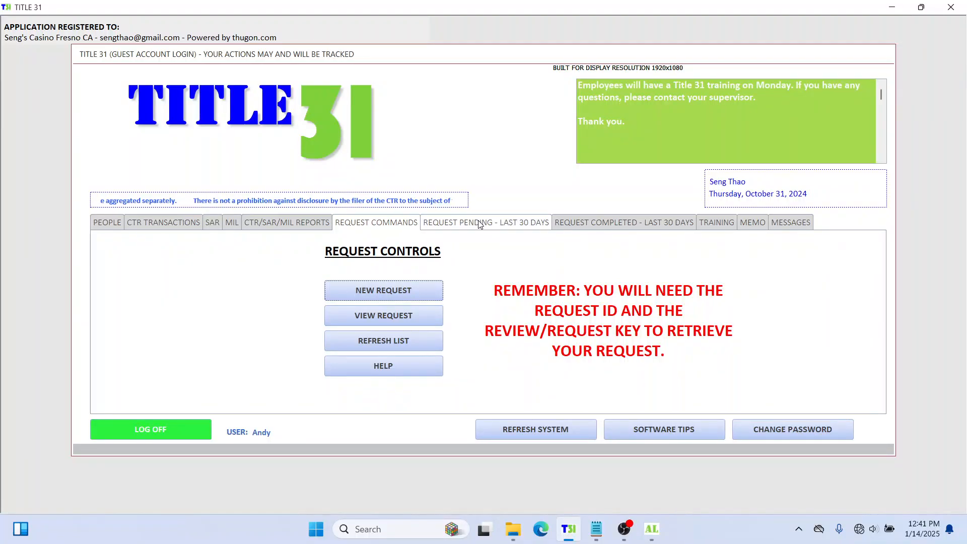
Step: Review the guest pending-requests list, checking requester, department and status
click(478, 225)
click(558, 431)
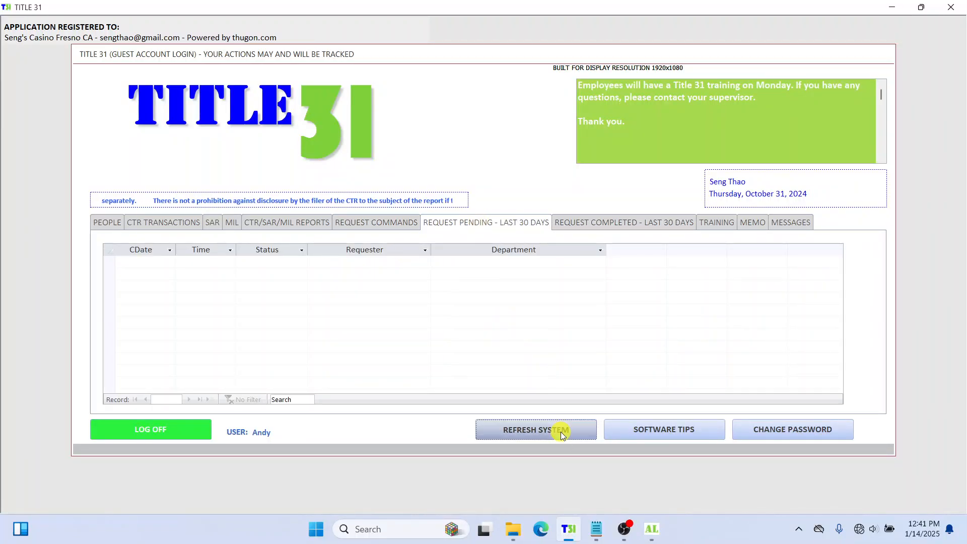
click(383, 222)
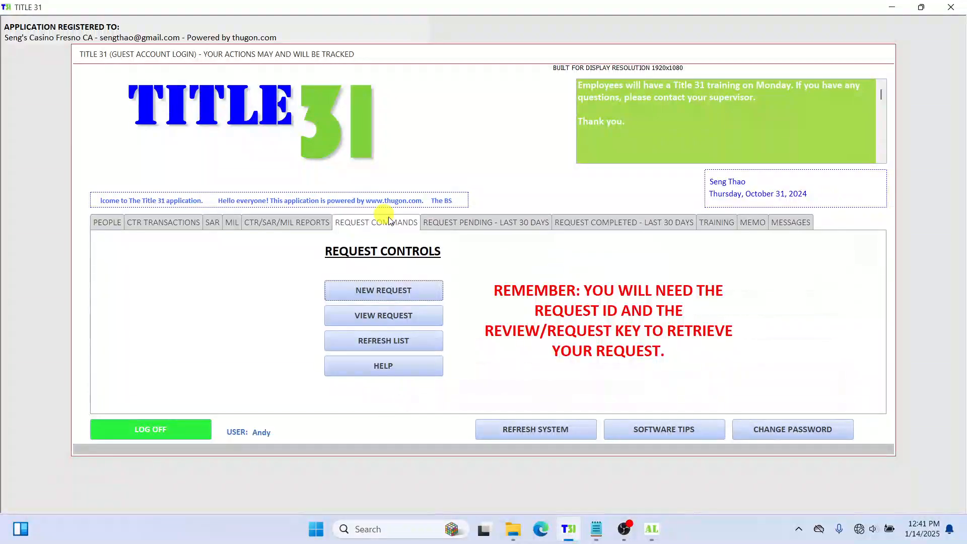
click(458, 225)
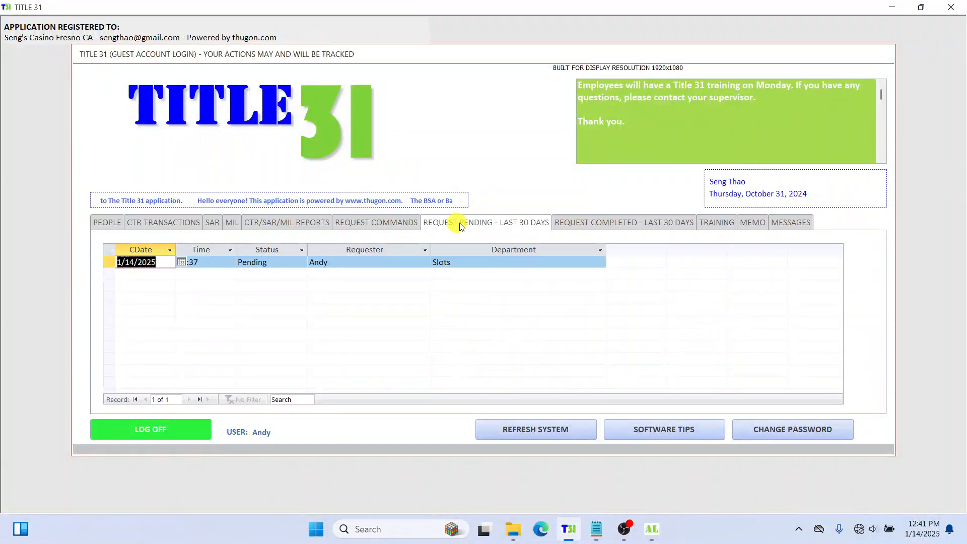
click(376, 264)
click(459, 263)
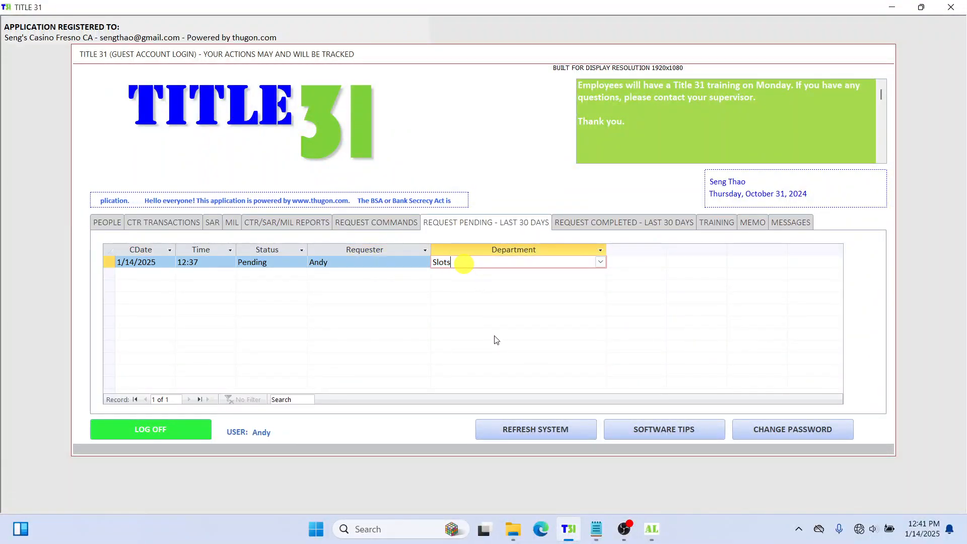
click(270, 262)
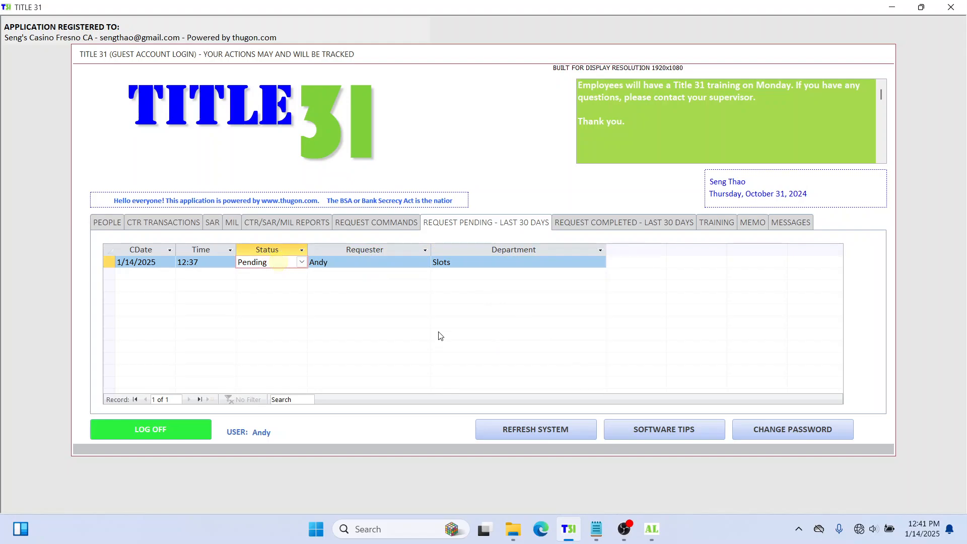
click(382, 225)
click(476, 224)
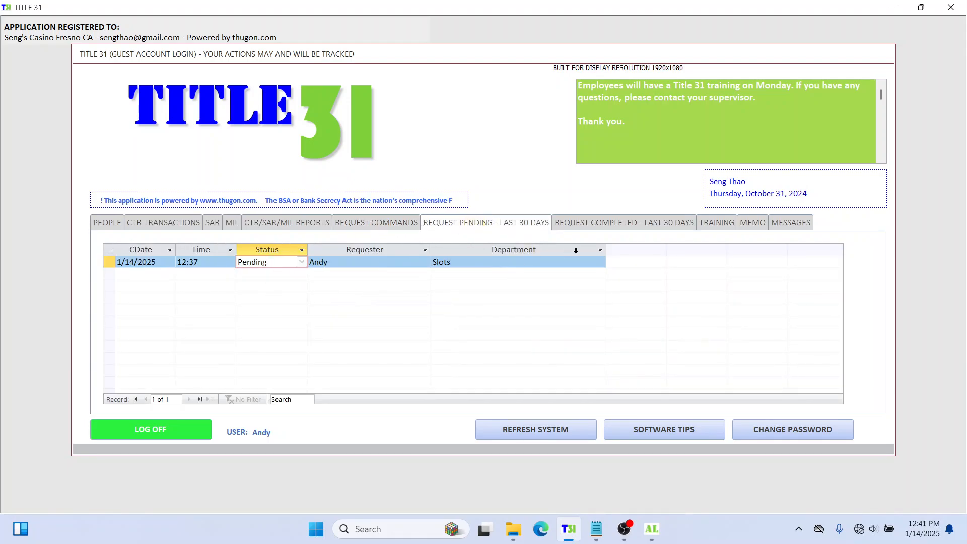
Step: Check the completed requests, then start and cancel a request-ID lookup
click(598, 226)
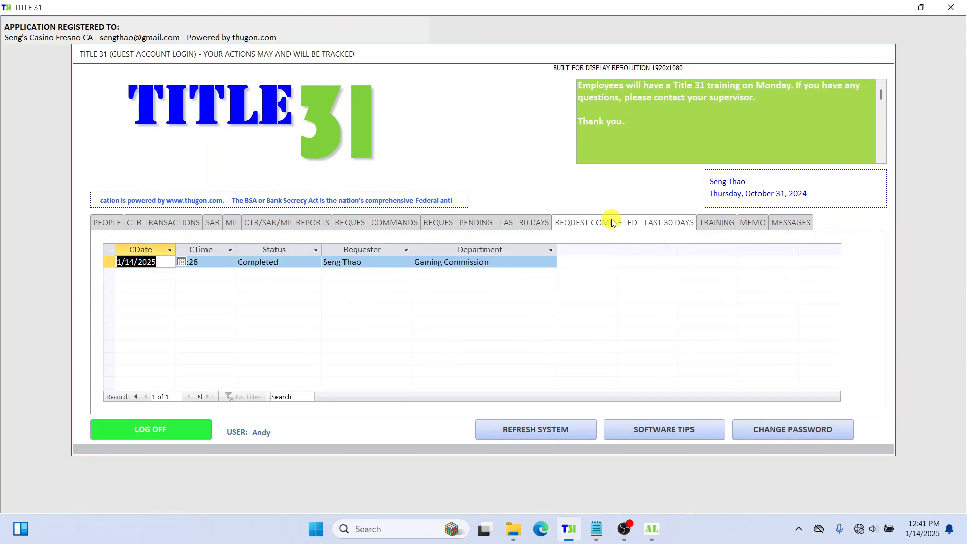
click(522, 225)
click(385, 223)
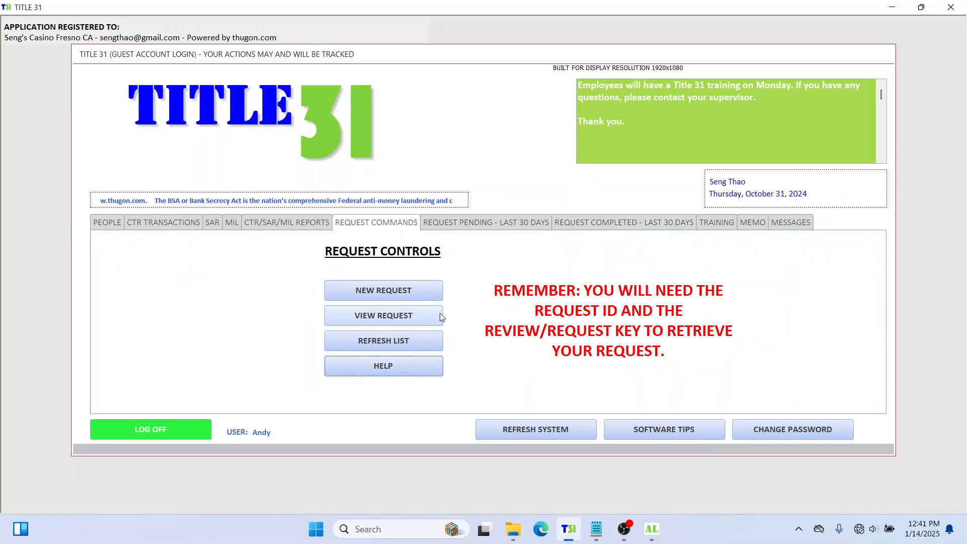
click(400, 316)
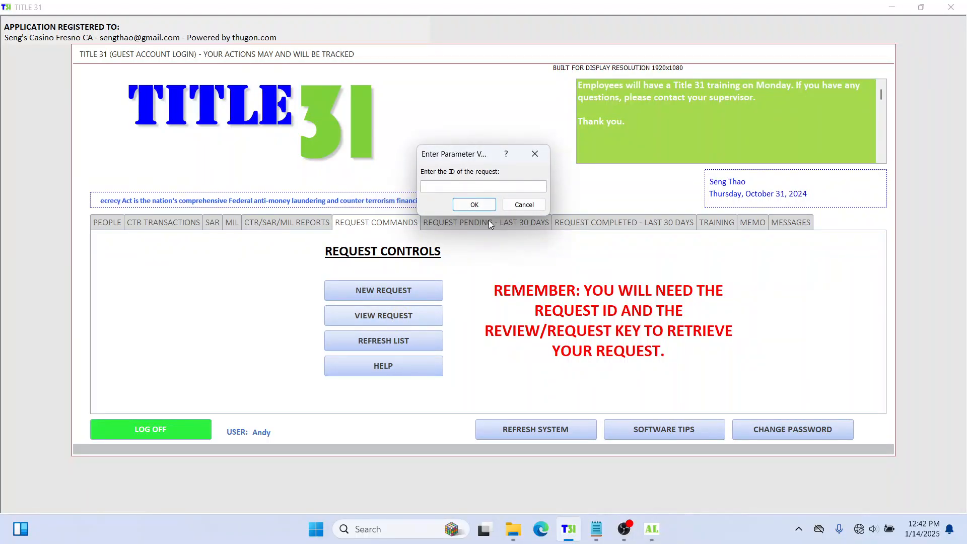
click(524, 205)
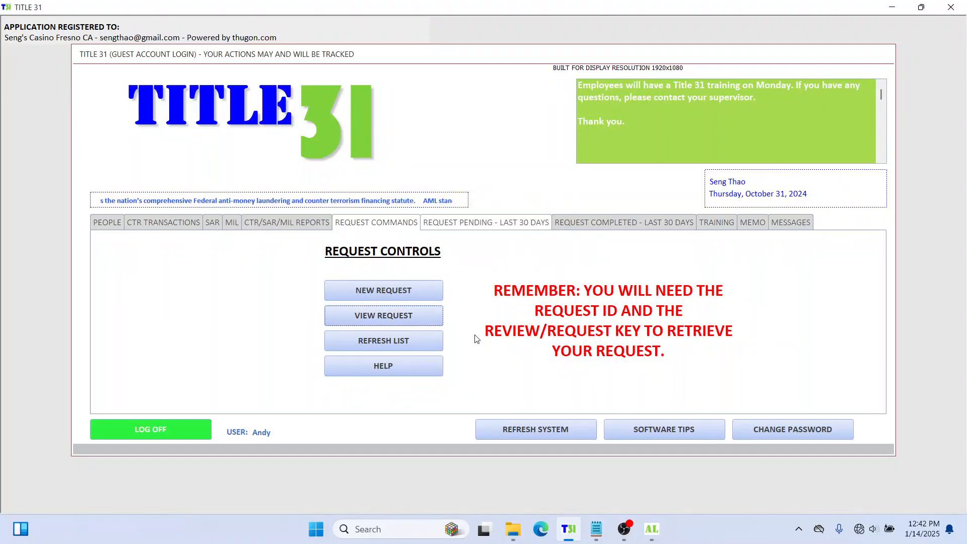
Step: Log off and leave guest mode
click(178, 424)
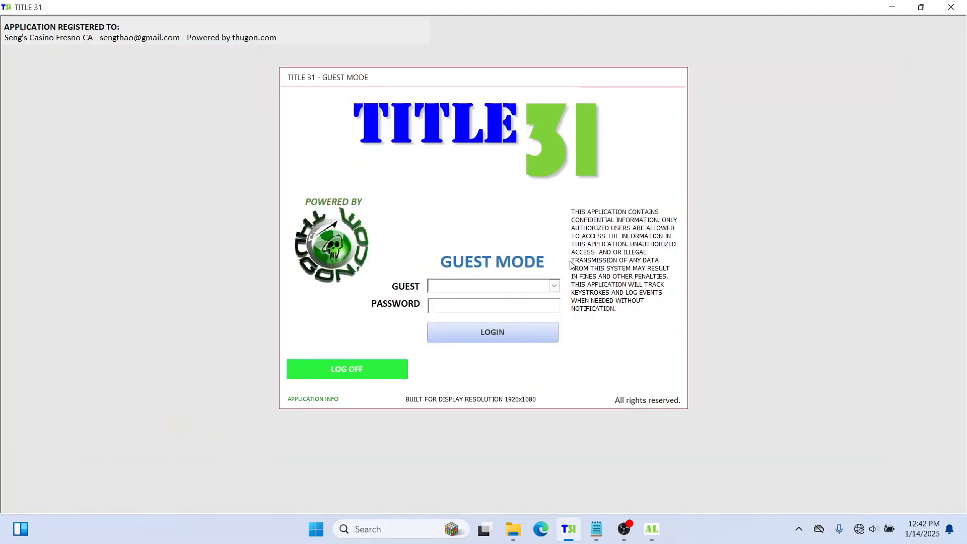
click(374, 367)
click(485, 211)
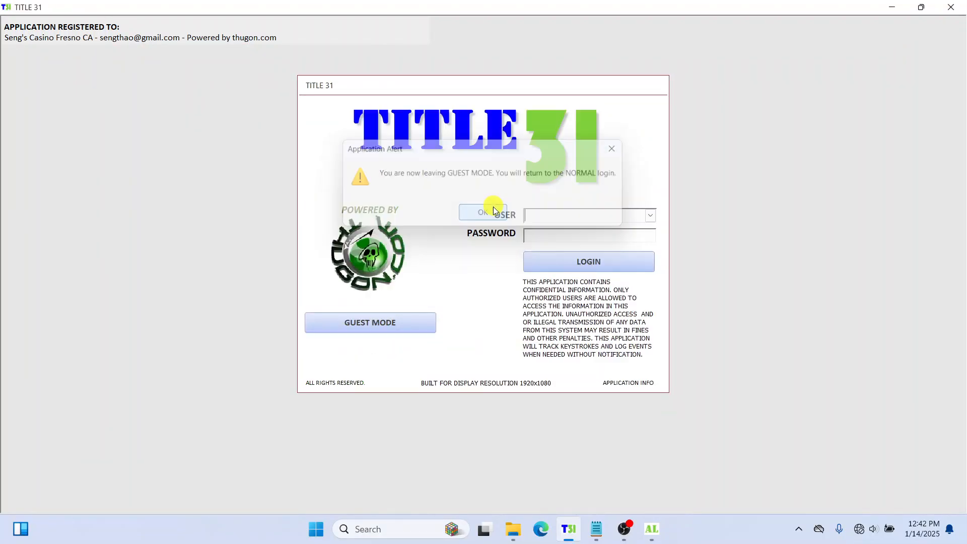
Step: Sign in as the System user with its password
click(650, 215)
click(607, 242)
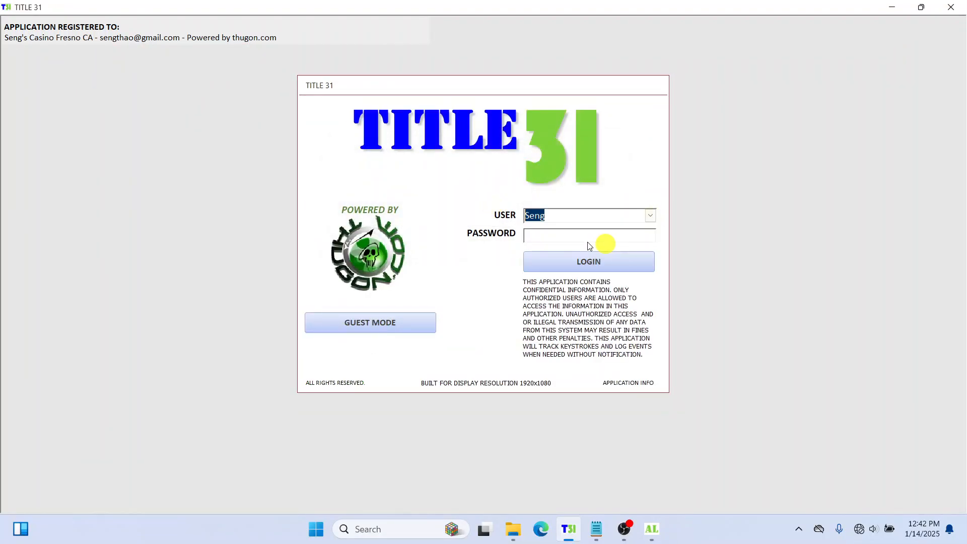
click(588, 235)
click(650, 216)
click(599, 226)
click(579, 238)
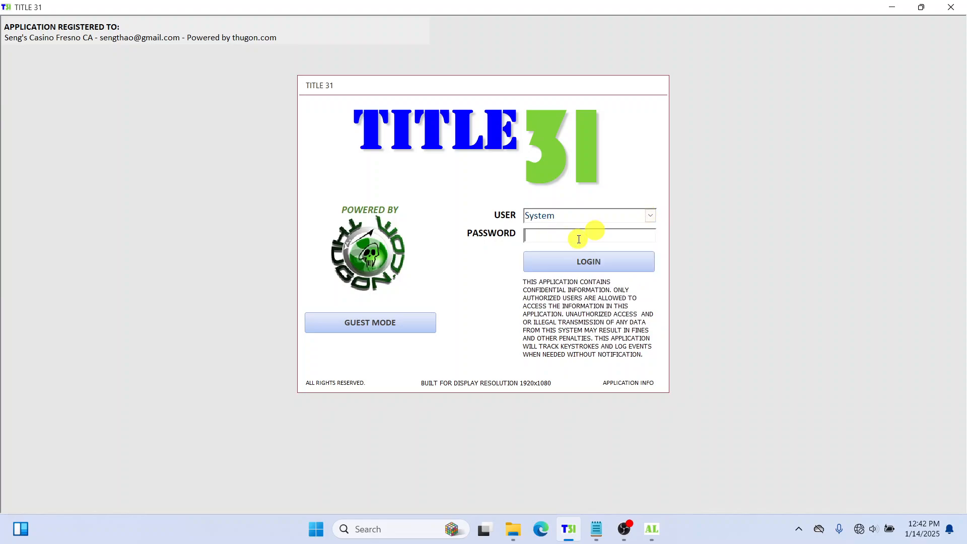
text(****)
click(584, 260)
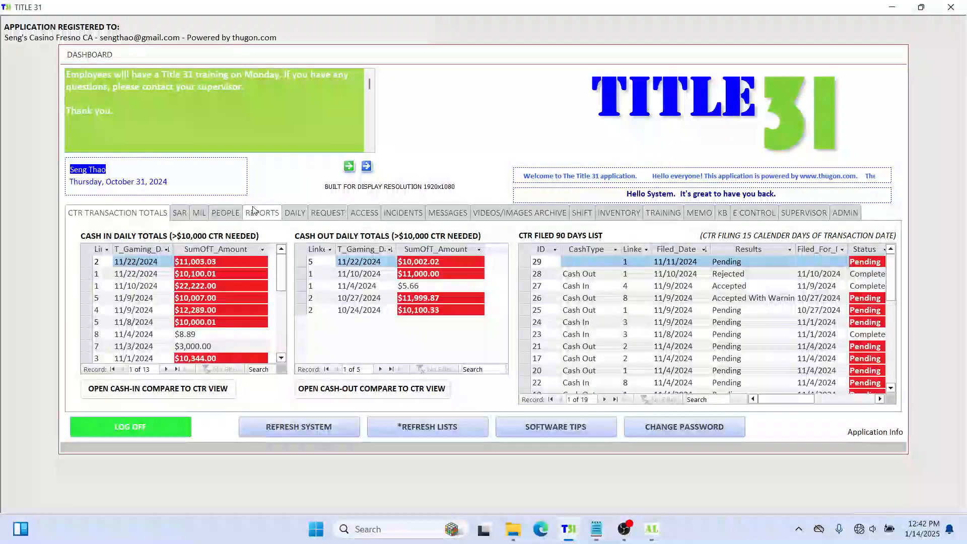
Step: Open pending request 26 from the Request tab for updating
click(328, 213)
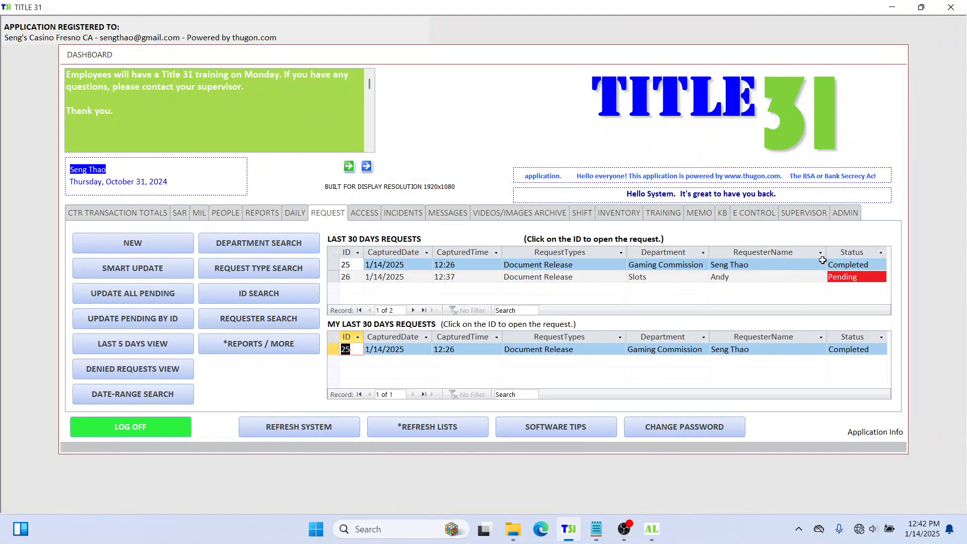
click(831, 276)
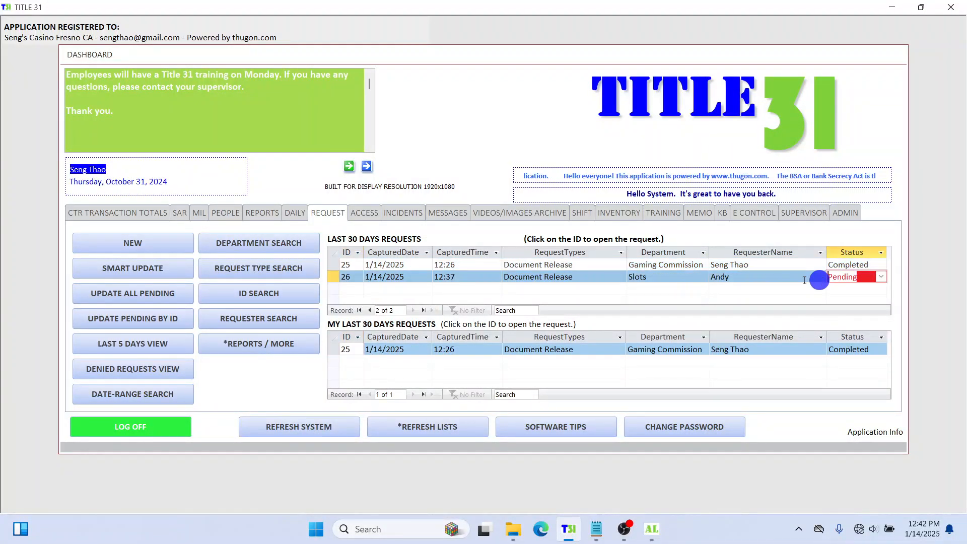
click(720, 278)
click(345, 276)
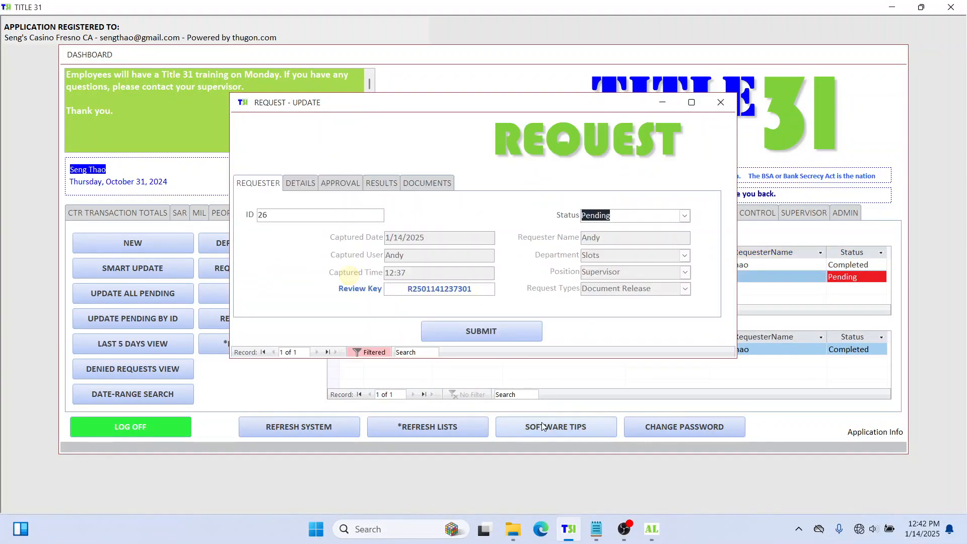
Step: Set surveillance approval to Approved and enter the approver's name as the reason
click(300, 183)
click(336, 183)
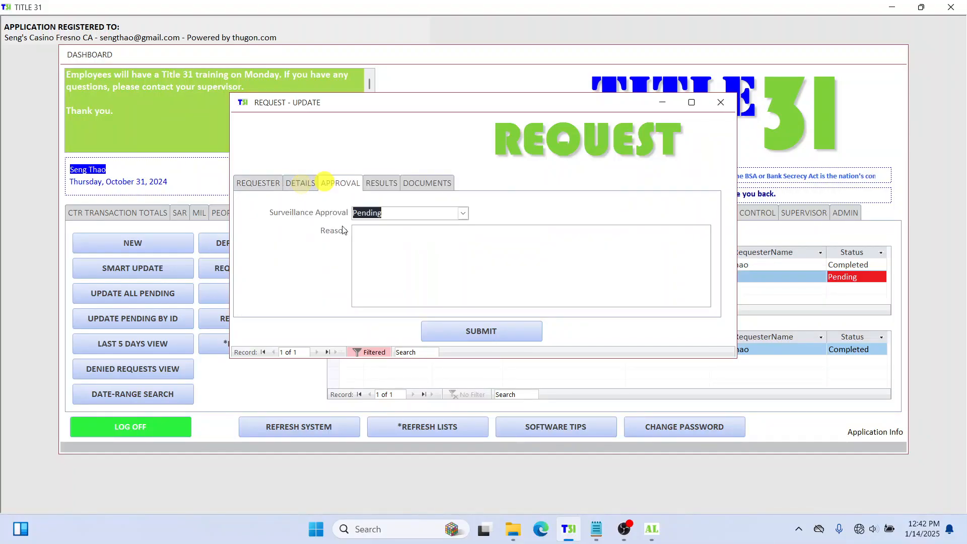
click(462, 215)
click(422, 228)
click(421, 240)
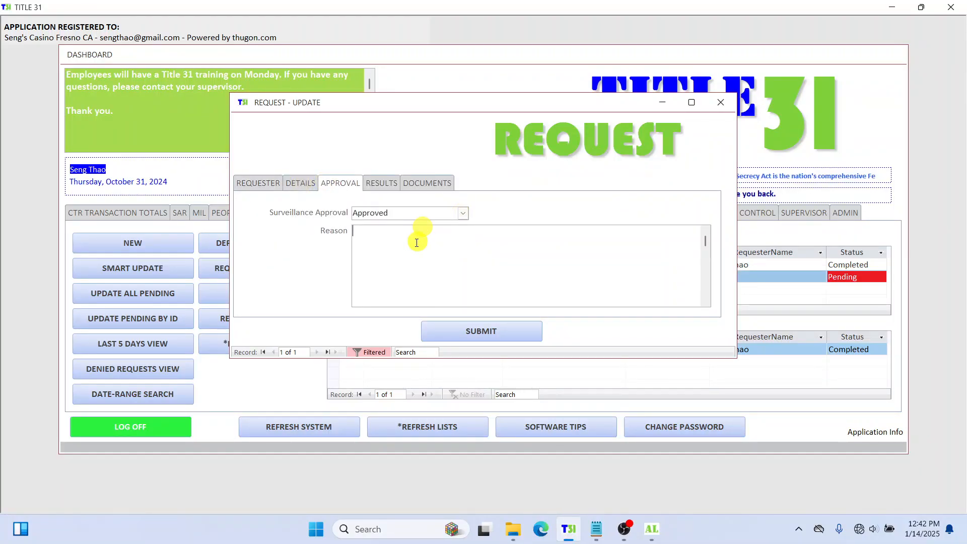
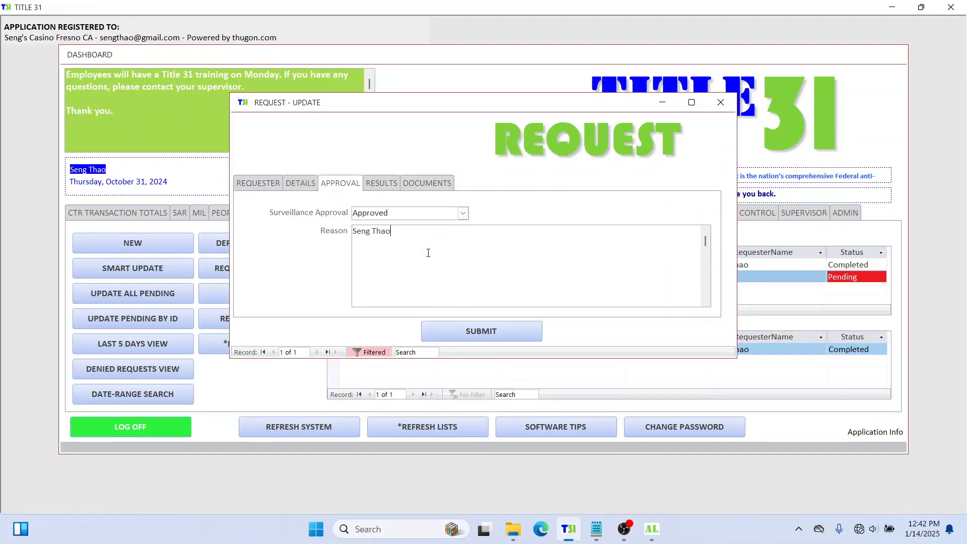
Step: Set the review completed date to 1/14/2025, time 12:42, and hours spent 1
click(381, 183)
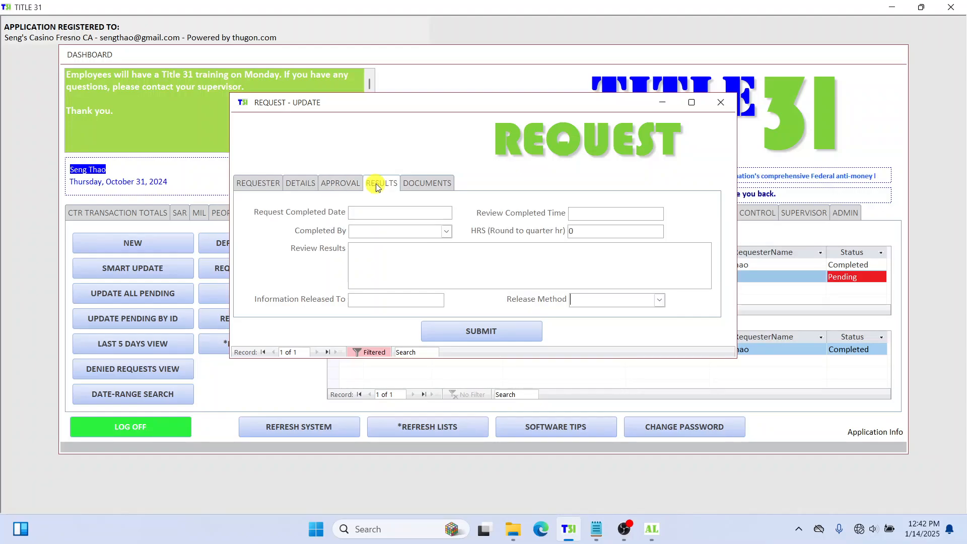
click(438, 212)
click(459, 216)
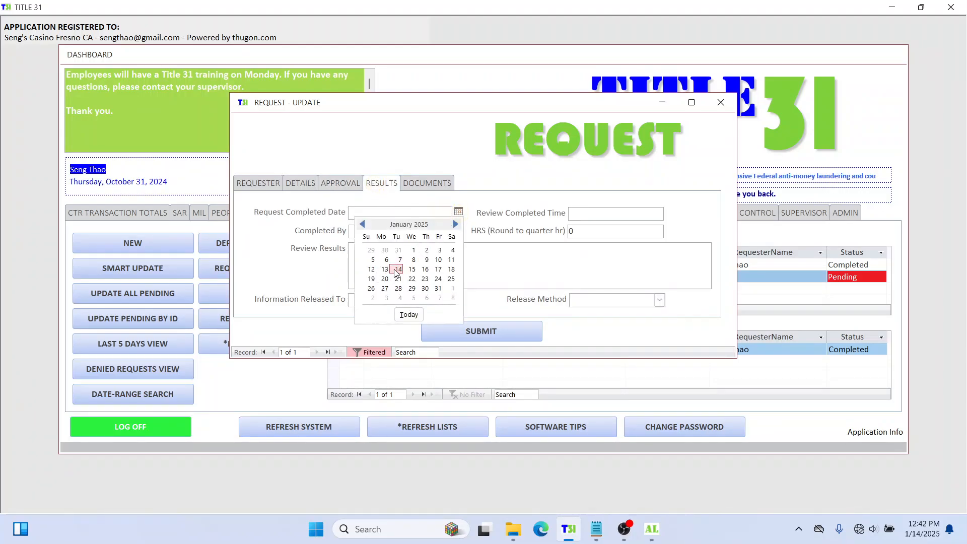
click(391, 269)
click(580, 215)
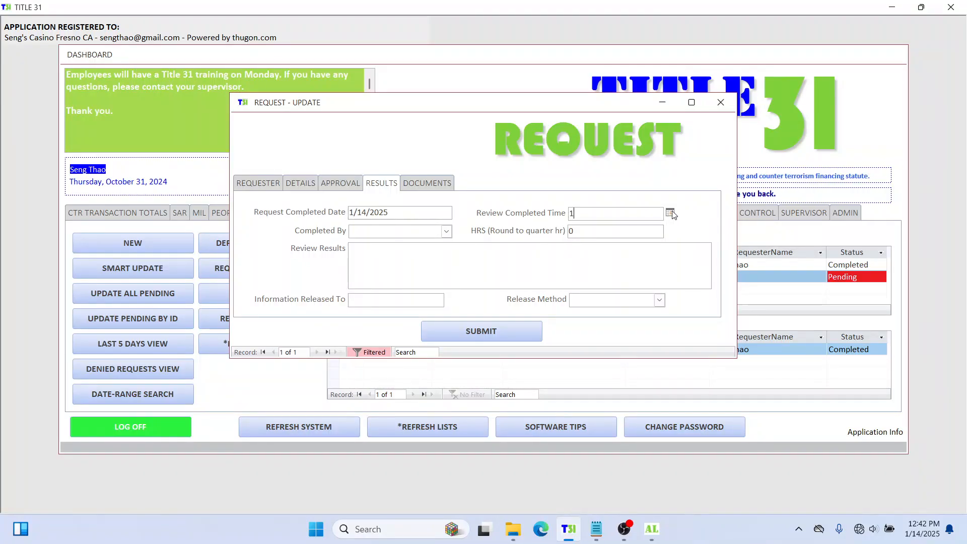
text(12:42)
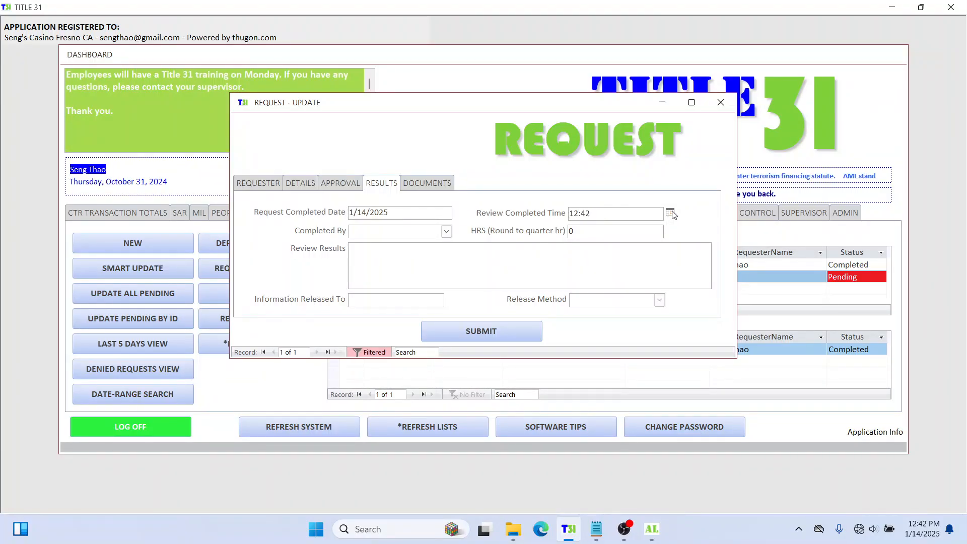
click(591, 235)
click(531, 237)
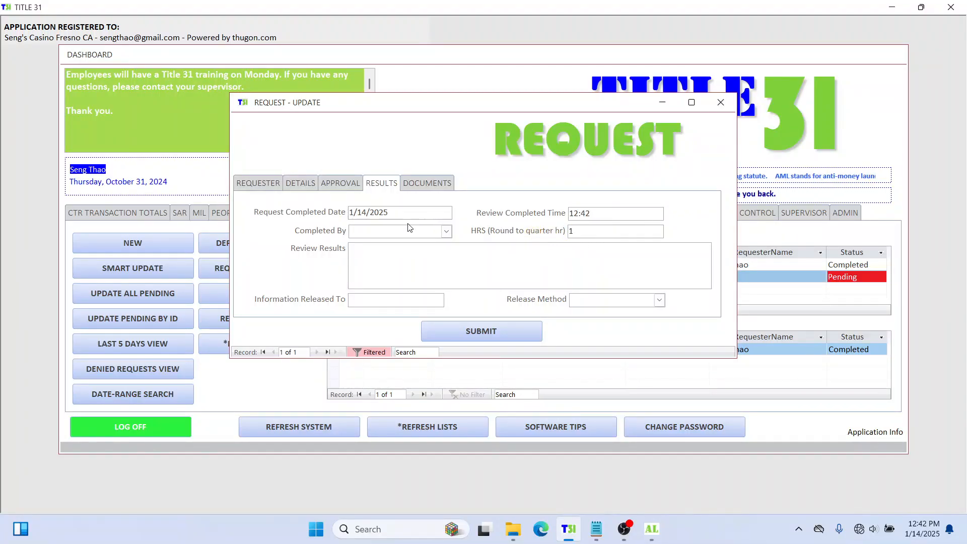
text(1)
Step: Choose who completed the review and enter the results 'Added to the customer profile.'
click(446, 232)
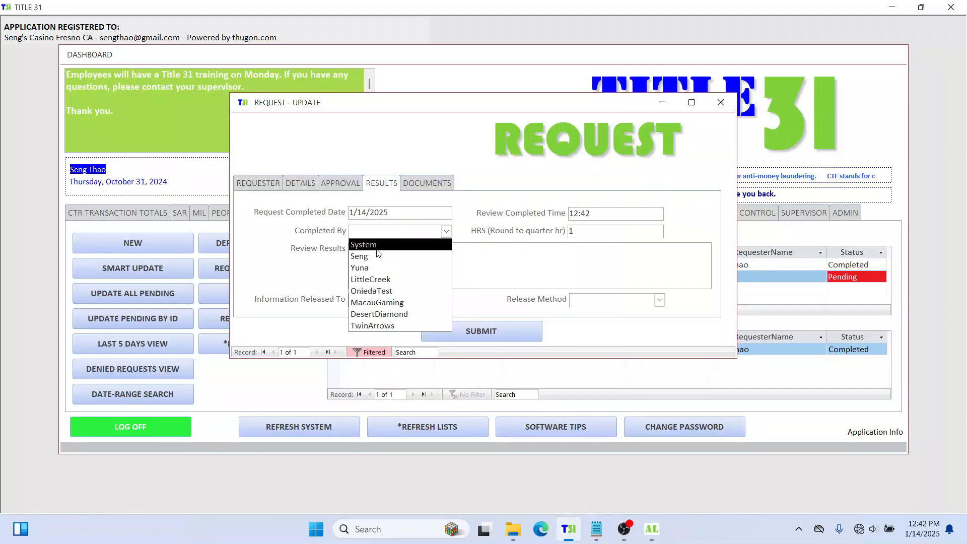
click(378, 256)
click(391, 254)
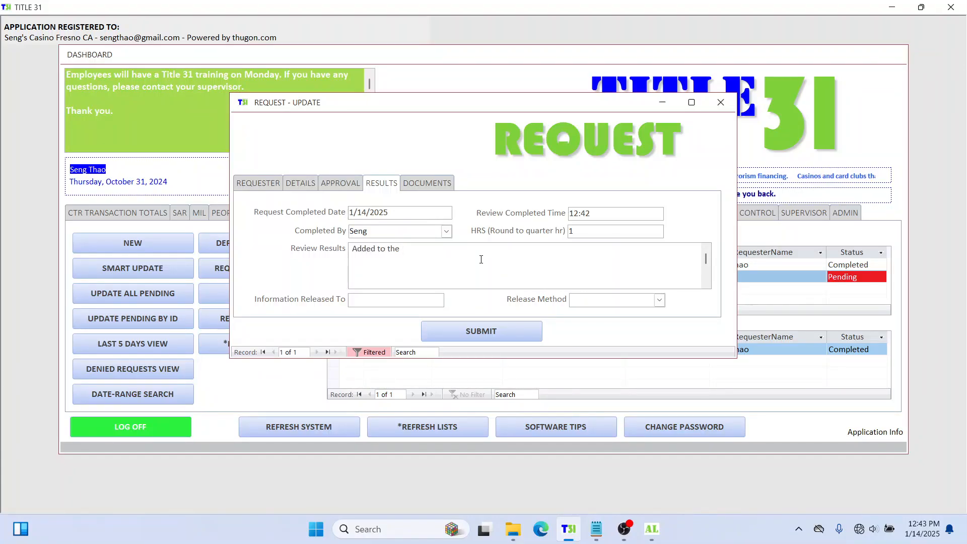
text(stomer profile.)
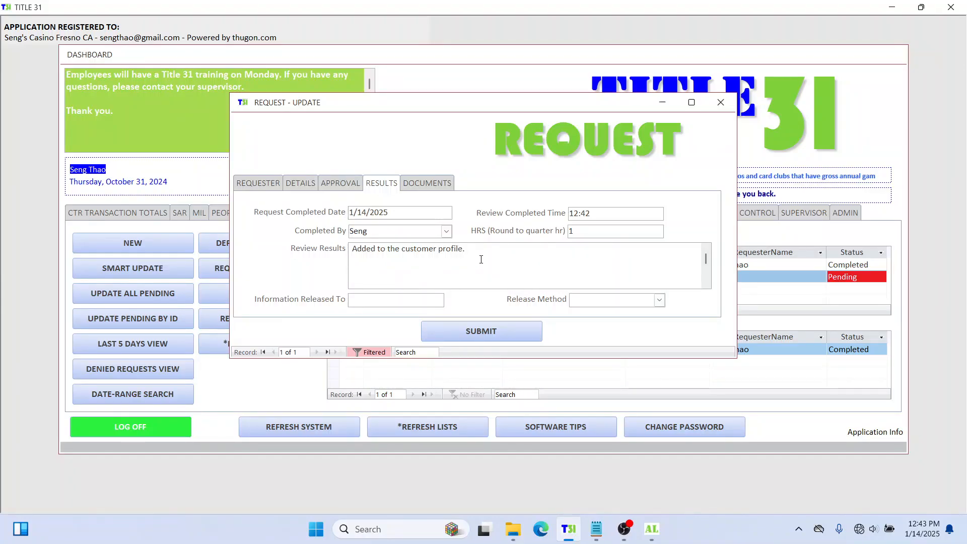
Step: Record the information as released to the requester, with Email as the release method
click(395, 303)
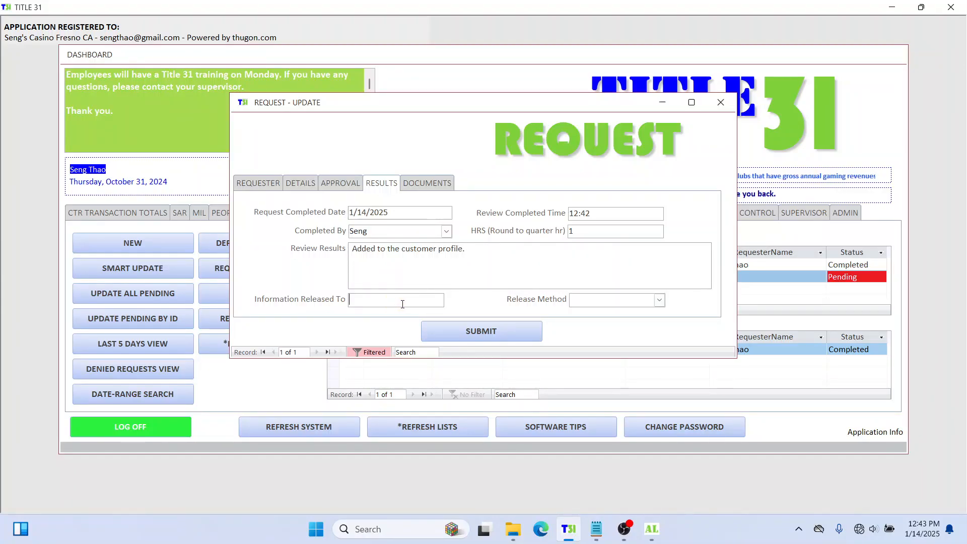
text(Andy)
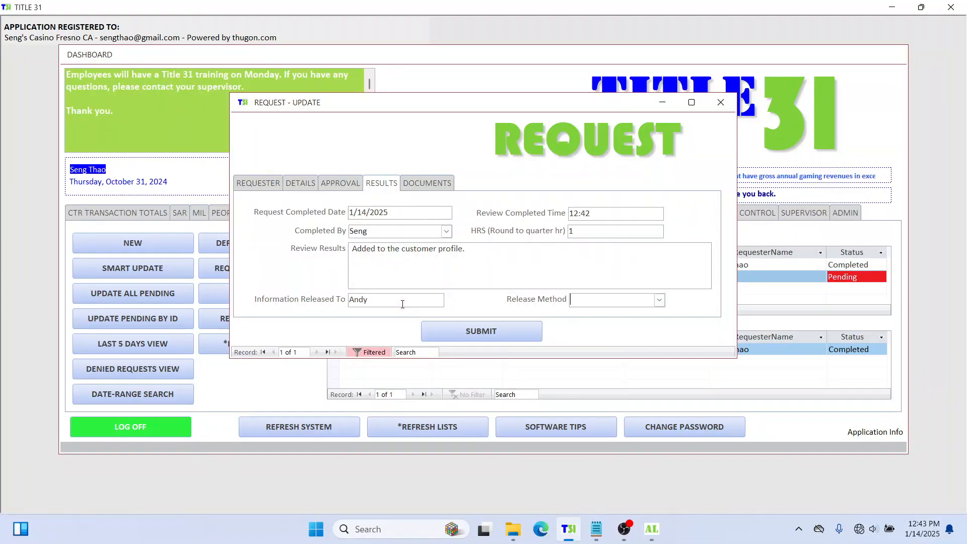
click(660, 300)
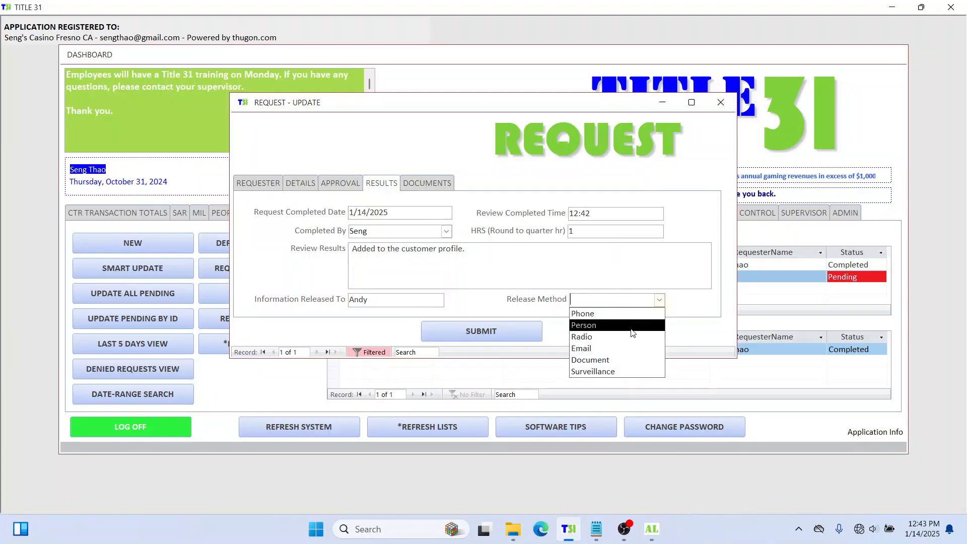
click(625, 348)
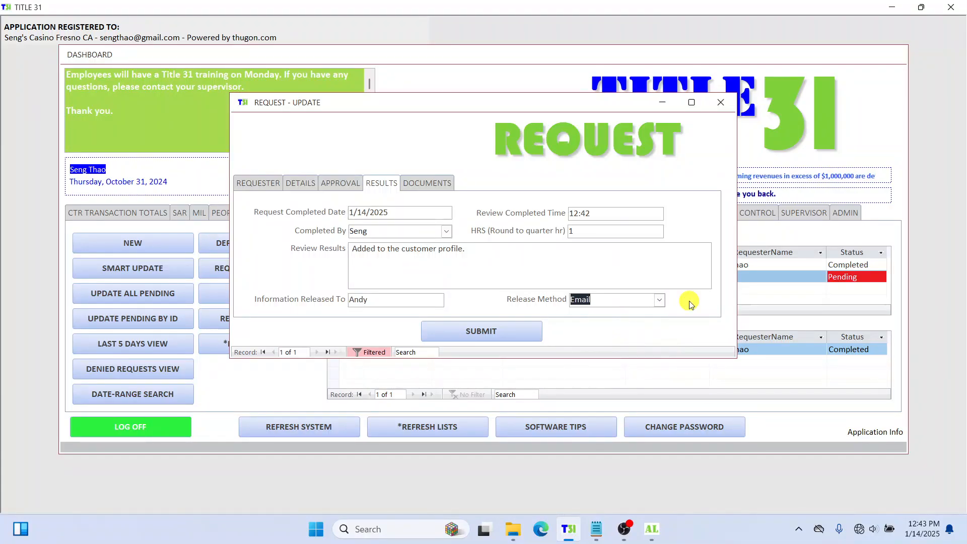
click(427, 183)
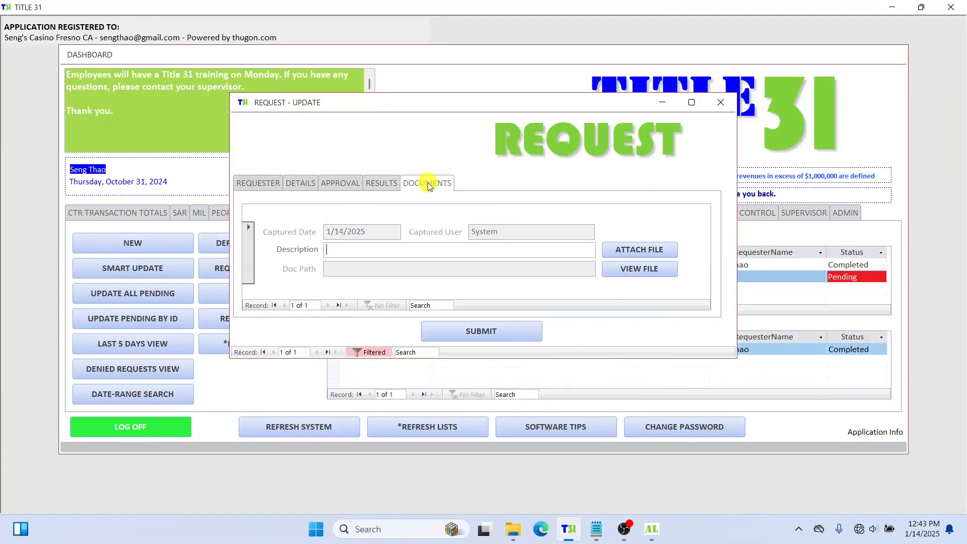
Step: Describe the new document as 'Copy of video.' and browse to the Videos folder
click(367, 252)
text(Copy of video.)
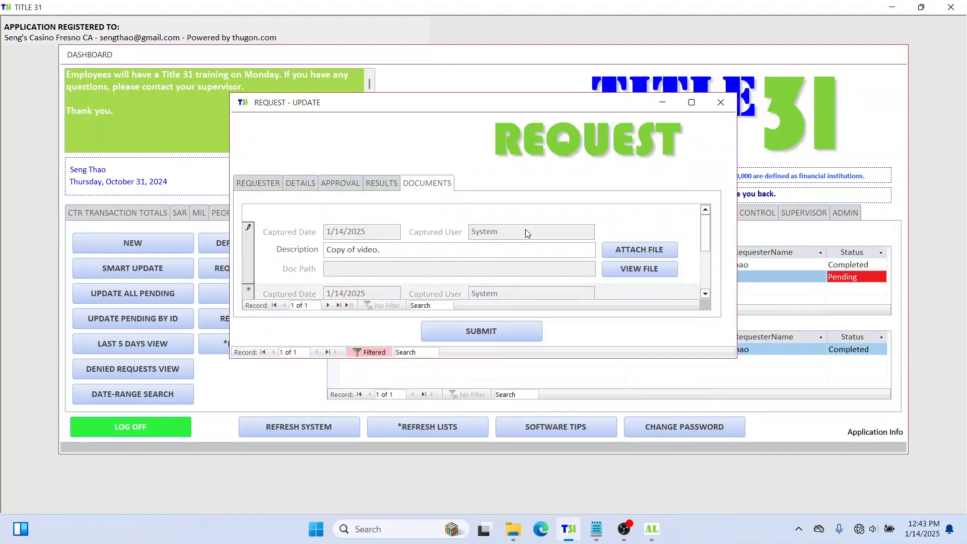
click(627, 248)
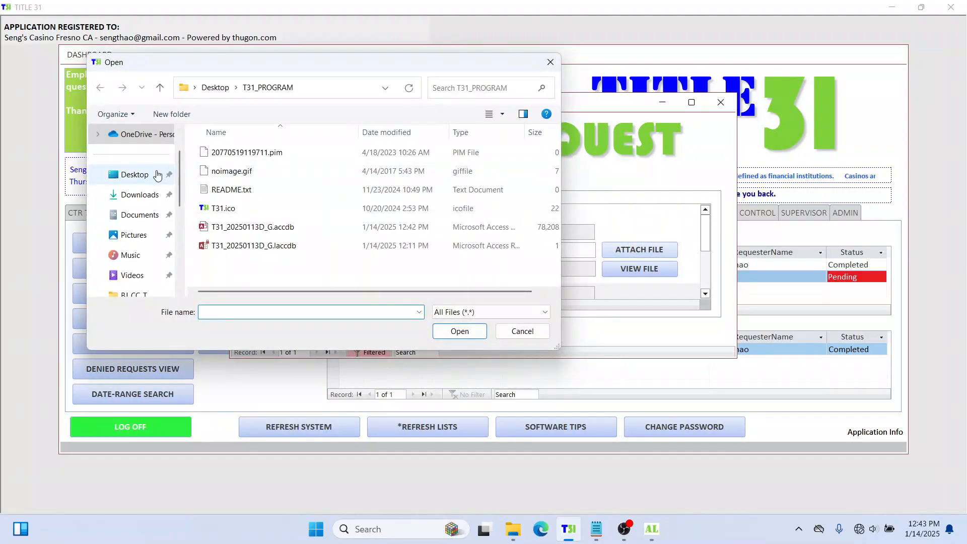
click(132, 275)
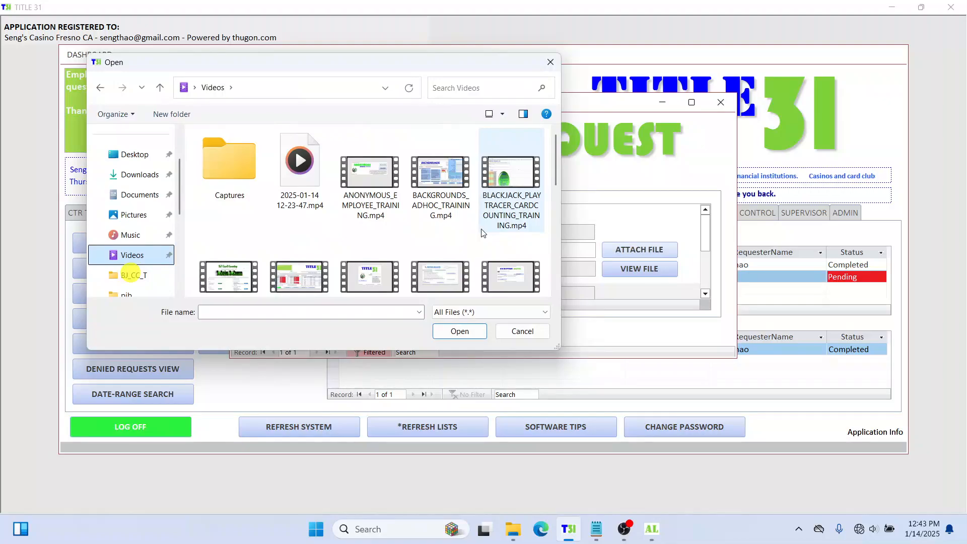
scroll(412, 233, down, 5)
scroll(412, 233, up, 3)
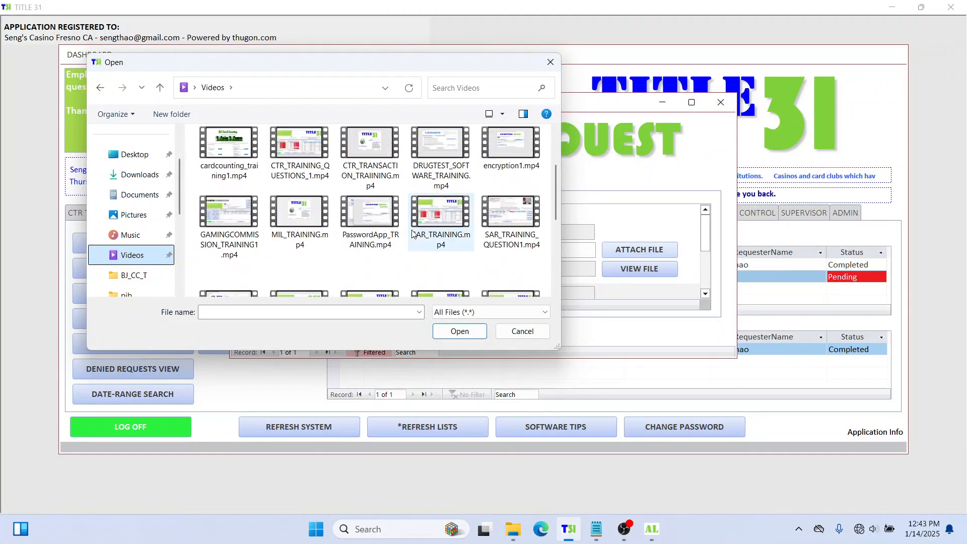
scroll(412, 233, up, 2)
scroll(412, 233, down, 1)
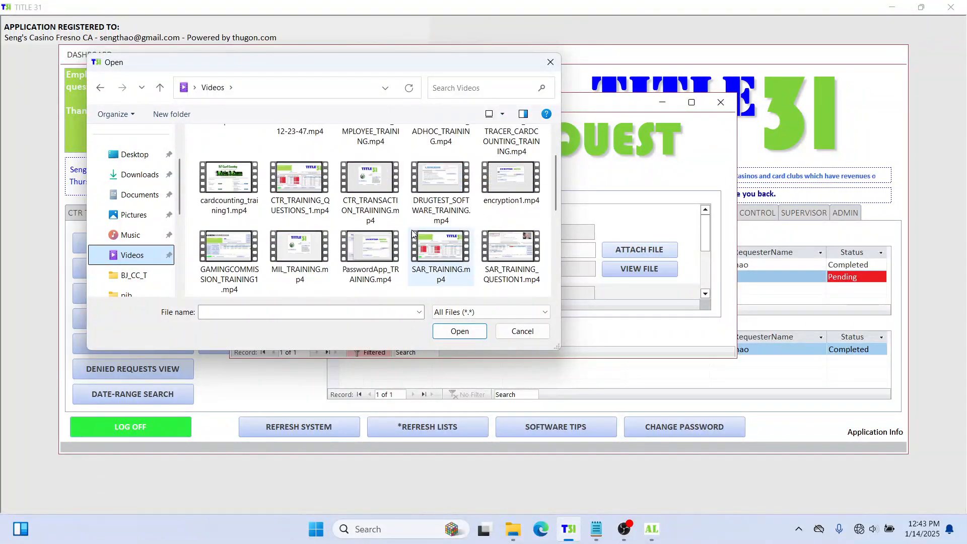
scroll(422, 264, up, 1)
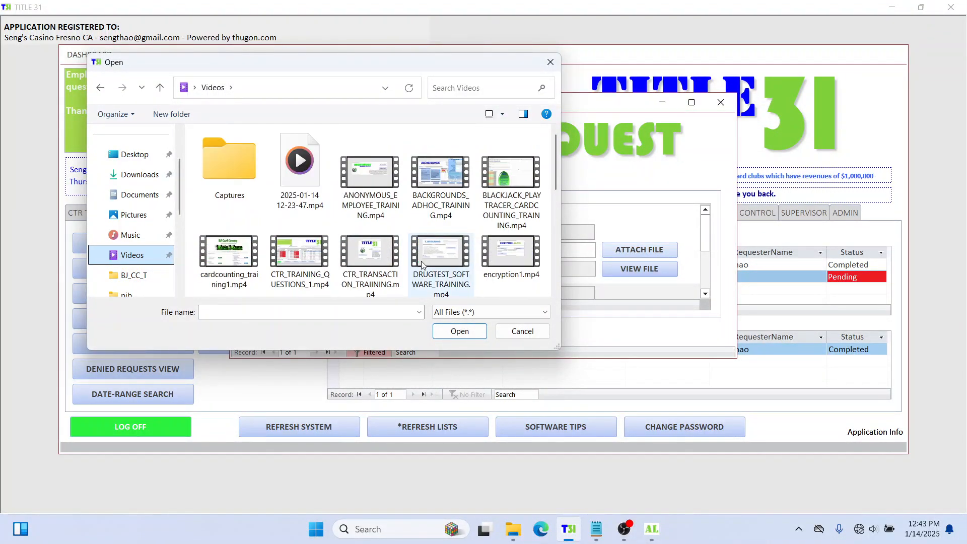
Step: Attach DRUGTEST_SOFTWARE_TRAINING.mp4 and play it to confirm it works
click(439, 260)
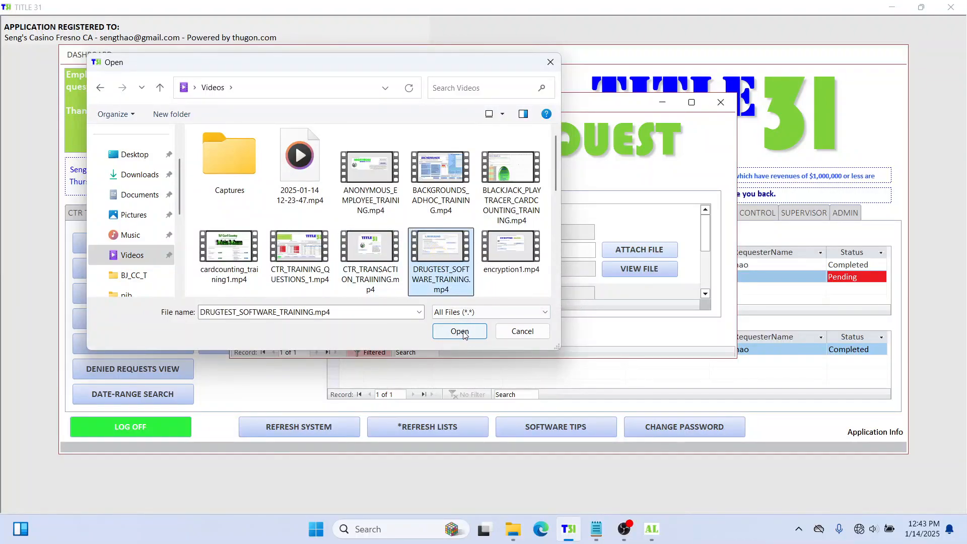
click(459, 332)
click(647, 267)
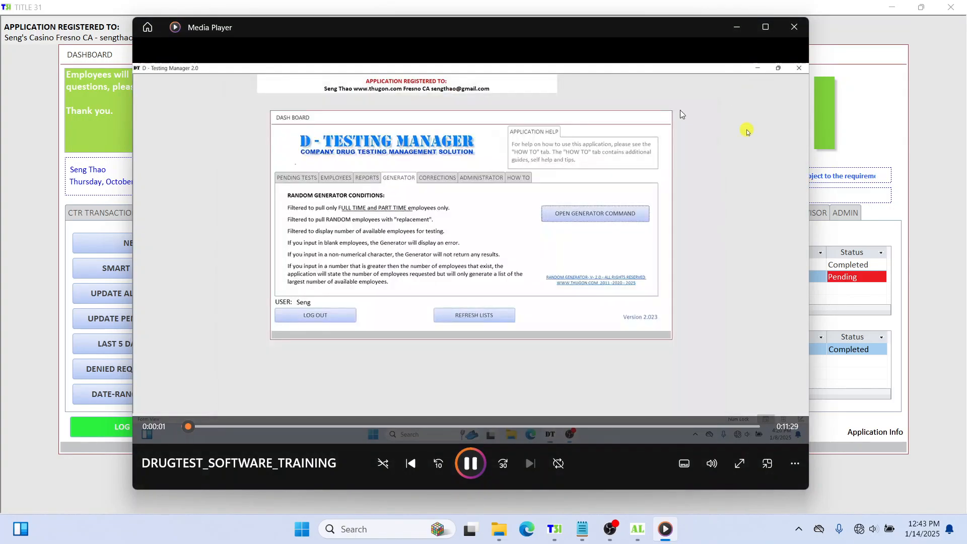
click(794, 27)
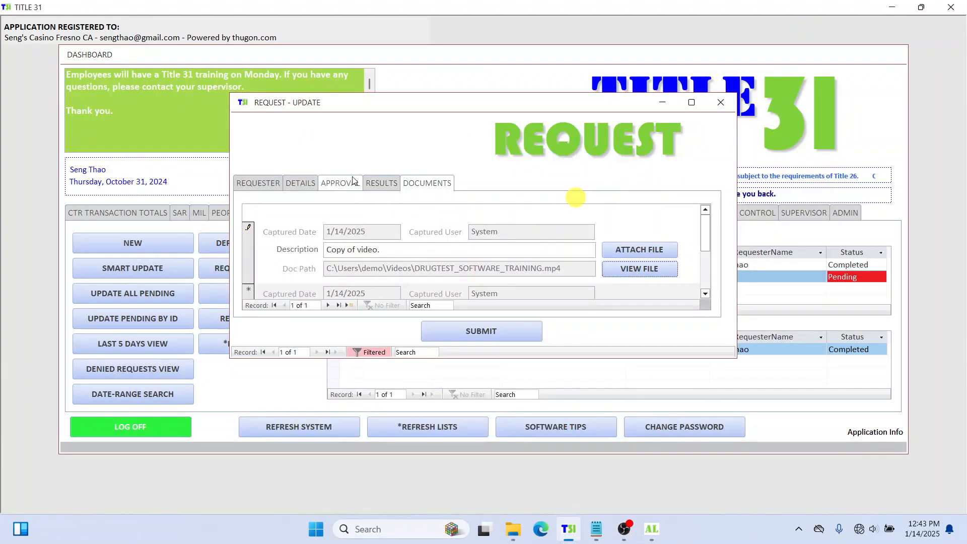
Step: Set request 26's status to Completed, select its review key, and submit it
click(262, 183)
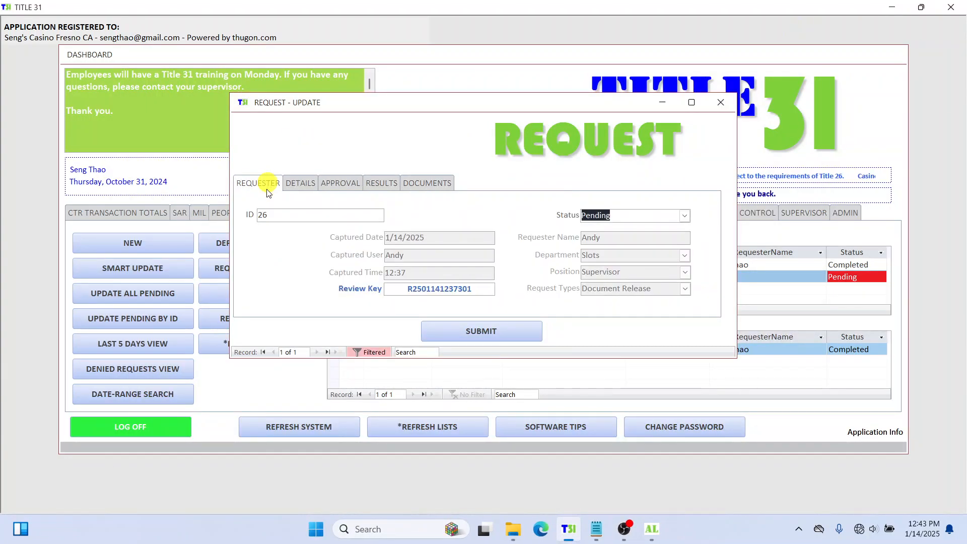
click(684, 215)
click(643, 240)
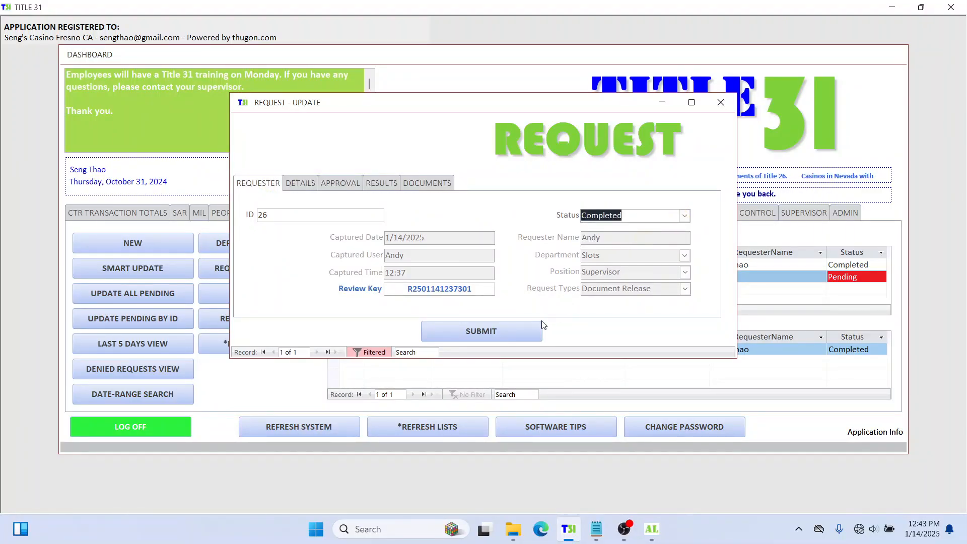
click(464, 332)
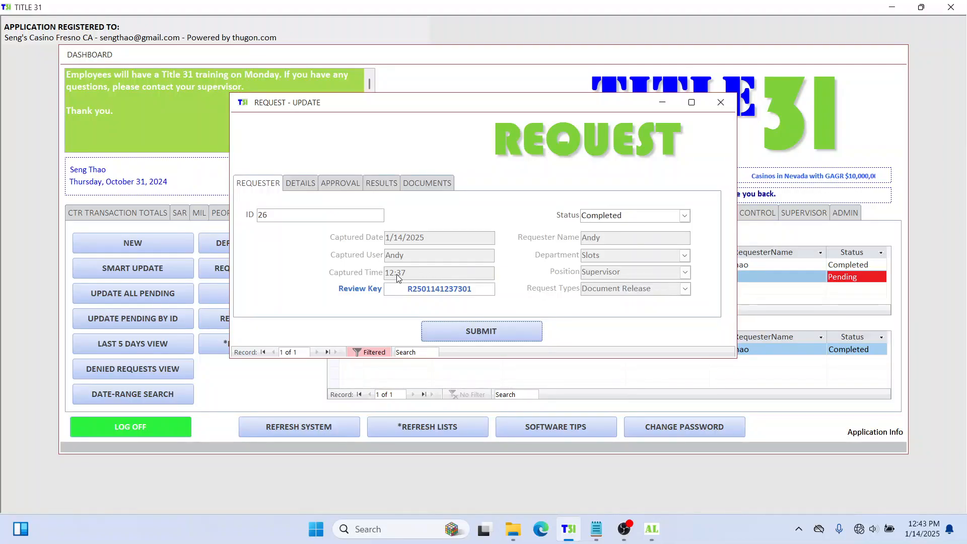
click(400, 257)
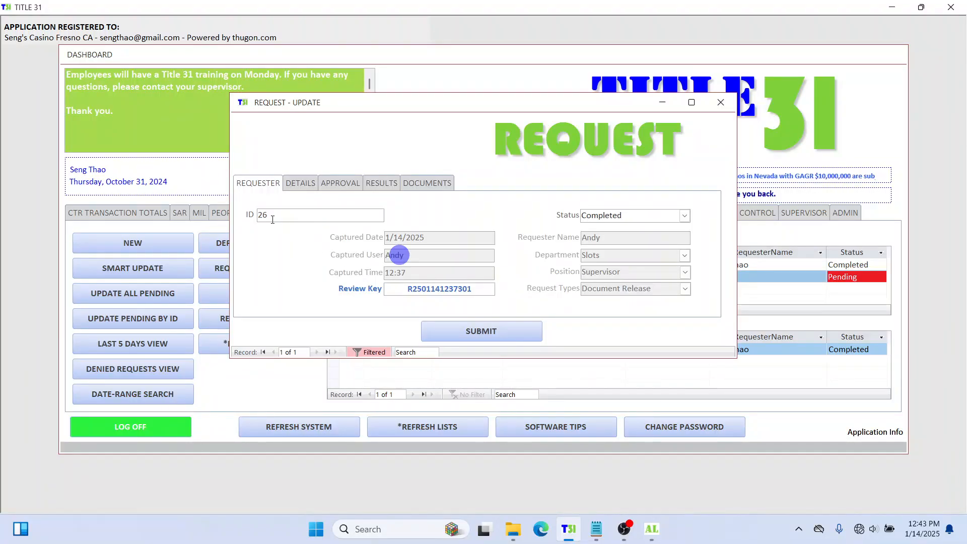
click(262, 220)
double_click(398, 289)
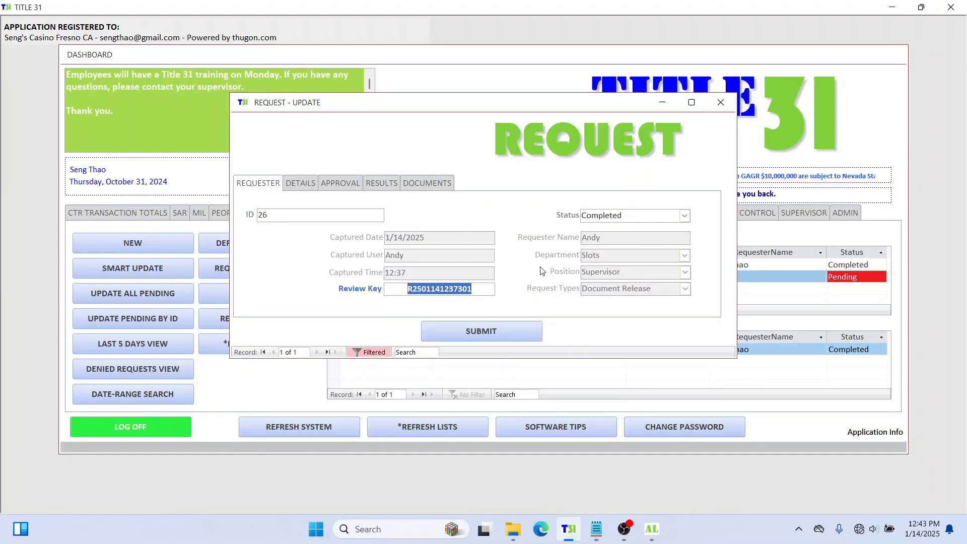
click(512, 331)
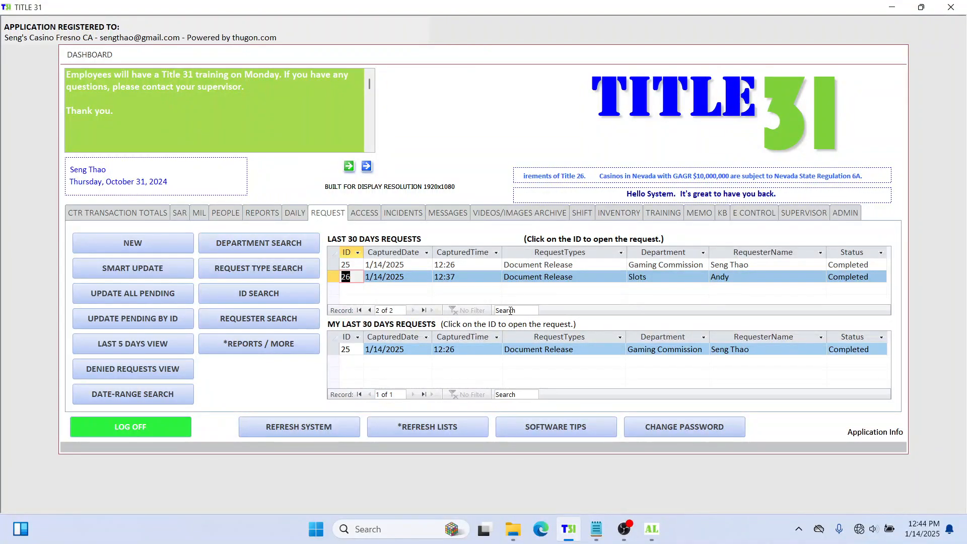
Step: Inspect requests 25 and 26 in the recent list, then log off the dashboard
click(858, 266)
click(621, 275)
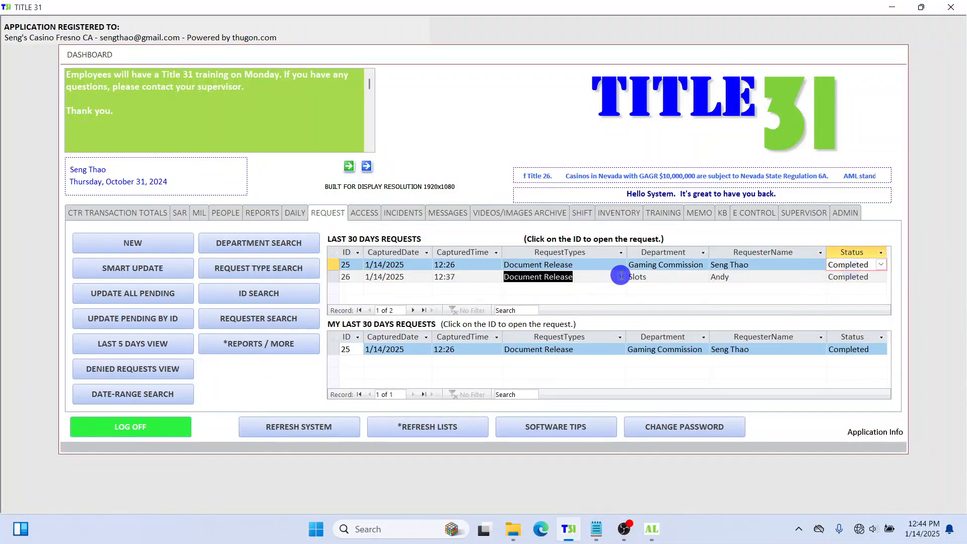
click(876, 282)
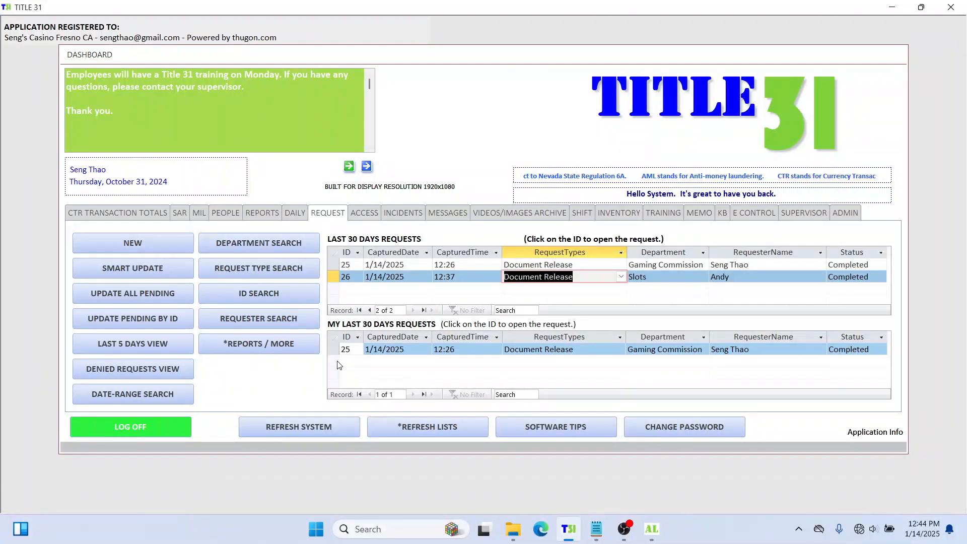
click(514, 202)
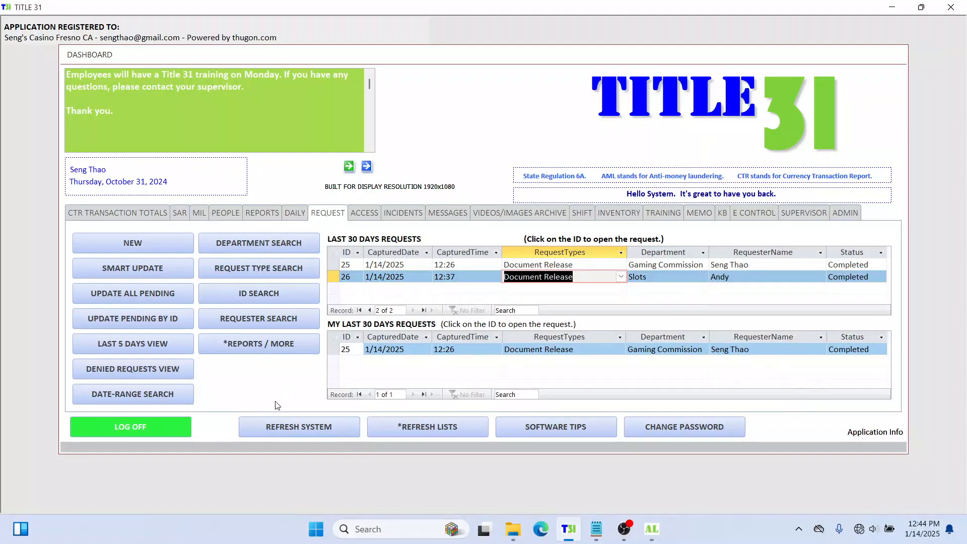
click(169, 426)
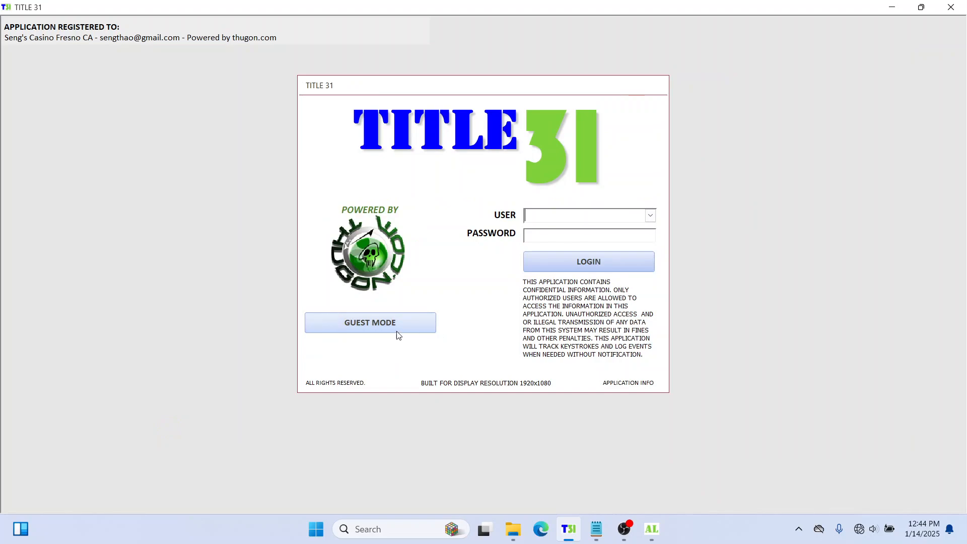
Step: Enter guest mode and sign in with the requester's guest account and password
click(348, 325)
click(486, 217)
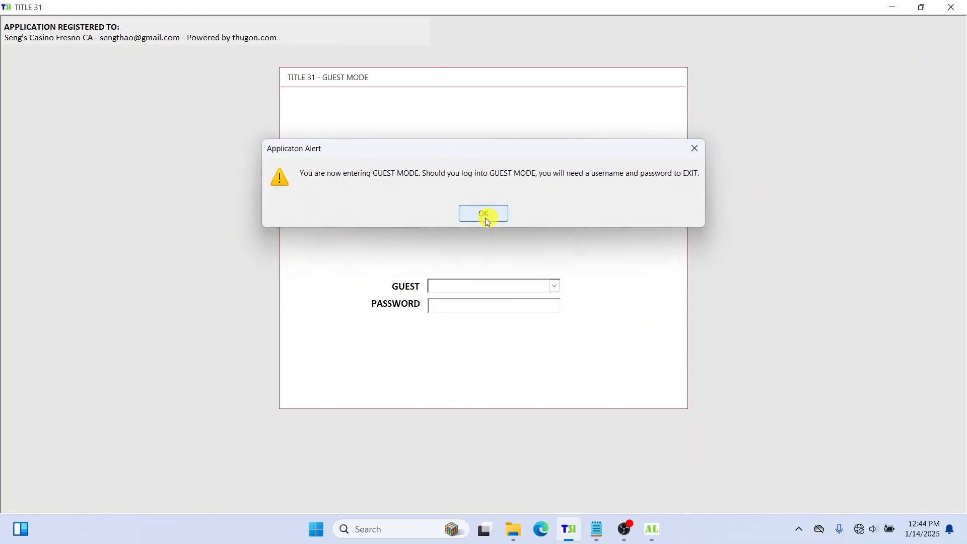
click(554, 286)
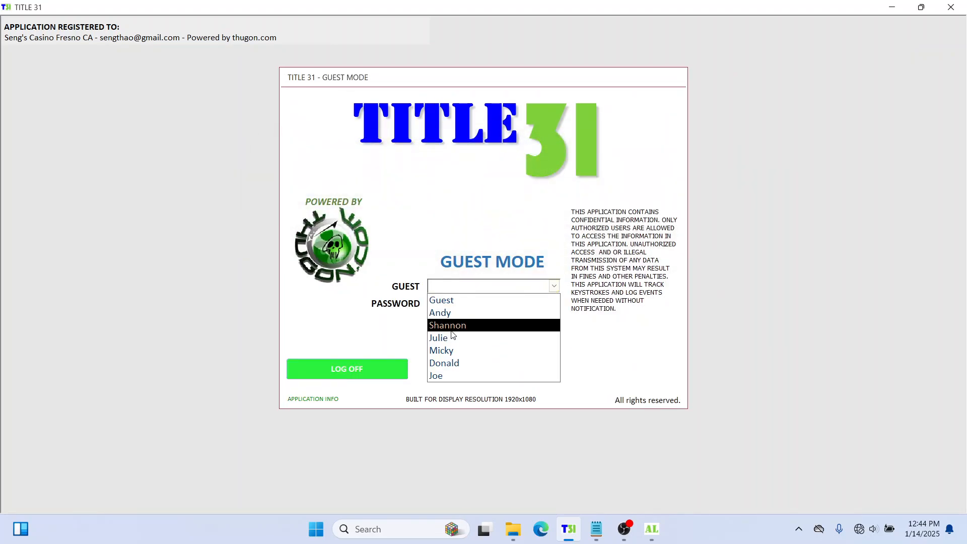
click(458, 322)
click(460, 312)
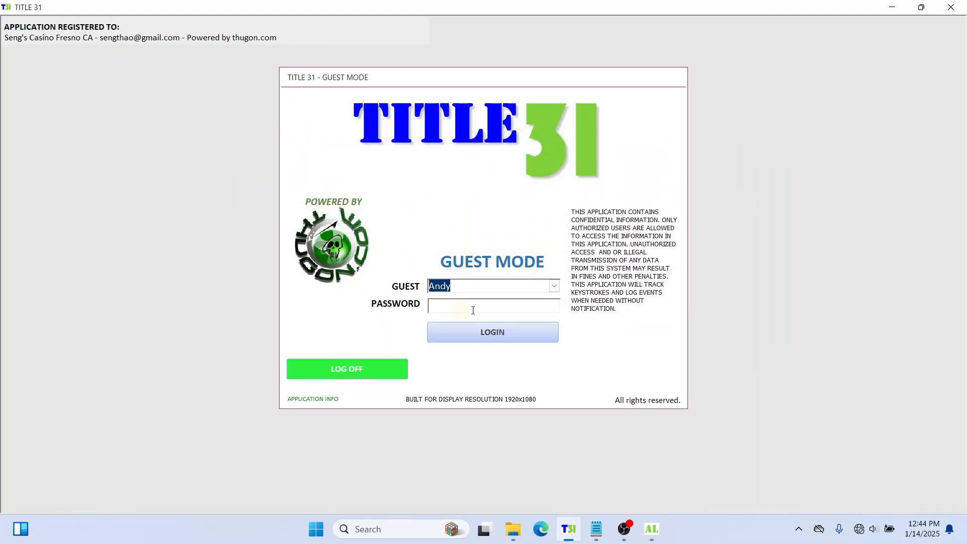
click(473, 311)
text(****)
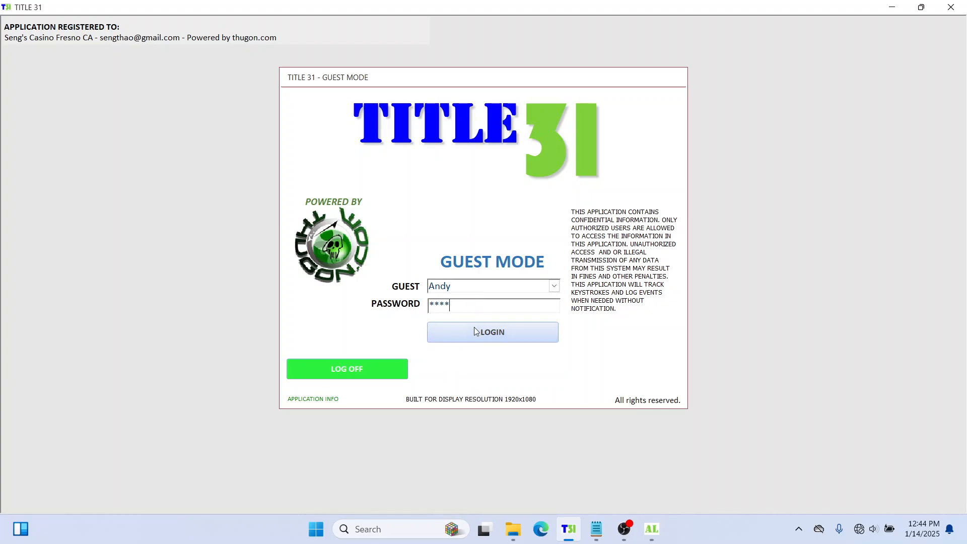
click(475, 332)
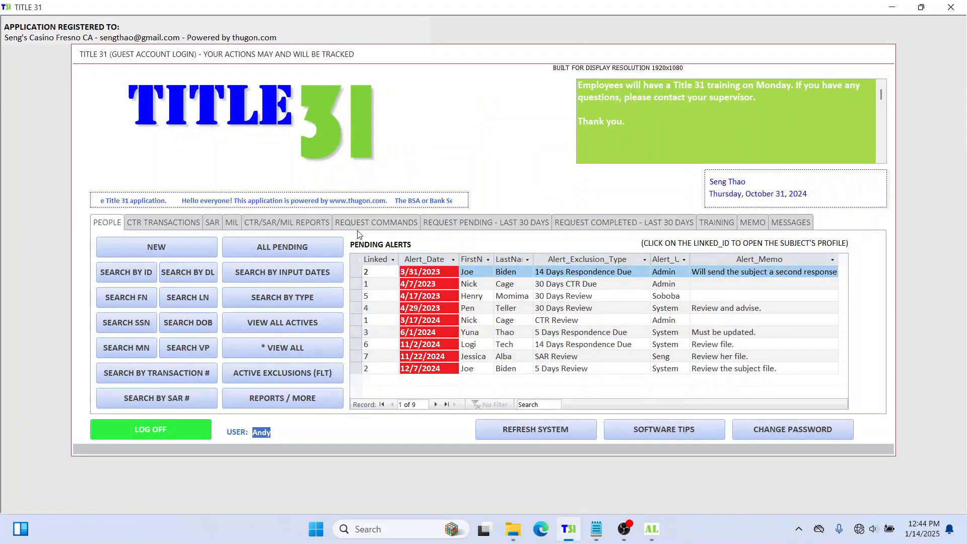
Step: Browse the guest requests pending in the last 30 days
click(375, 222)
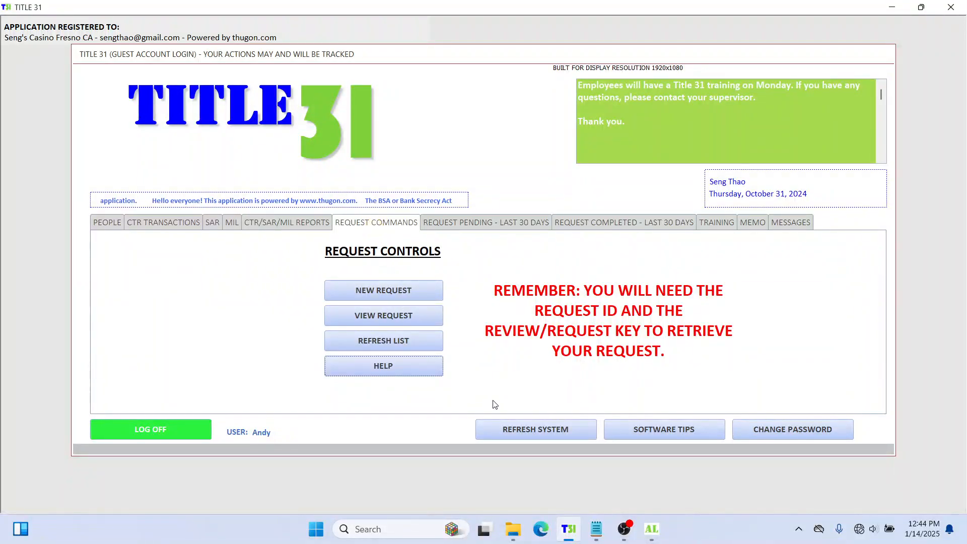
click(489, 224)
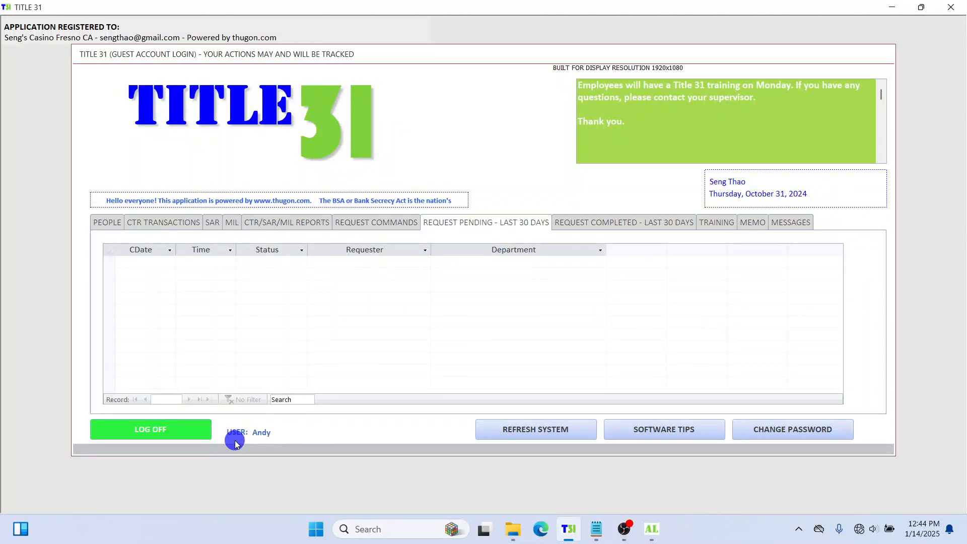
click(357, 222)
click(453, 225)
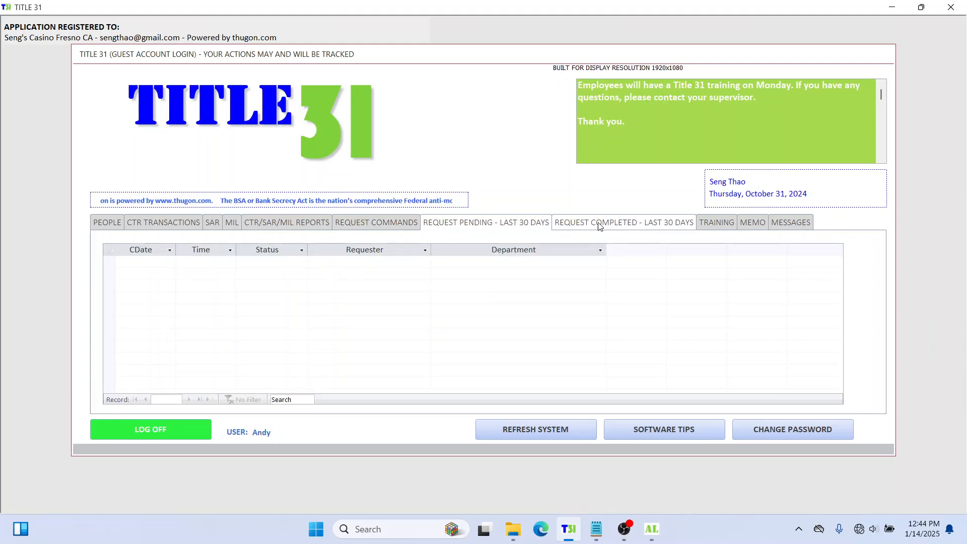
Step: Inspect the completed requests, including the Slots request, and start a view-by-ID lookup
click(584, 223)
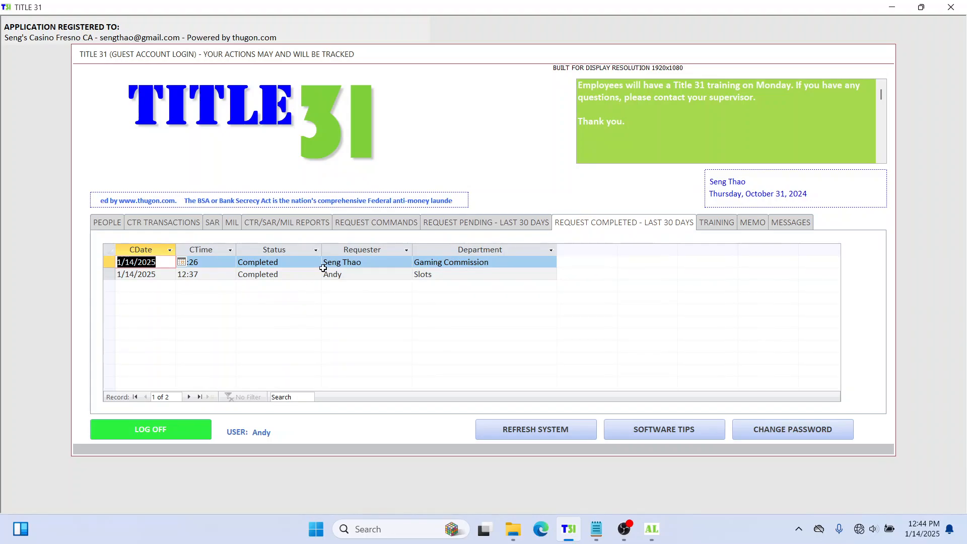
click(343, 262)
click(277, 276)
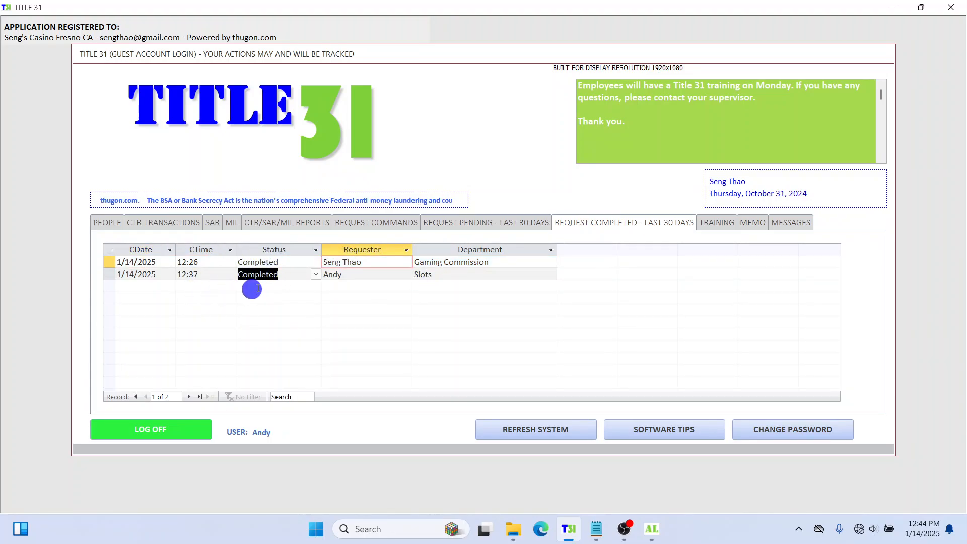
click(252, 281)
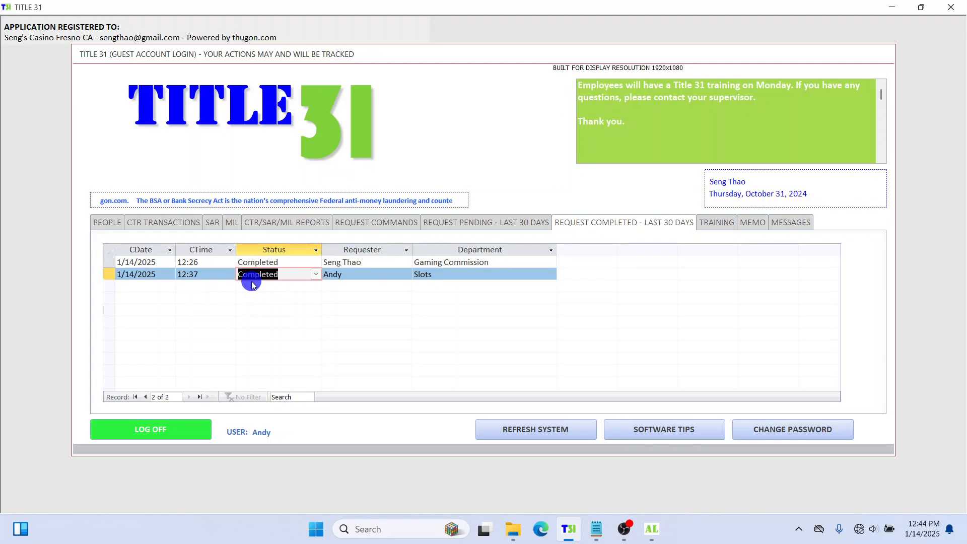
click(396, 225)
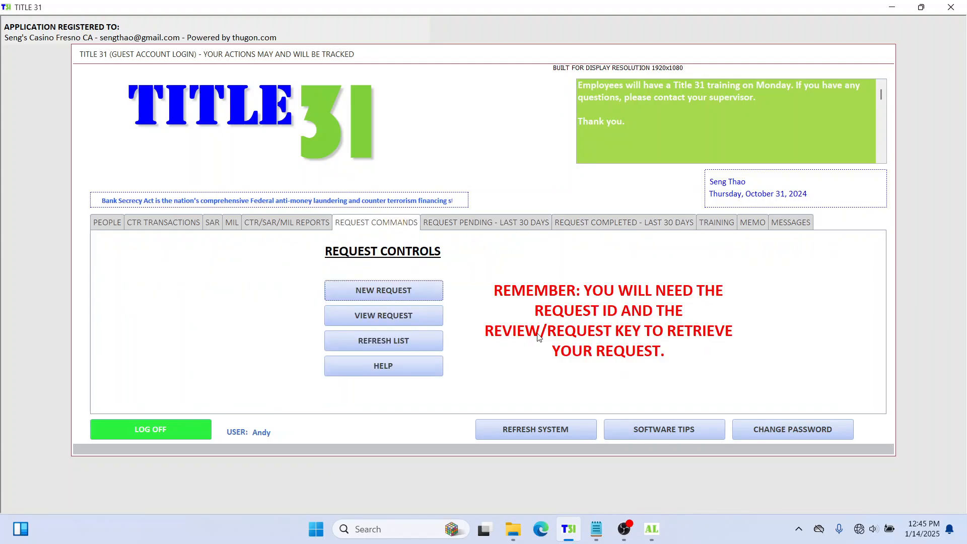
click(385, 316)
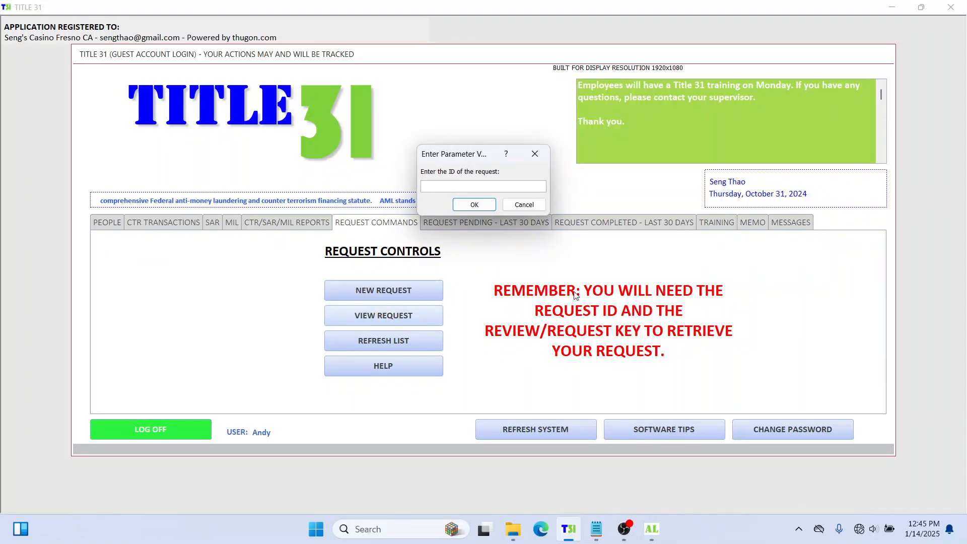
Step: Copy the request ID from Notepad into the request ID prompt
click(597, 529)
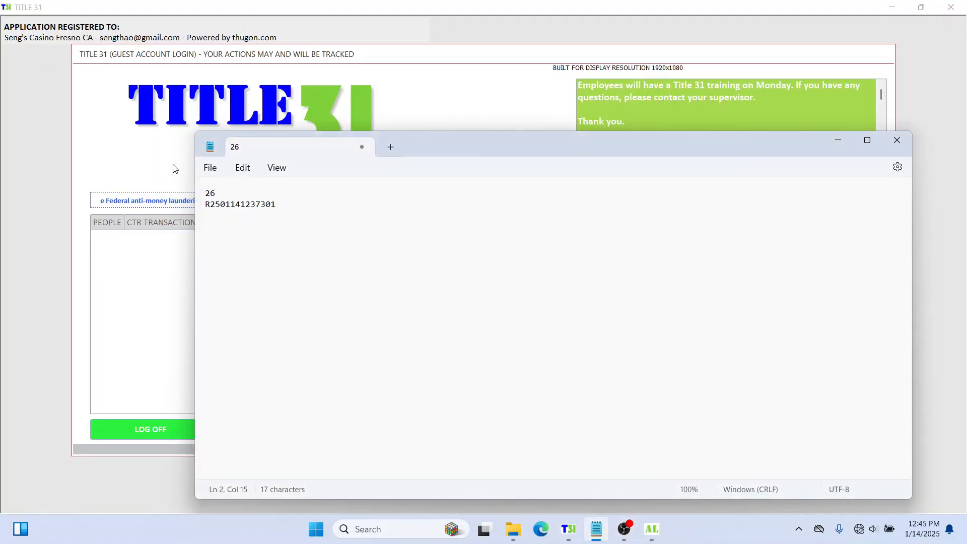
drag(216, 193, 196, 196)
key(ctrl+c)
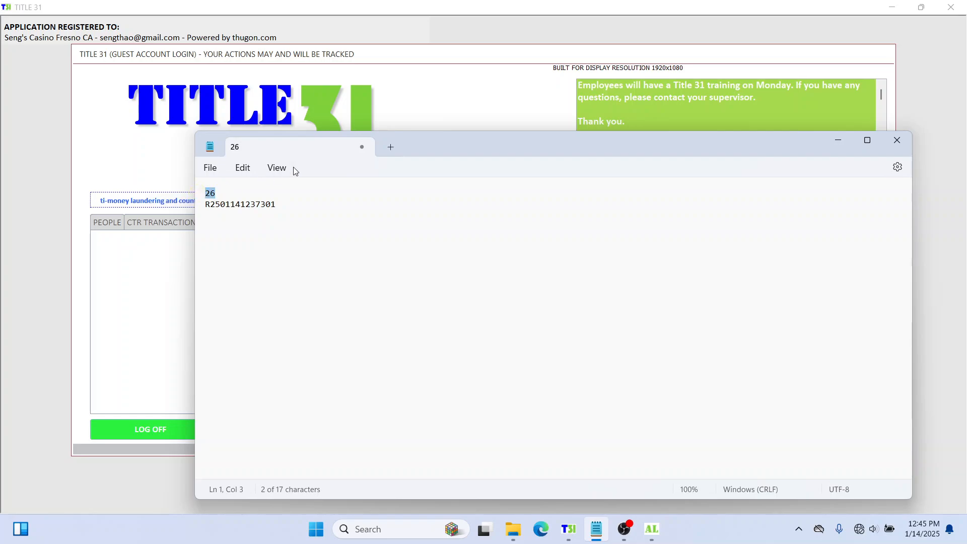
click(449, 101)
key(ctrl+v)
click(475, 206)
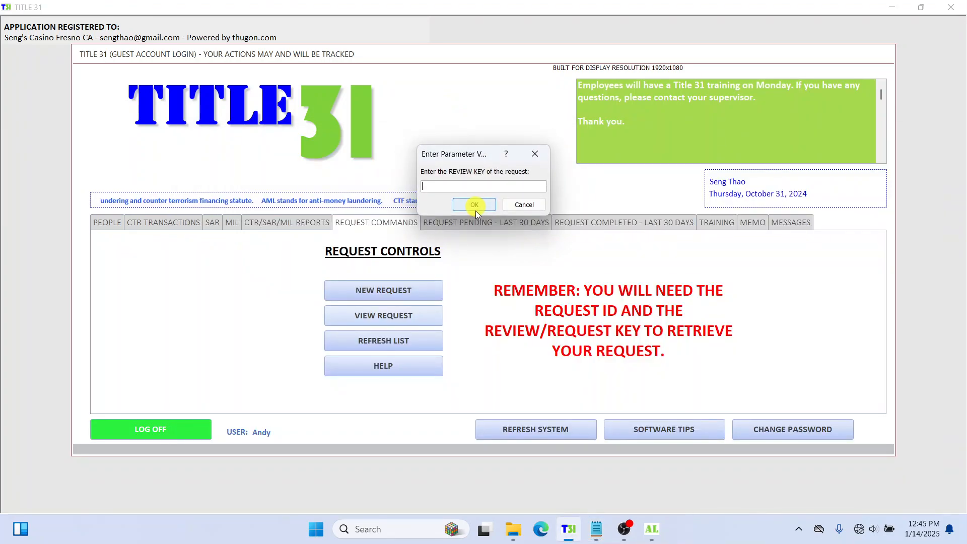
Step: Copy the review key from Notepad into its prompt and confirm to open request 26
click(596, 529)
drag(285, 201, 220, 206)
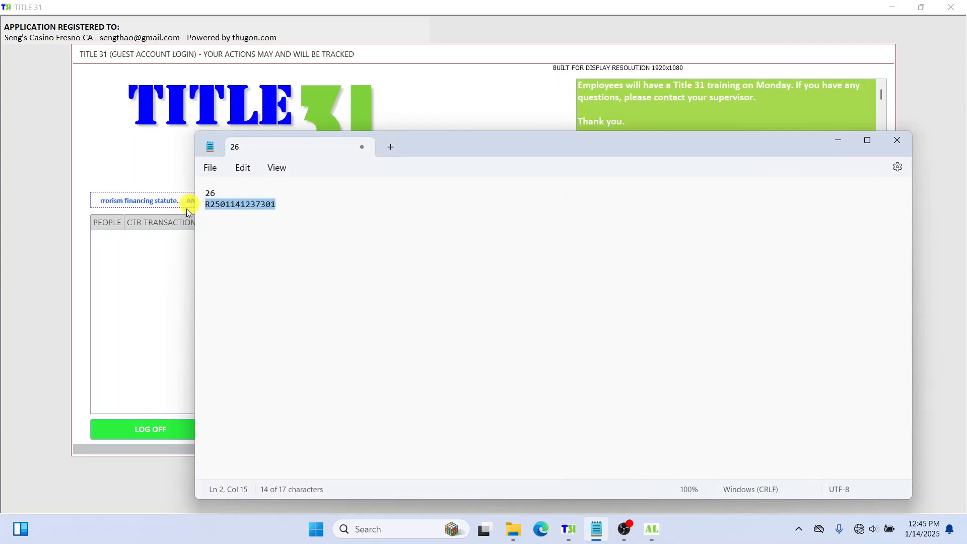
key(ctrl+c)
click(506, 88)
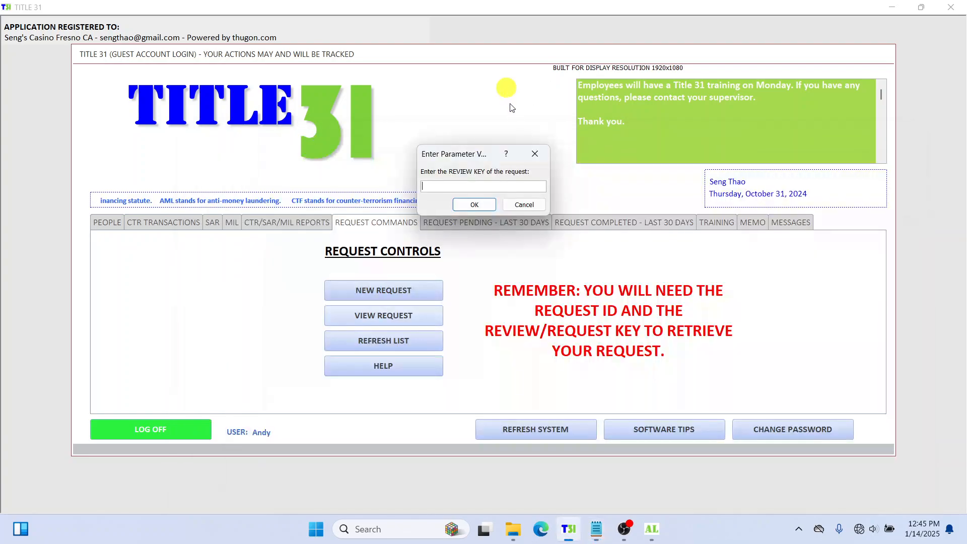
click(461, 185)
key(ctrl+v)
click(481, 207)
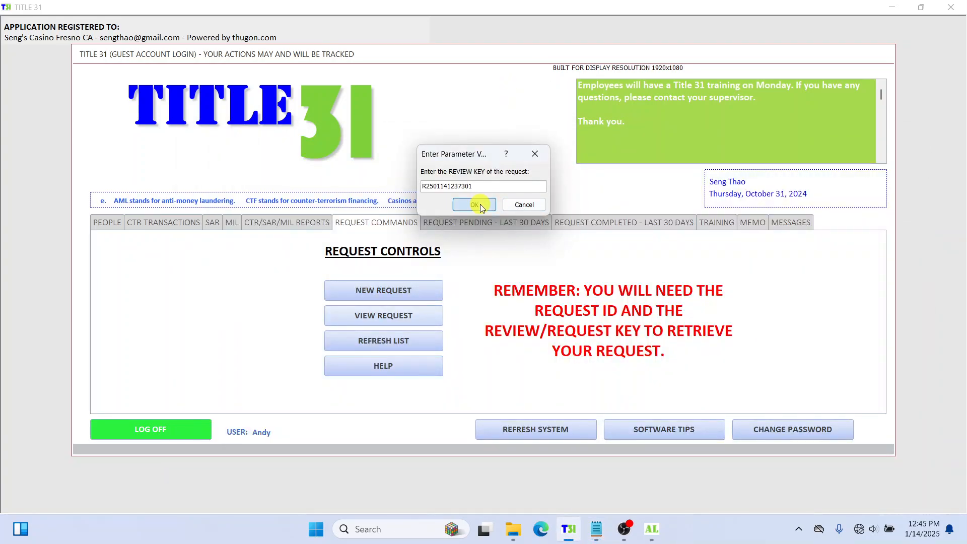
drag(426, 82, 425, 155)
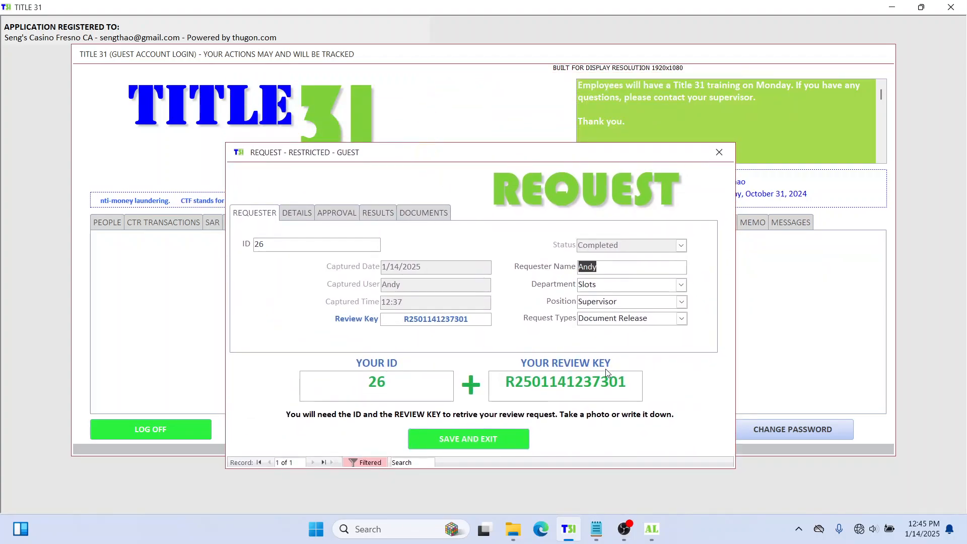
Step: Check the request's ID, review key, approval details and review results
mouse_move(413, 358)
mouse_down()
mouse_move(400, 393)
mouse_move(373, 365)
mouse_move(329, 390)
mouse_move(368, 370)
mouse_move(366, 391)
mouse_up()
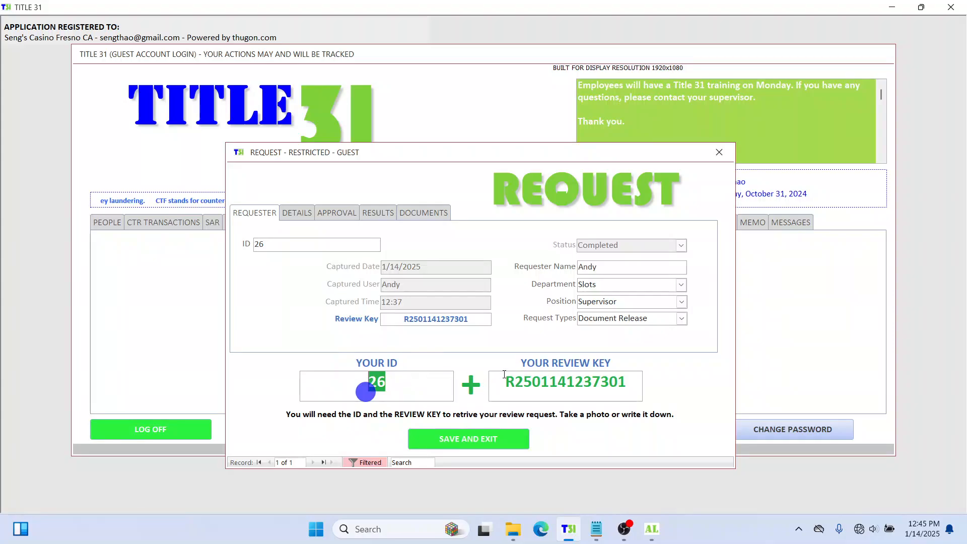
mouse_move(608, 369)
mouse_down()
mouse_move(531, 369)
mouse_move(576, 355)
mouse_move(553, 417)
mouse_move(613, 360)
mouse_move(600, 409)
mouse_move(641, 362)
mouse_move(683, 385)
mouse_up()
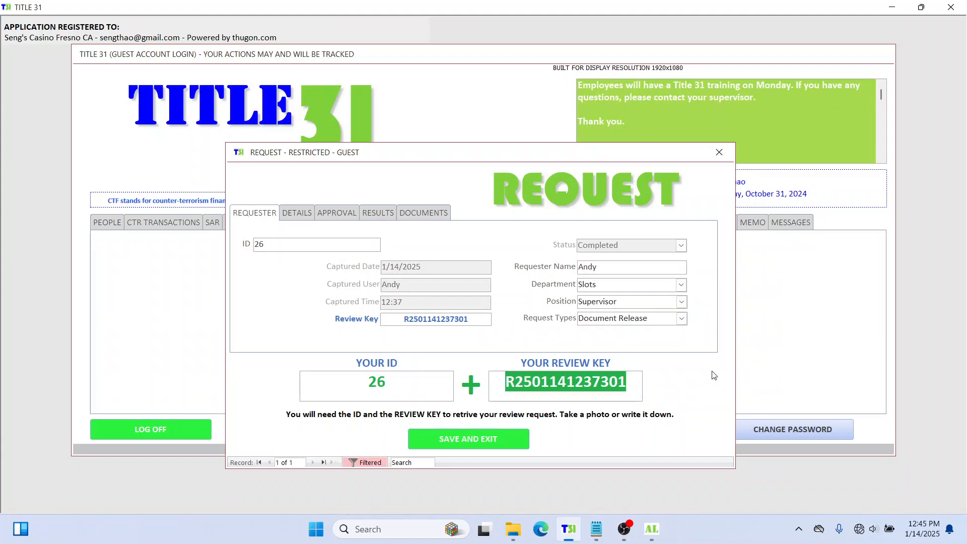
click(340, 217)
click(369, 266)
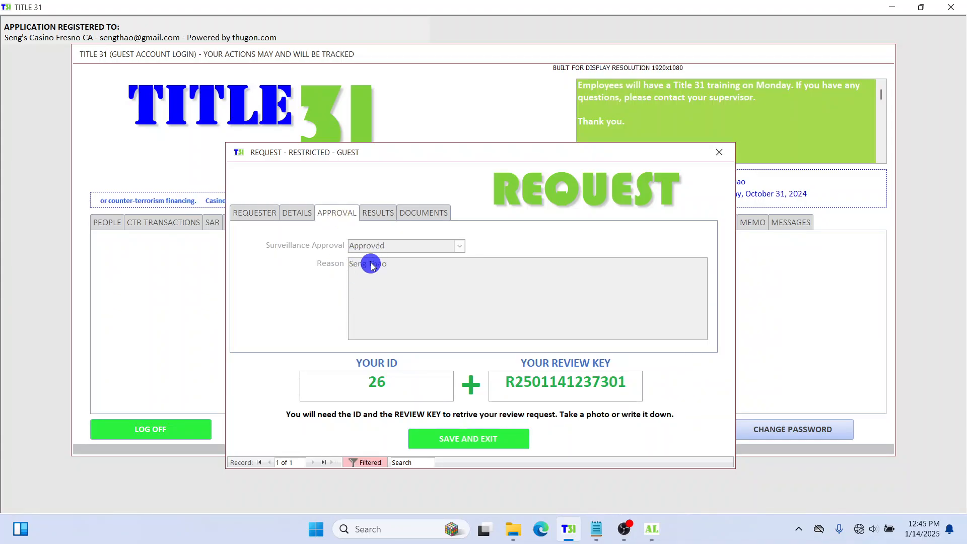
click(368, 211)
click(485, 280)
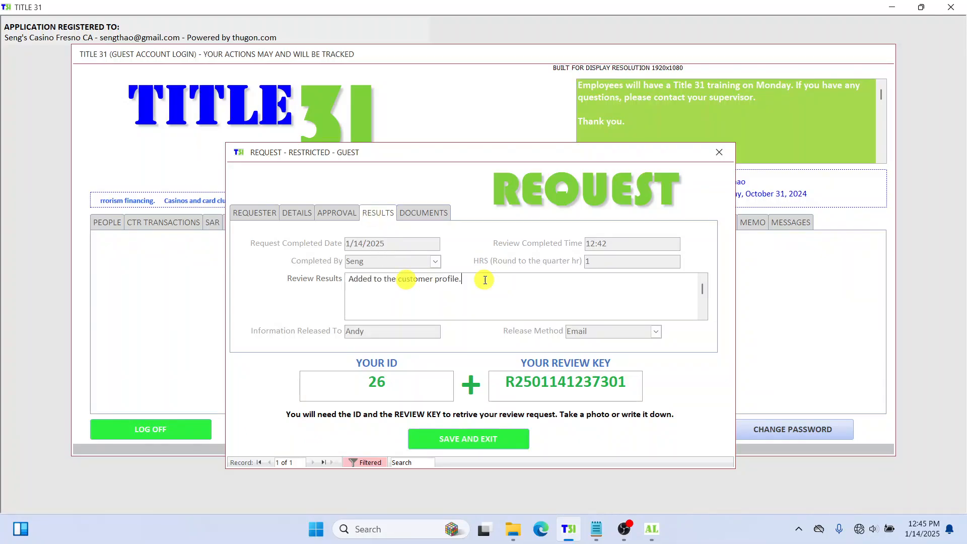
Step: Play the attached video from Documents, then save and exit the request record
click(429, 214)
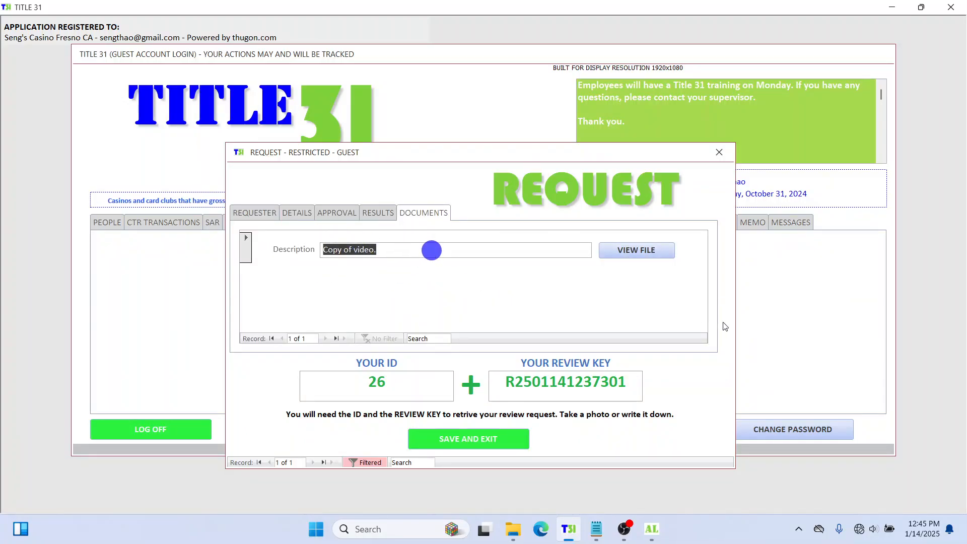
click(648, 250)
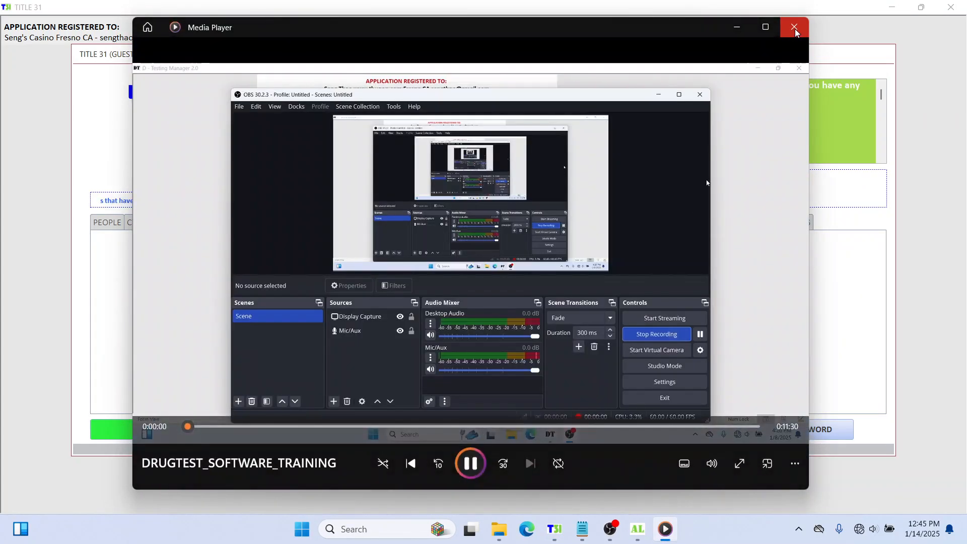
click(794, 29)
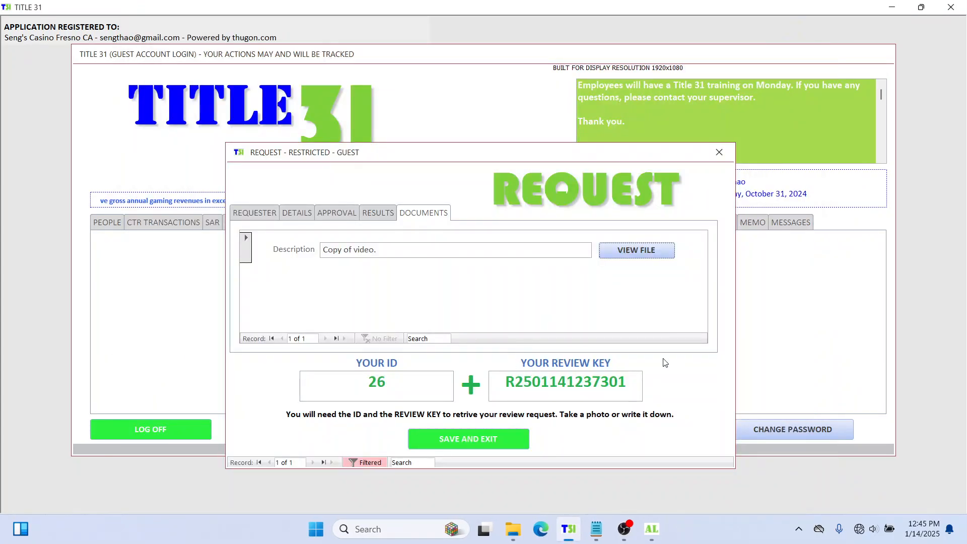
click(488, 442)
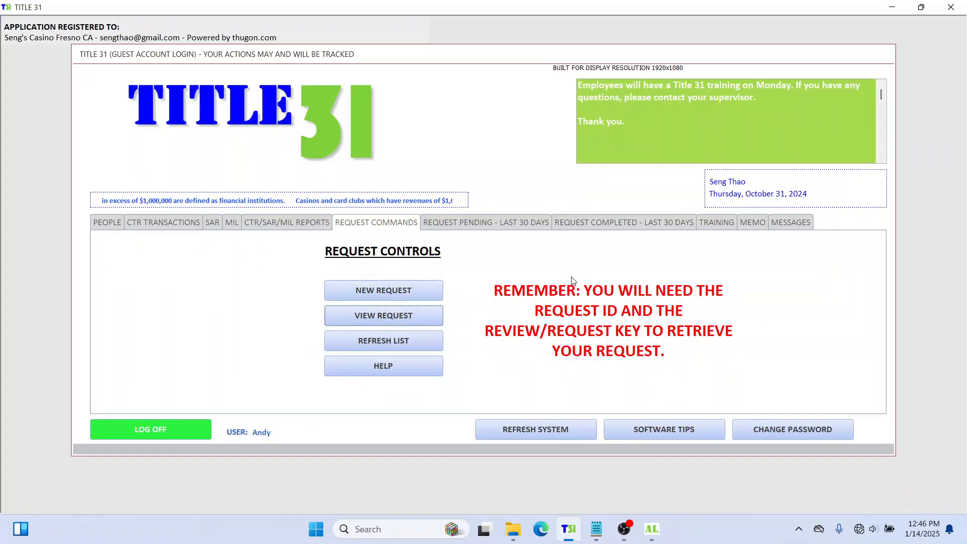
click(412, 296)
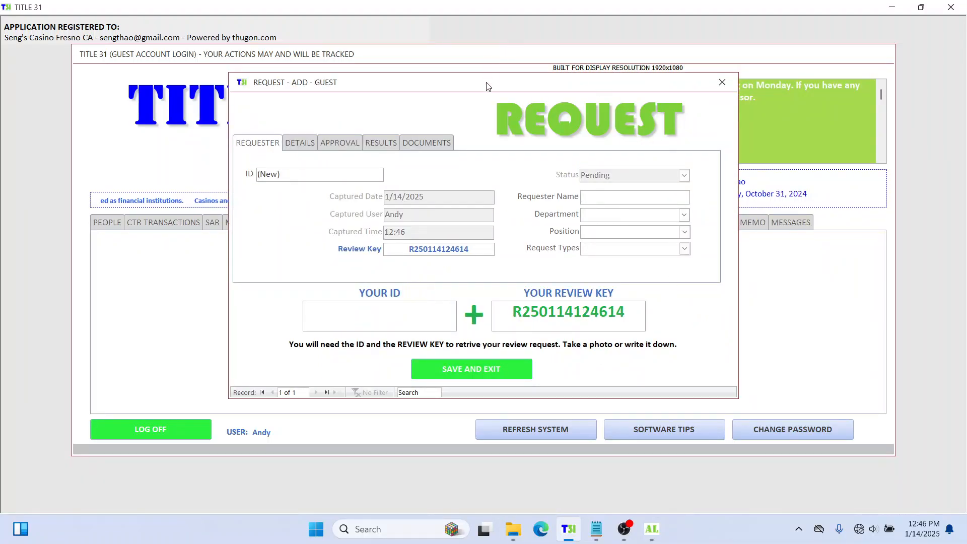
Step: Reposition the blank new request form, briefly glancing at the Notepad notes
drag(486, 86, 515, 160)
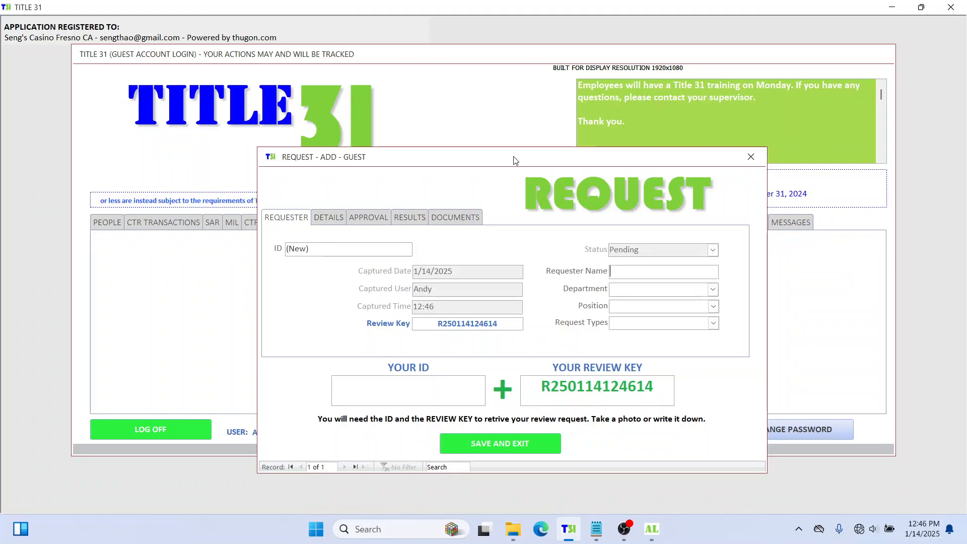
key(alt+Tab)
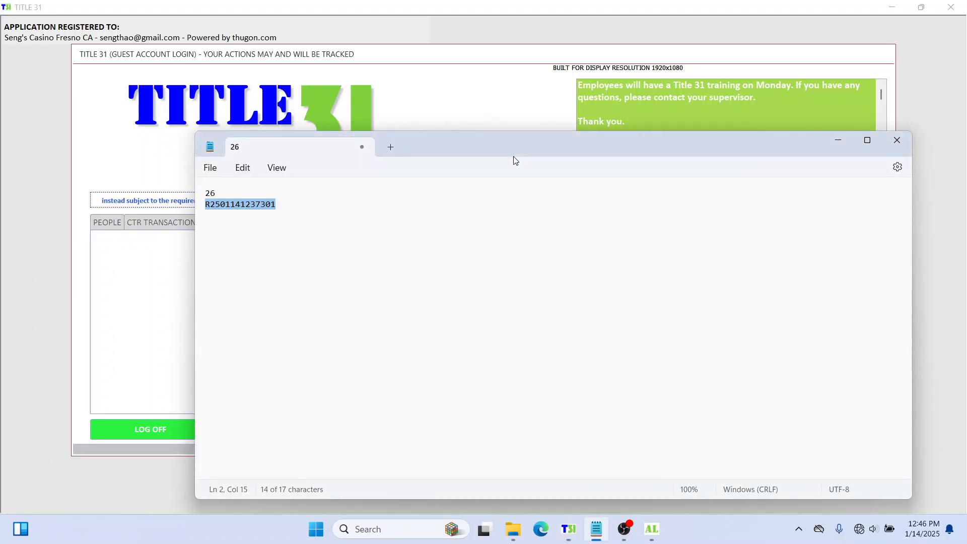
click(513, 88)
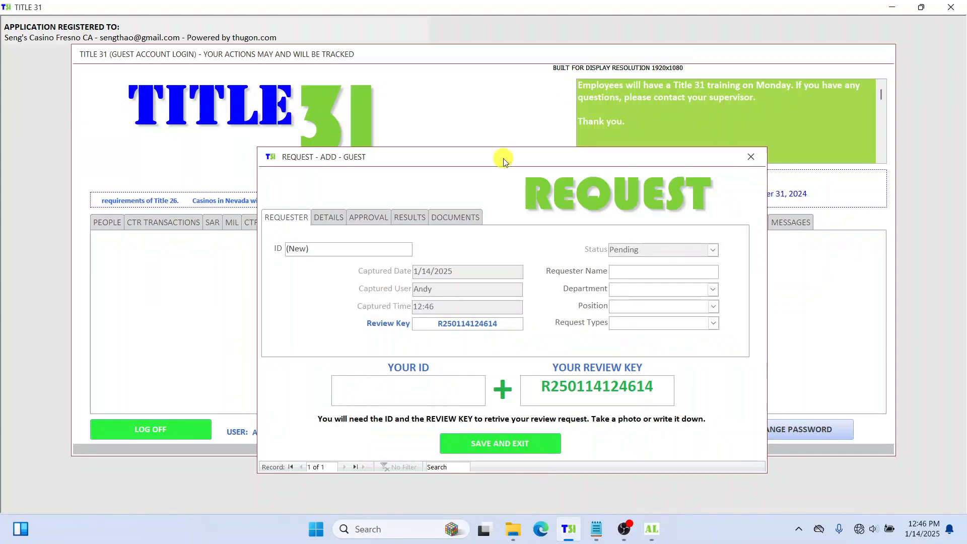
drag(504, 160, 482, 185)
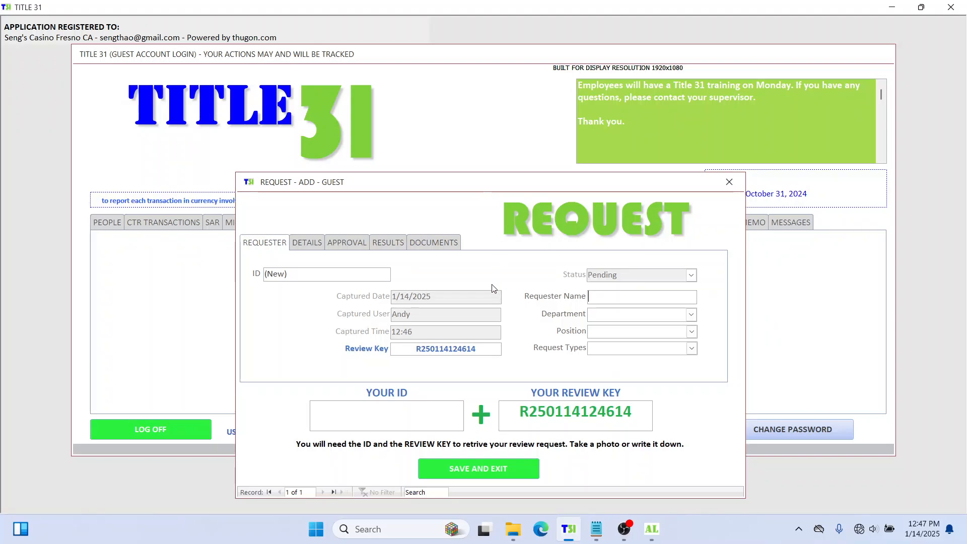
Step: Discard the blank guest request, confirm no requests pending in 30 days, and return to Request Commands
click(728, 182)
click(157, 227)
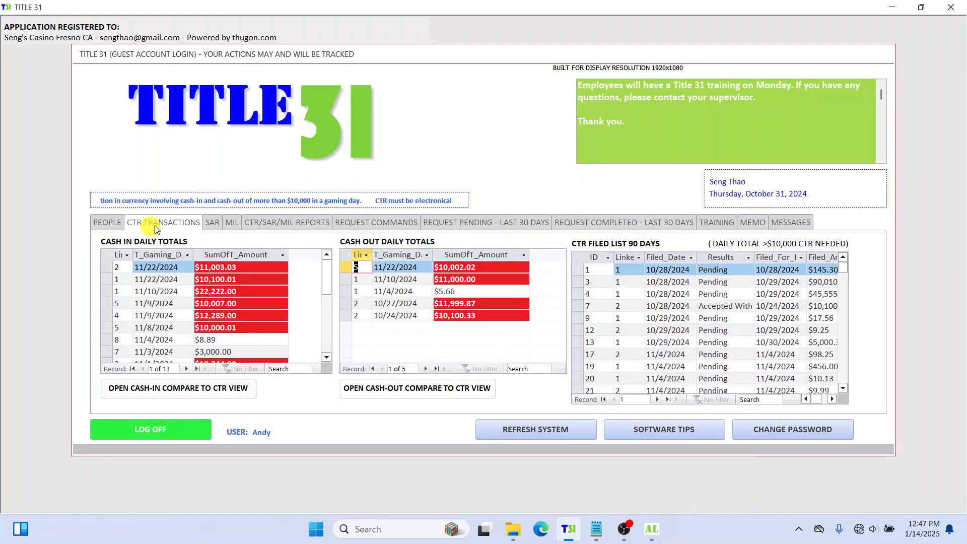
click(222, 221)
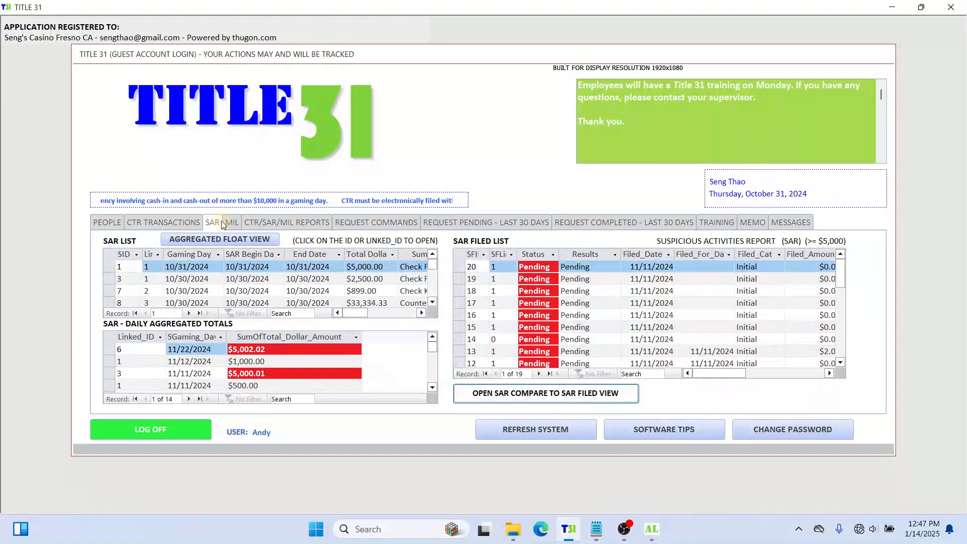
click(108, 223)
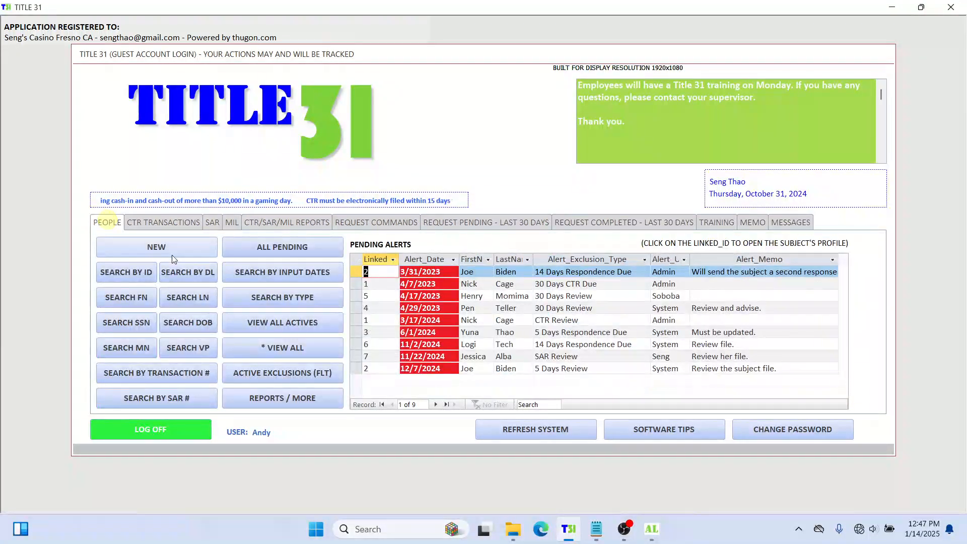
click(450, 224)
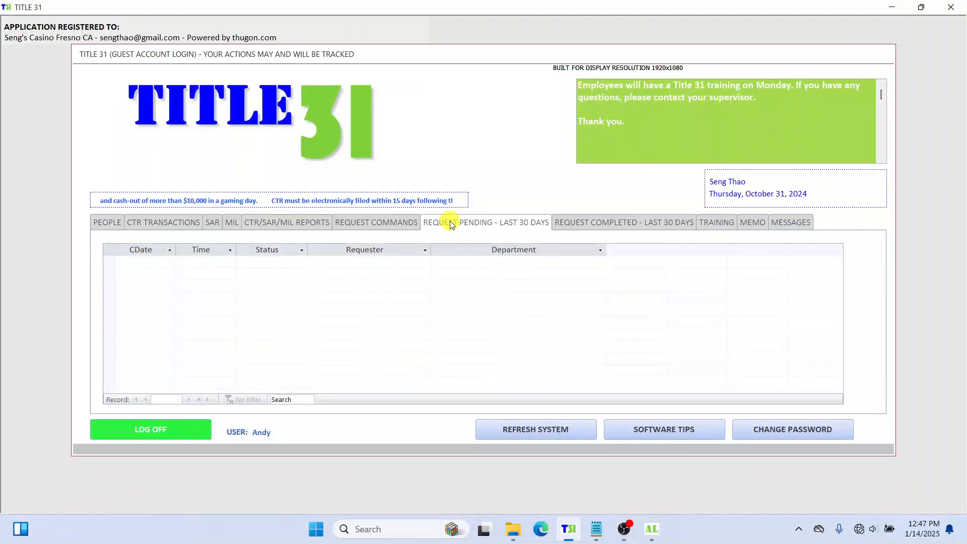
click(375, 222)
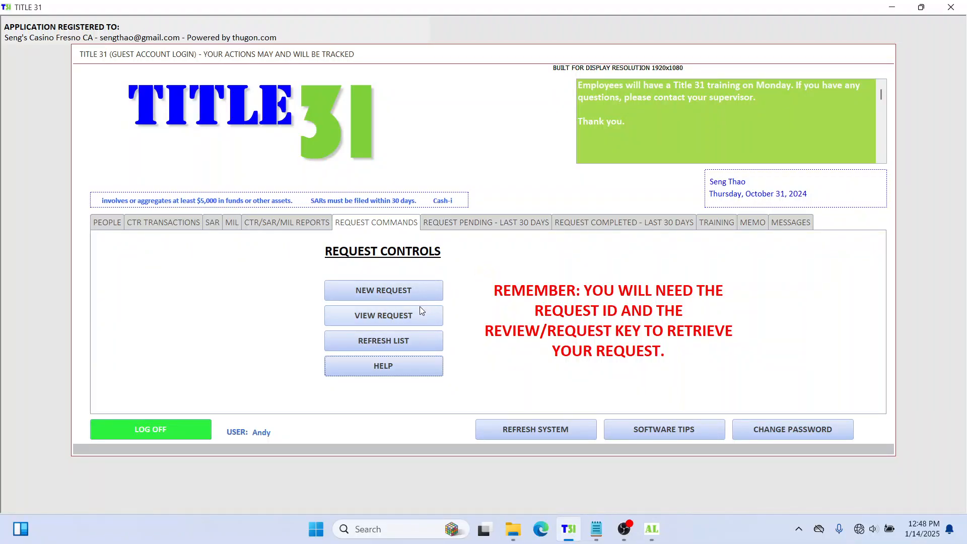
click(398, 290)
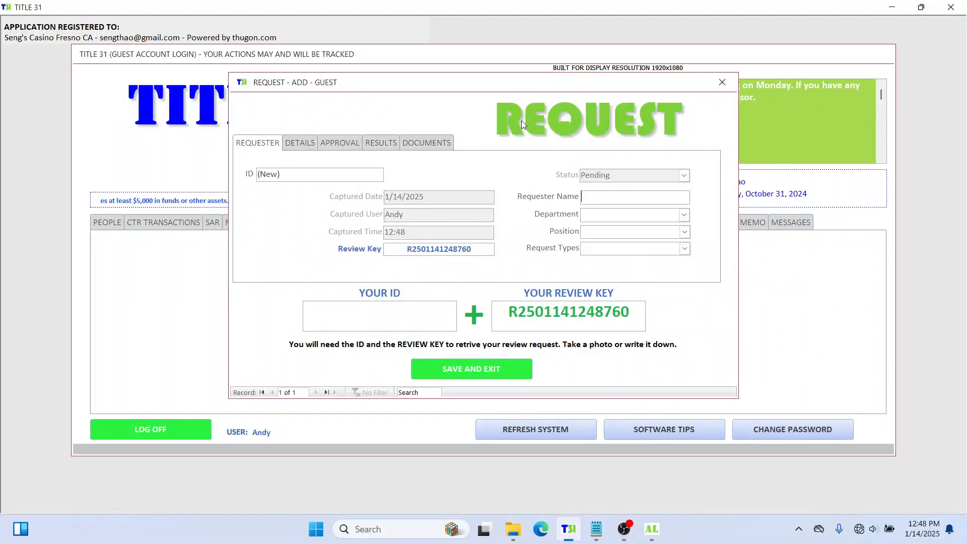
drag(453, 89, 464, 171)
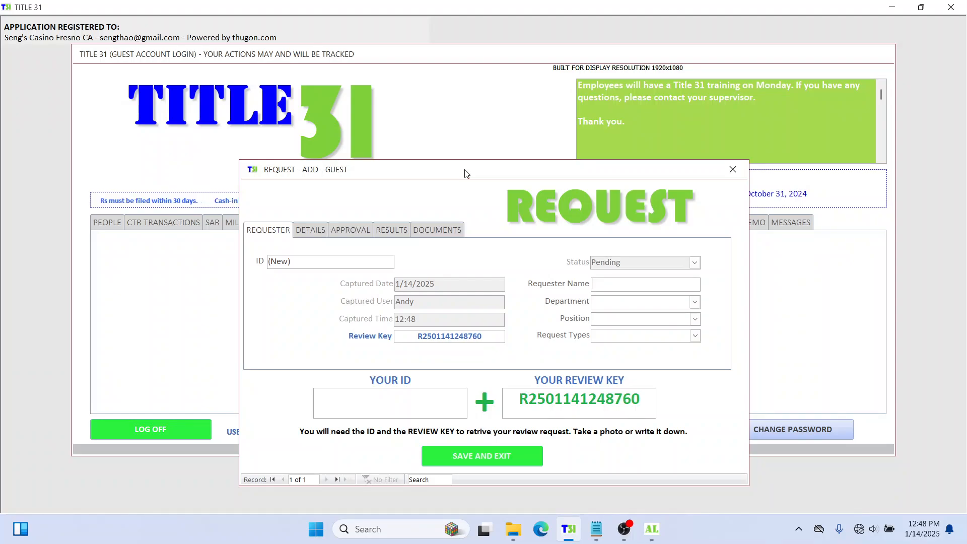
click(390, 230)
click(350, 229)
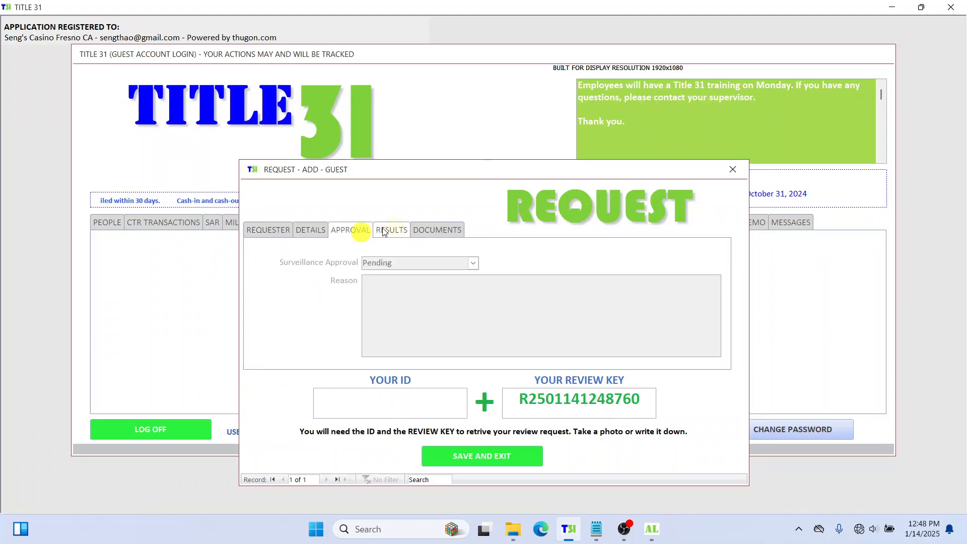
click(439, 230)
click(392, 230)
click(352, 230)
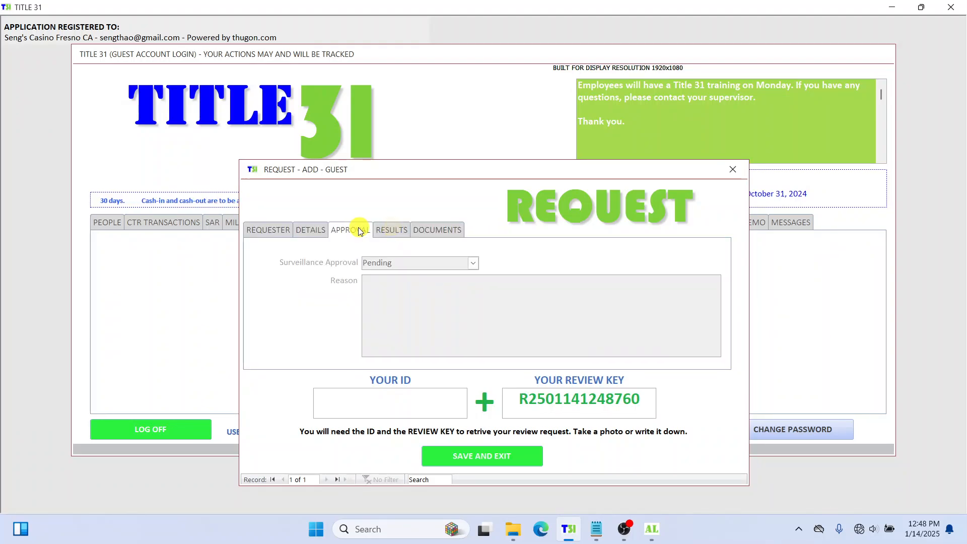
click(312, 229)
click(277, 232)
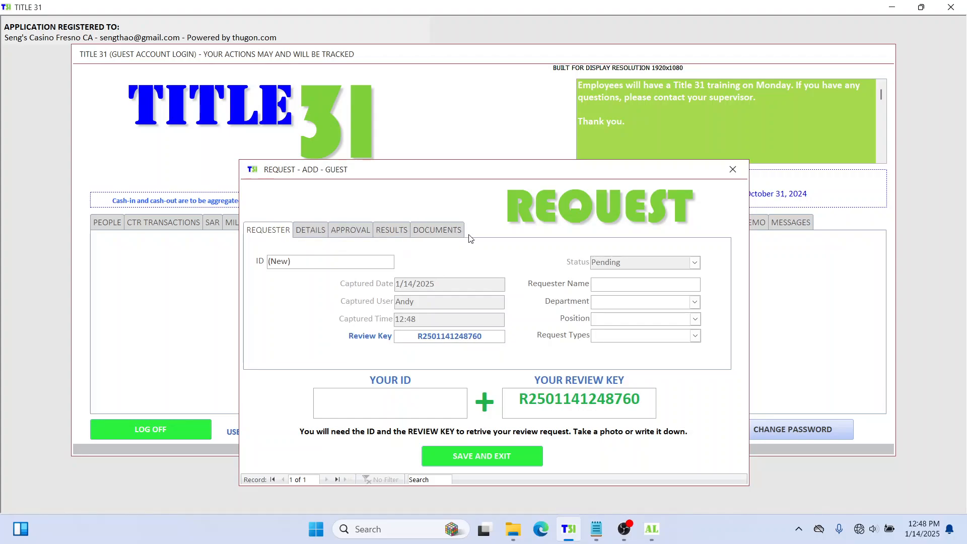
click(733, 169)
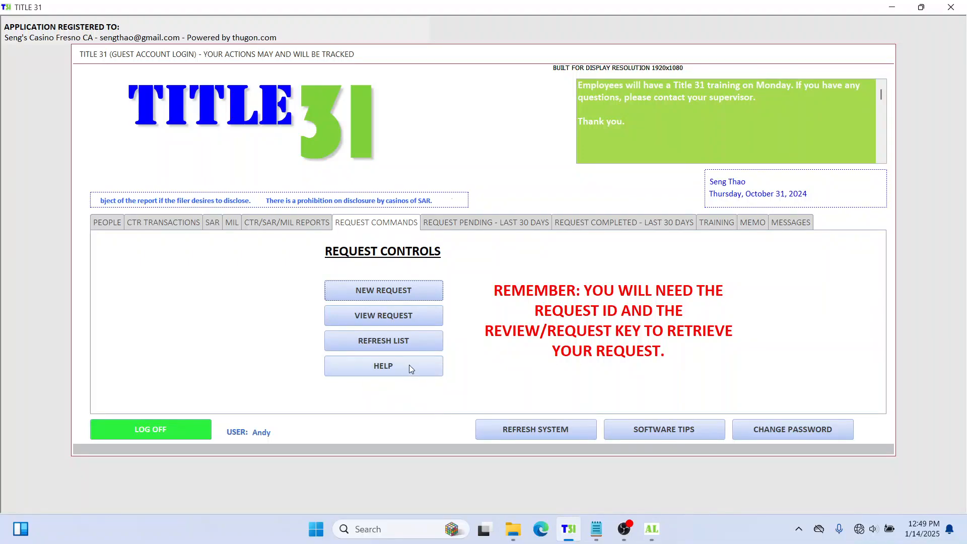
click(384, 366)
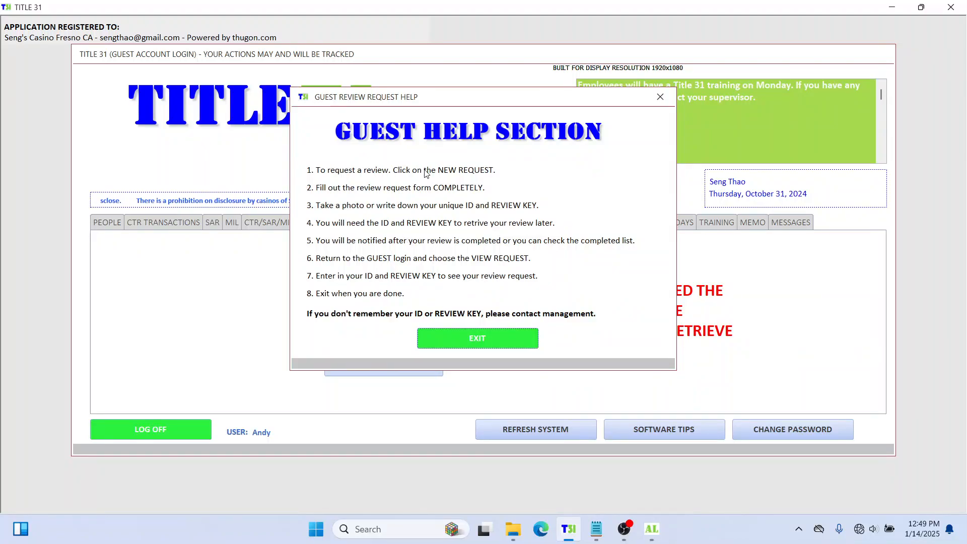
click(484, 337)
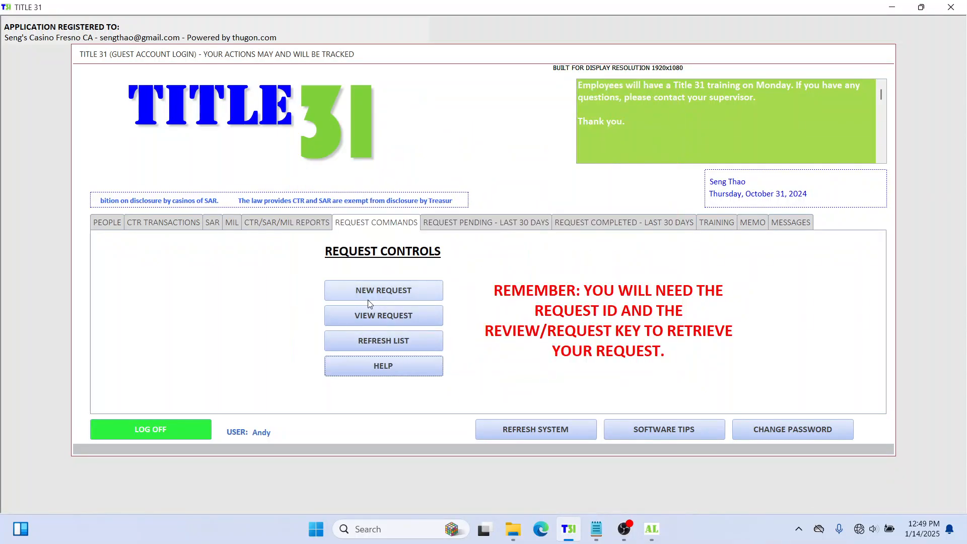
click(380, 341)
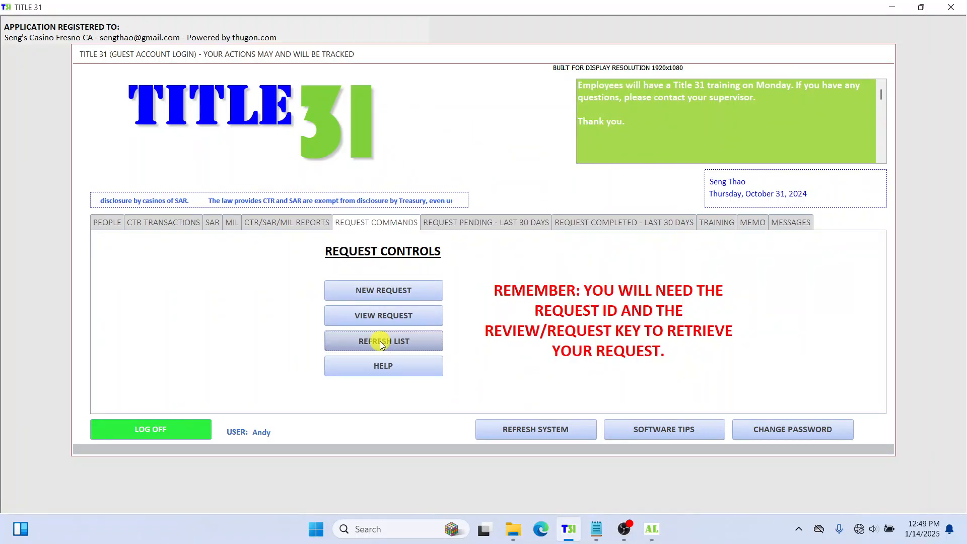
click(379, 341)
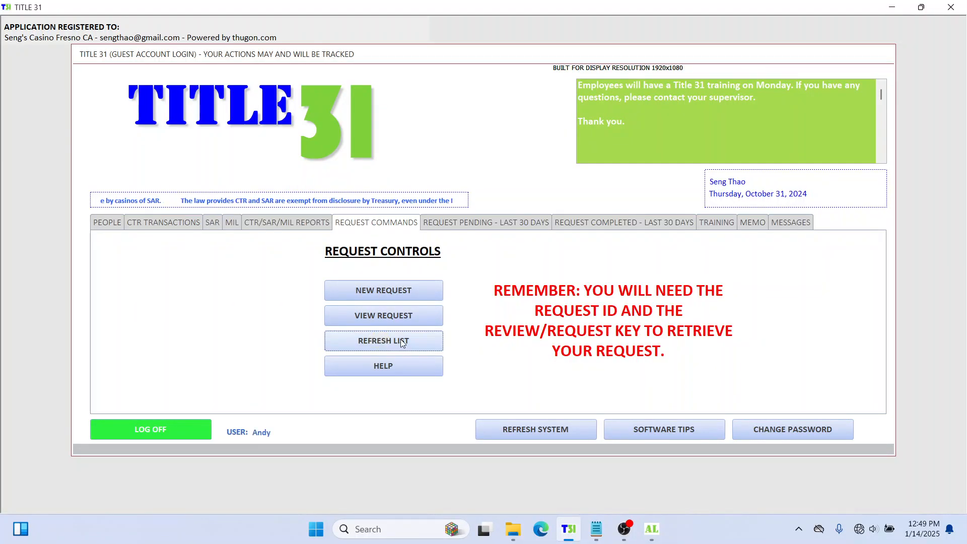
click(401, 339)
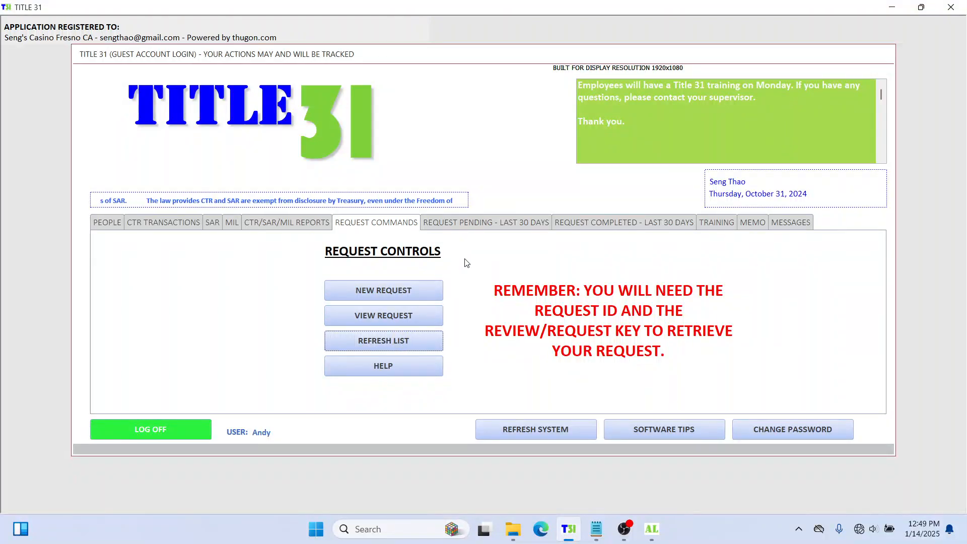
click(471, 222)
click(387, 223)
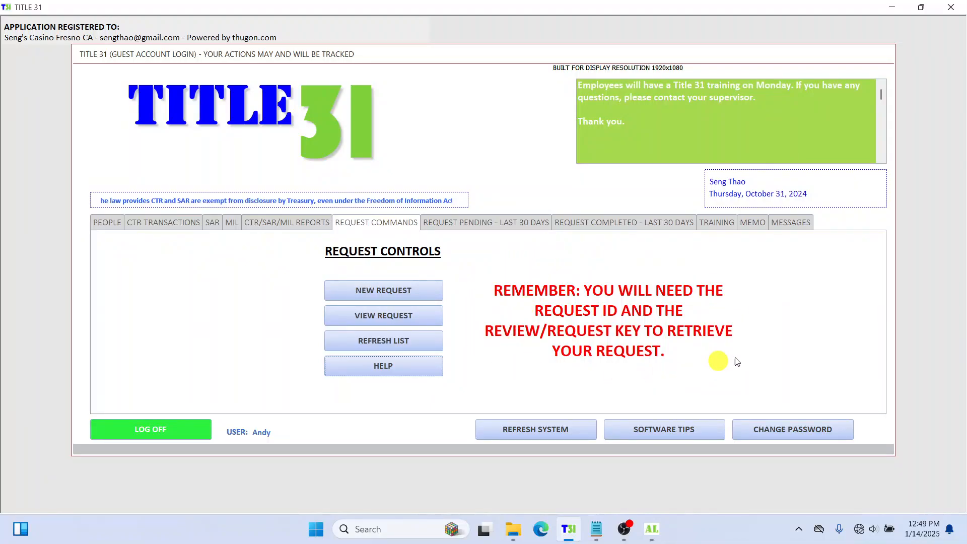
click(381, 339)
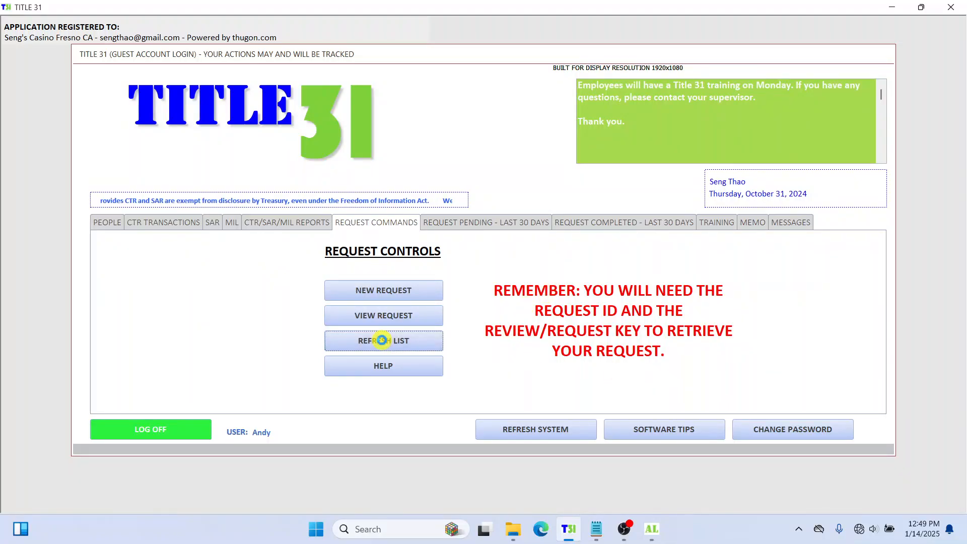
click(395, 337)
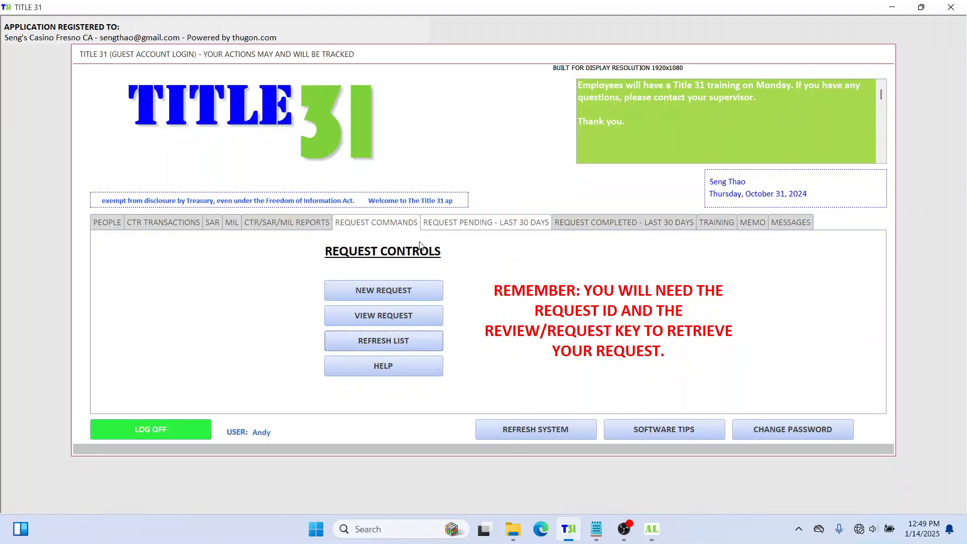
click(532, 430)
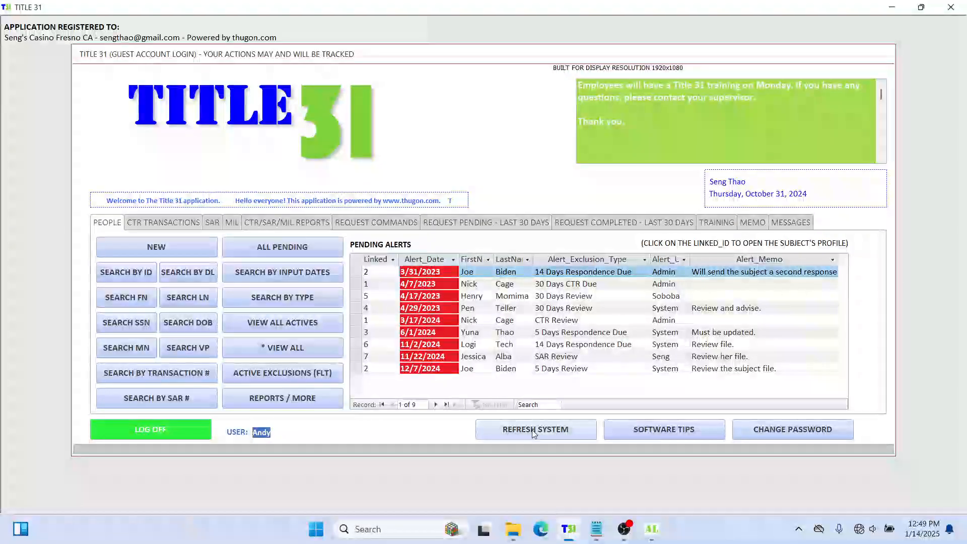
click(487, 222)
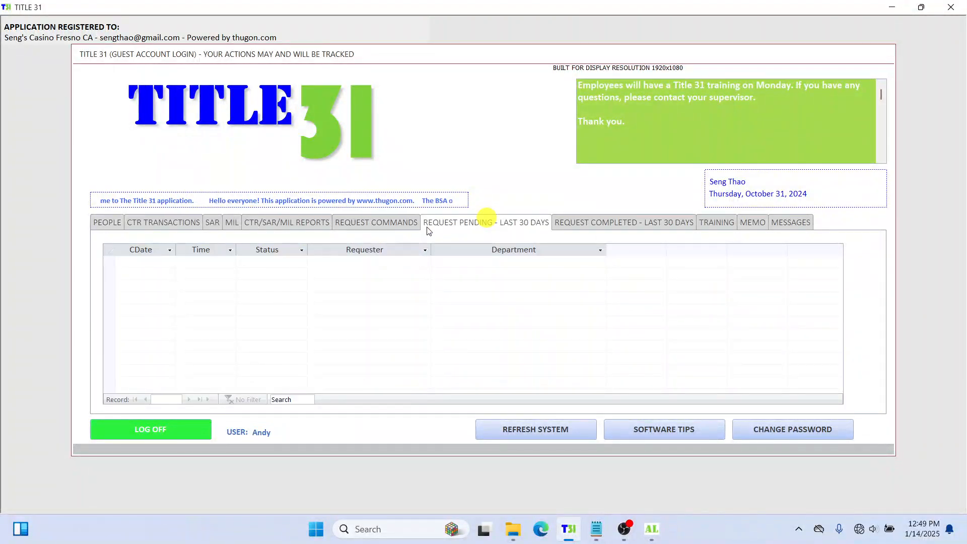
click(391, 223)
click(452, 225)
click(609, 222)
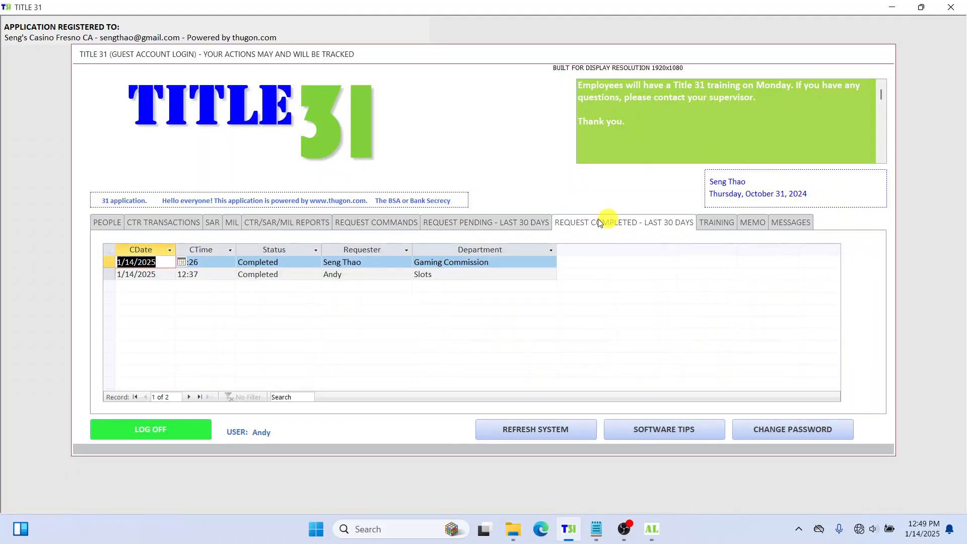
click(276, 224)
click(211, 225)
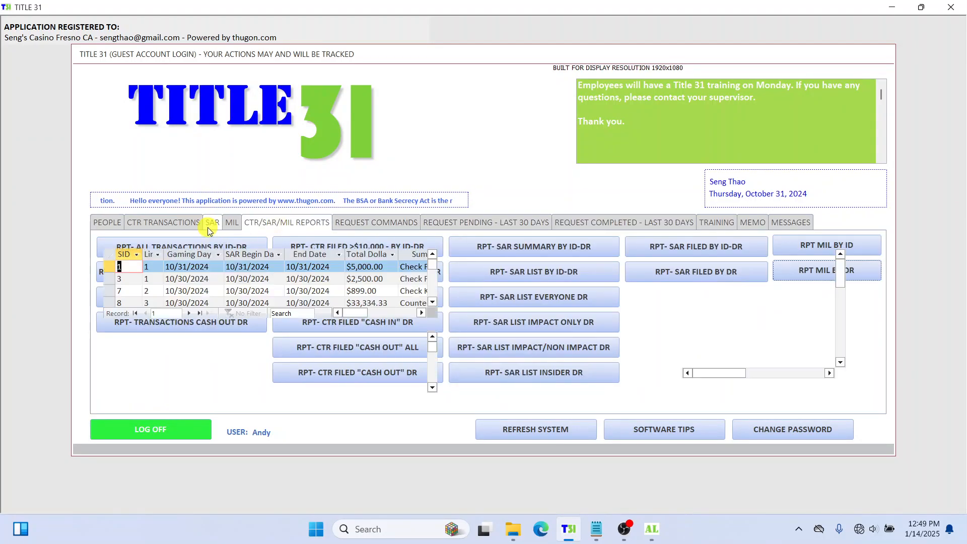
click(449, 226)
click(396, 223)
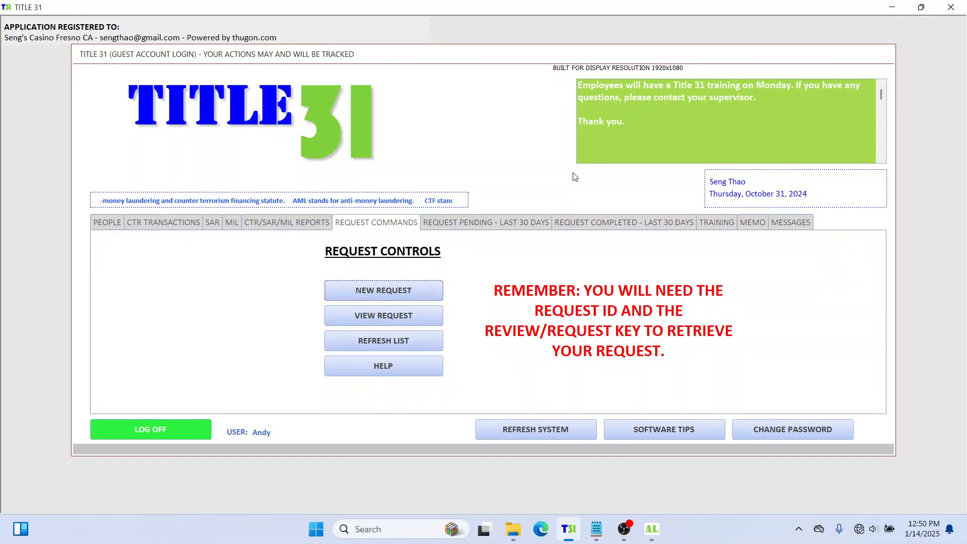
click(389, 316)
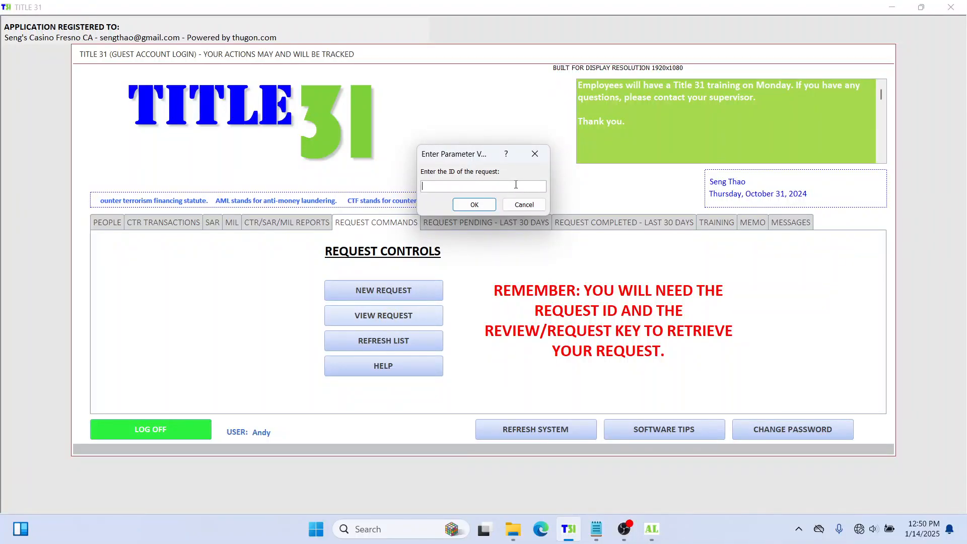
text(26)
click(478, 204)
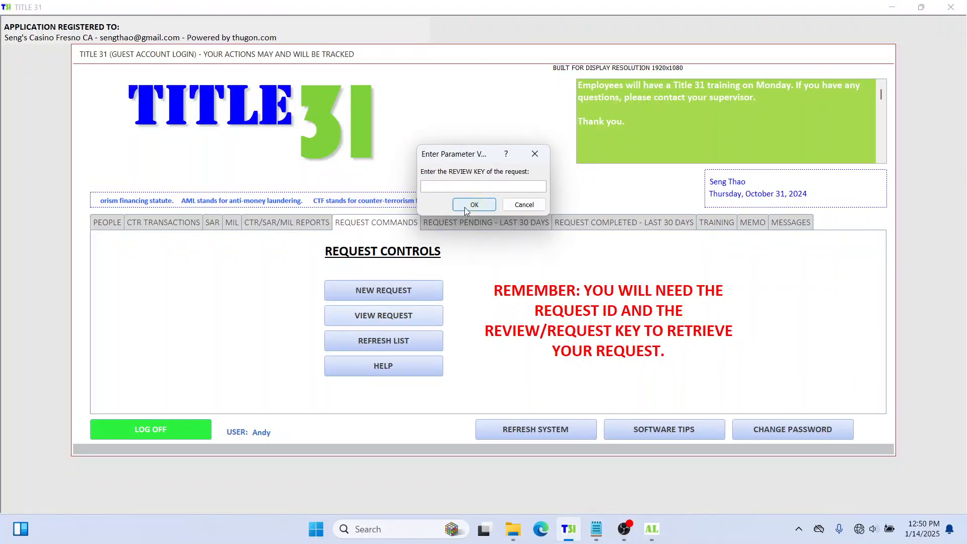
click(596, 529)
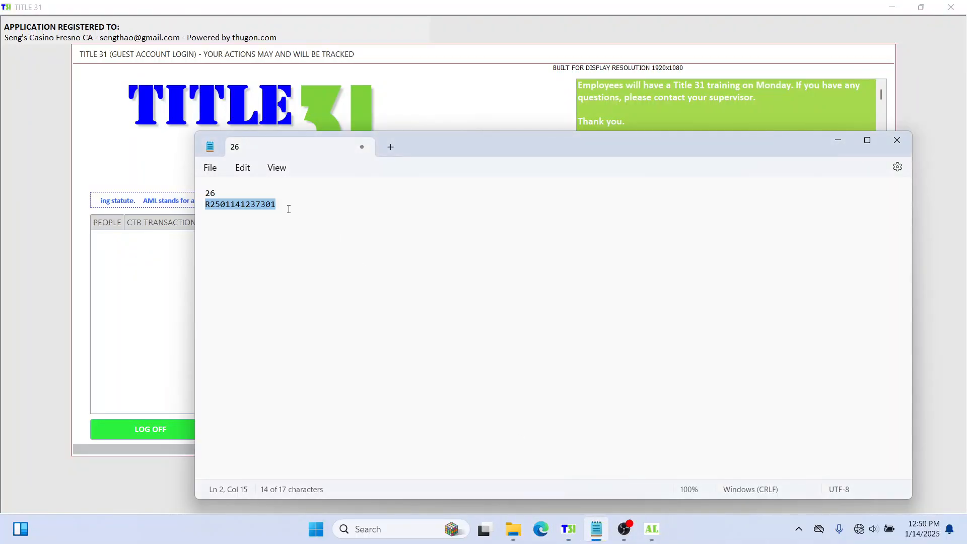
click(418, 60)
key(ctrl+v)
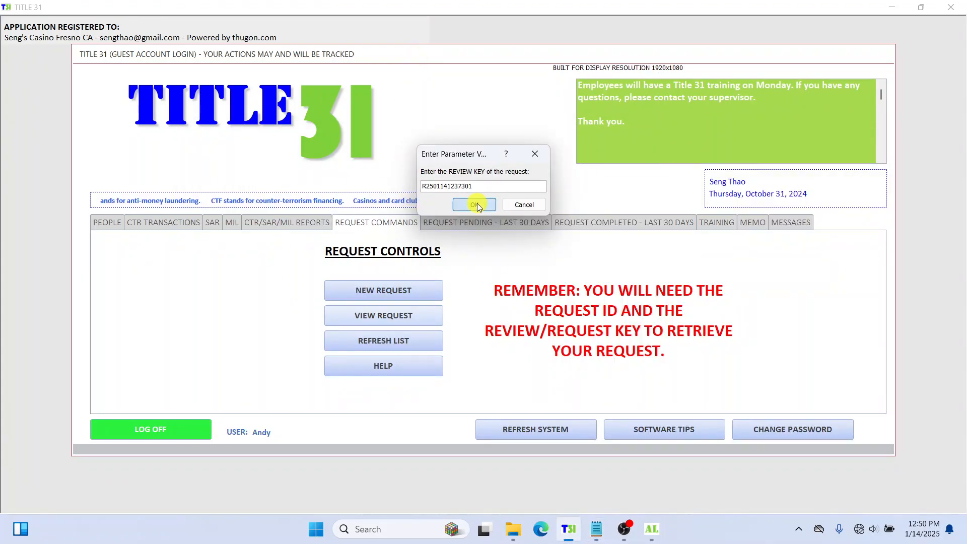
click(476, 204)
click(370, 143)
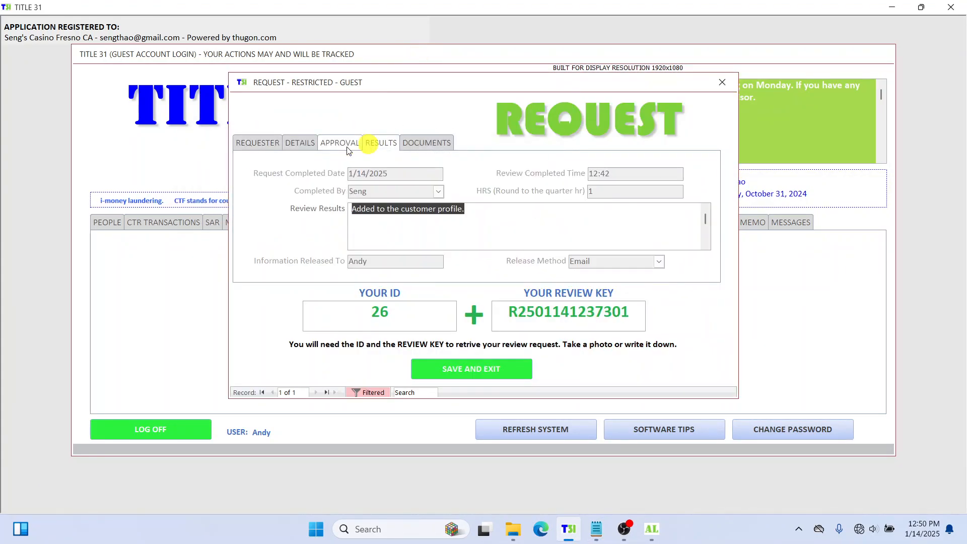
click(347, 148)
click(380, 143)
click(421, 143)
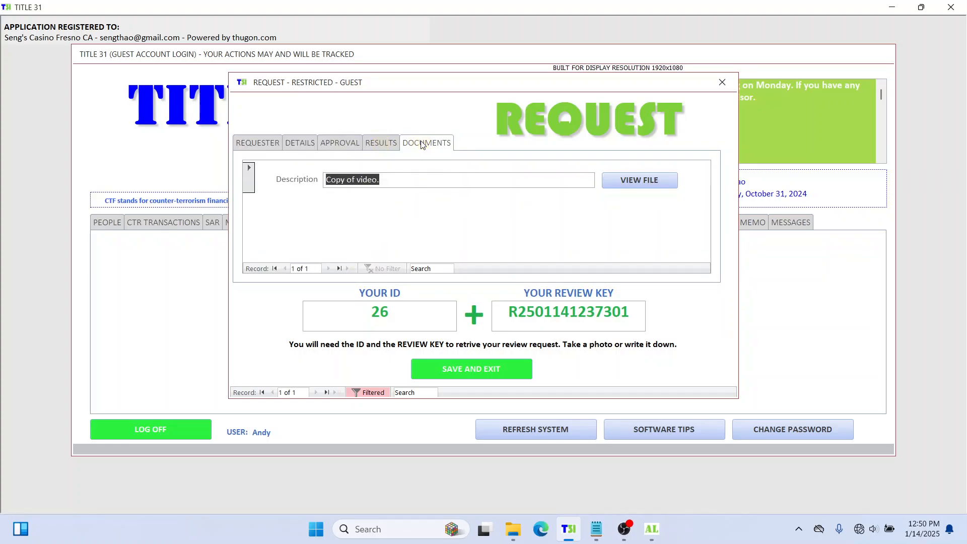
click(722, 82)
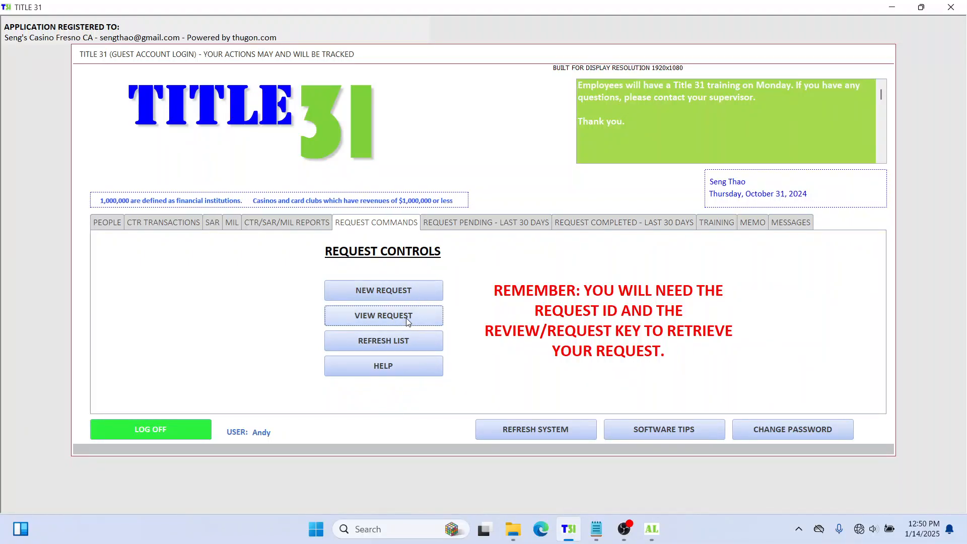
click(394, 314)
click(510, 206)
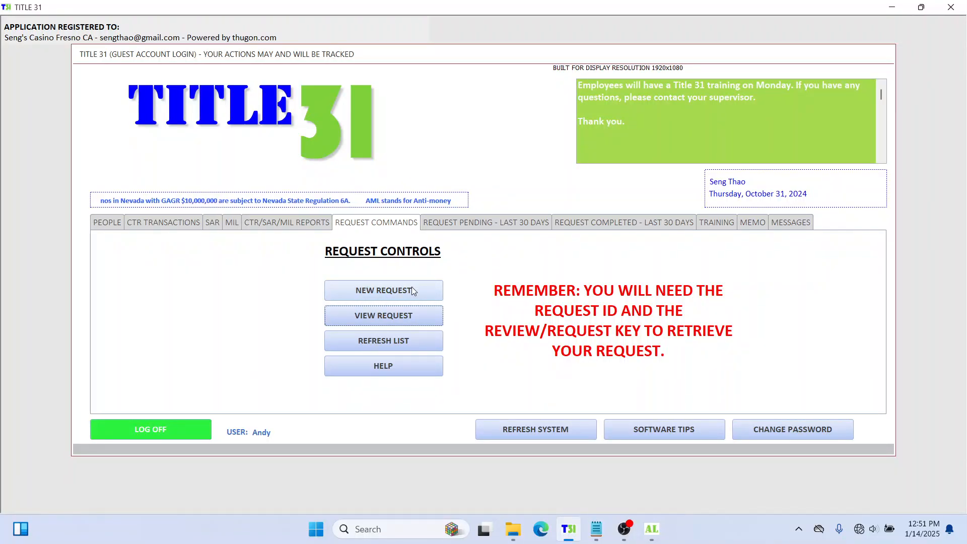
click(609, 259)
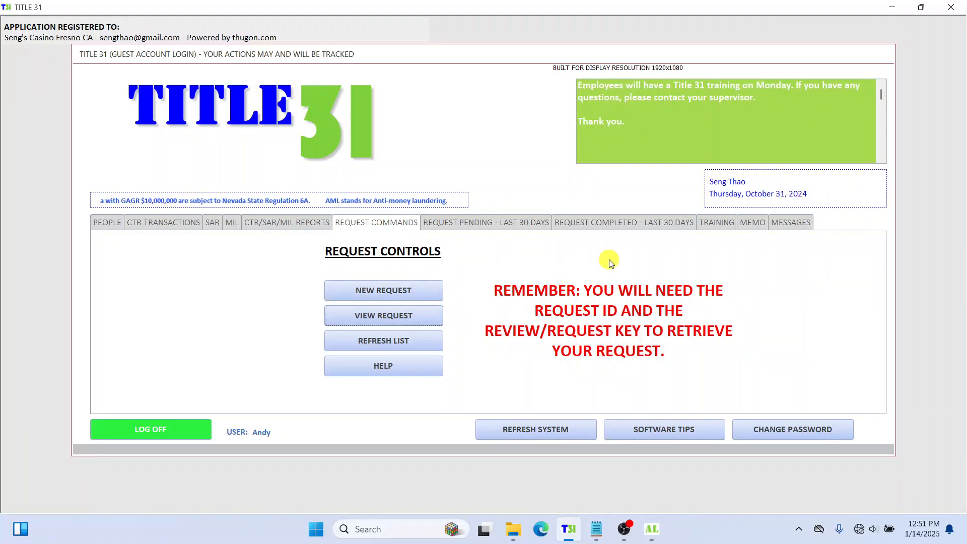